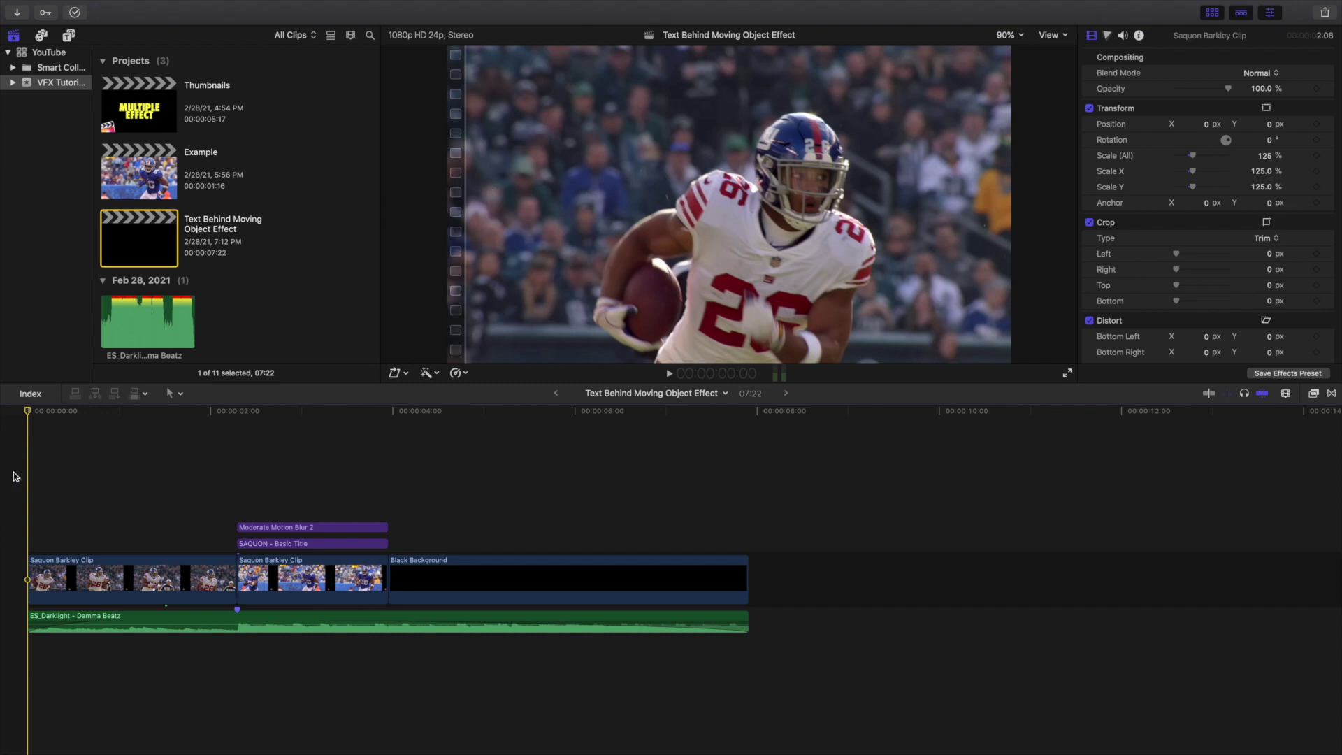
Preview the finished text-behind-player effect, stepping frame by frame through the title section
key("space")
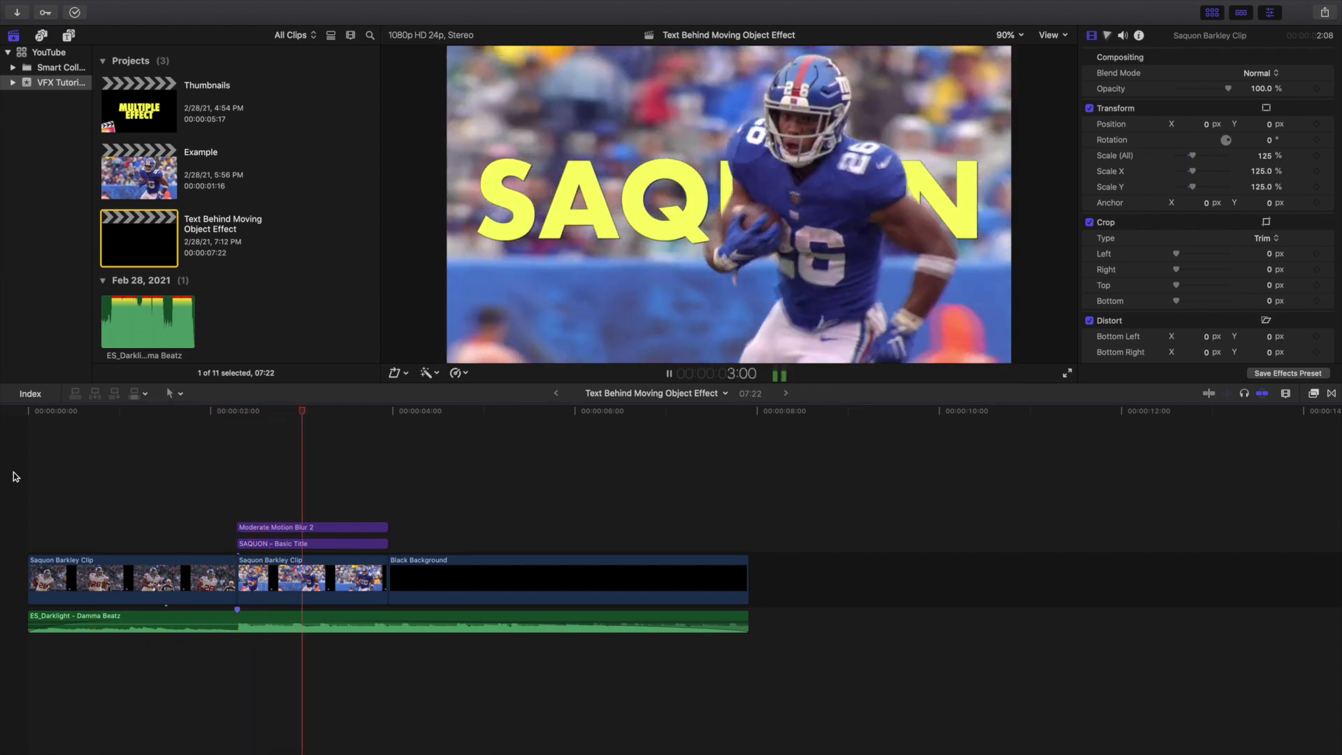
key("Home")
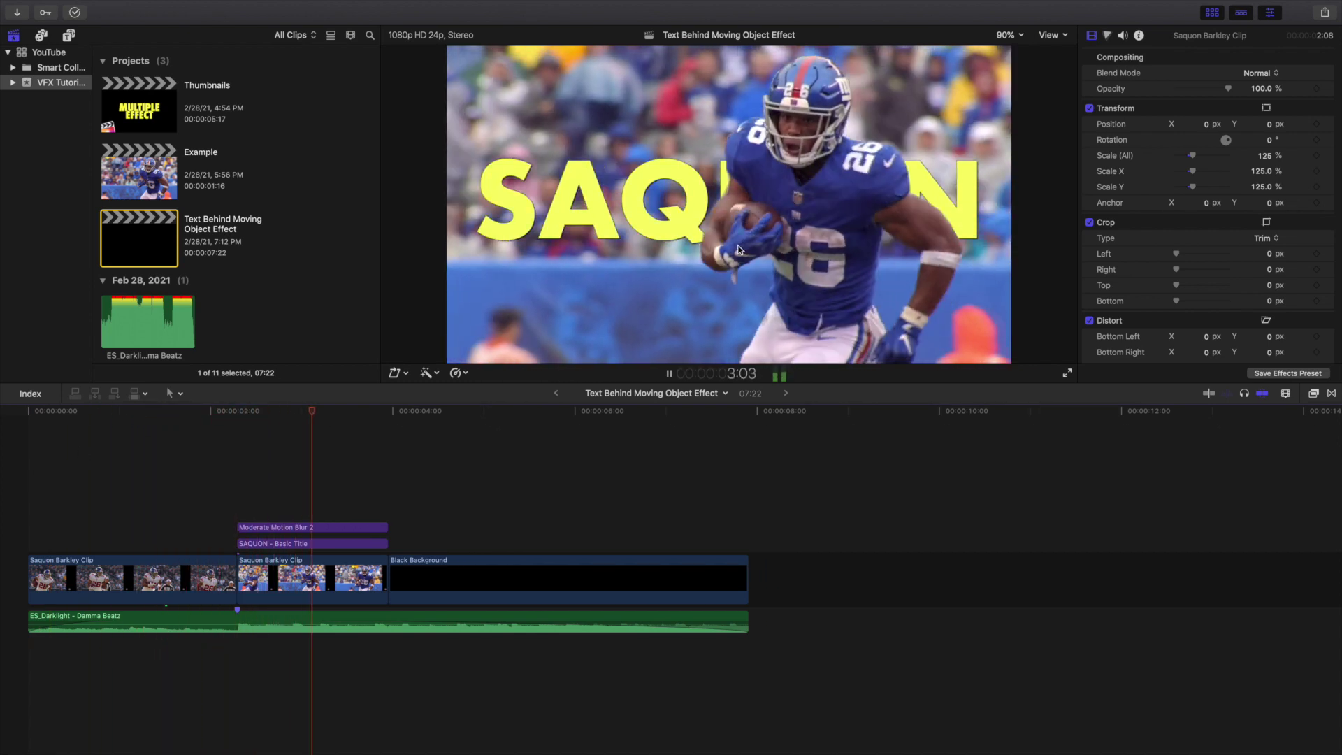
key("space")
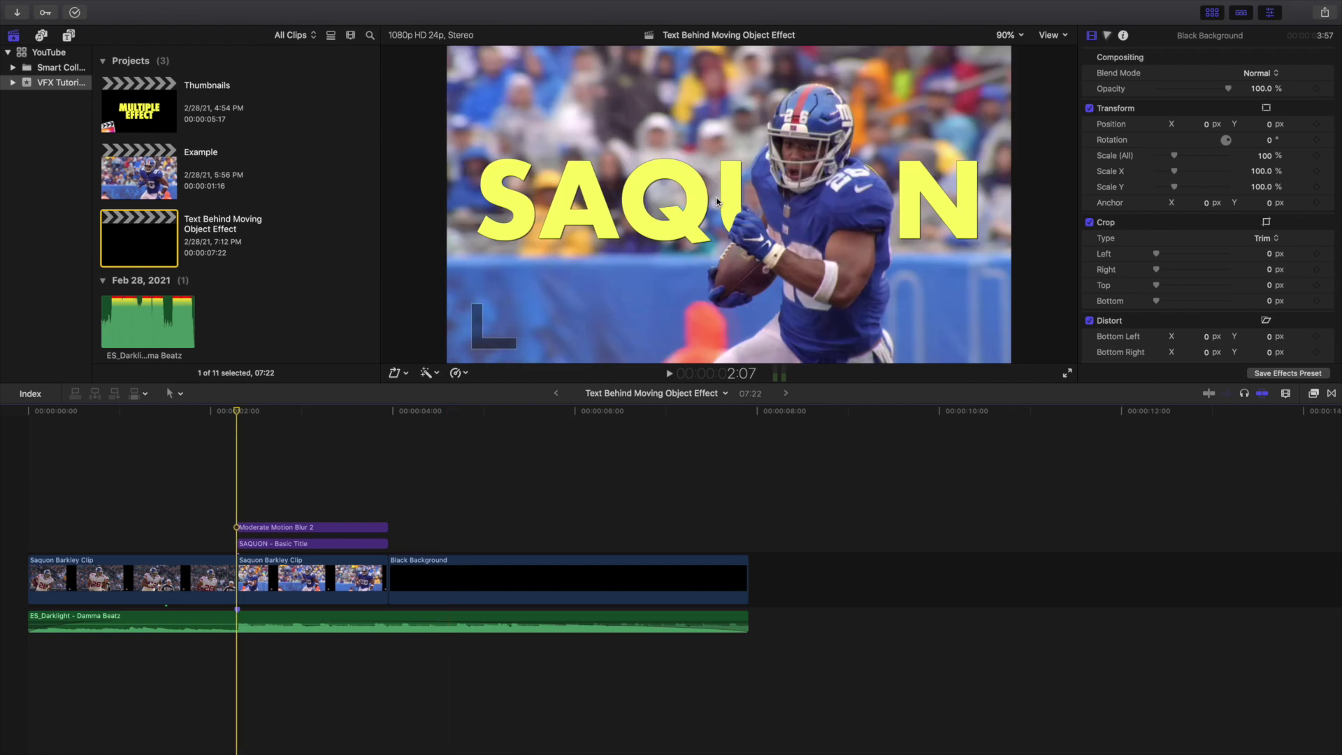
key("space")
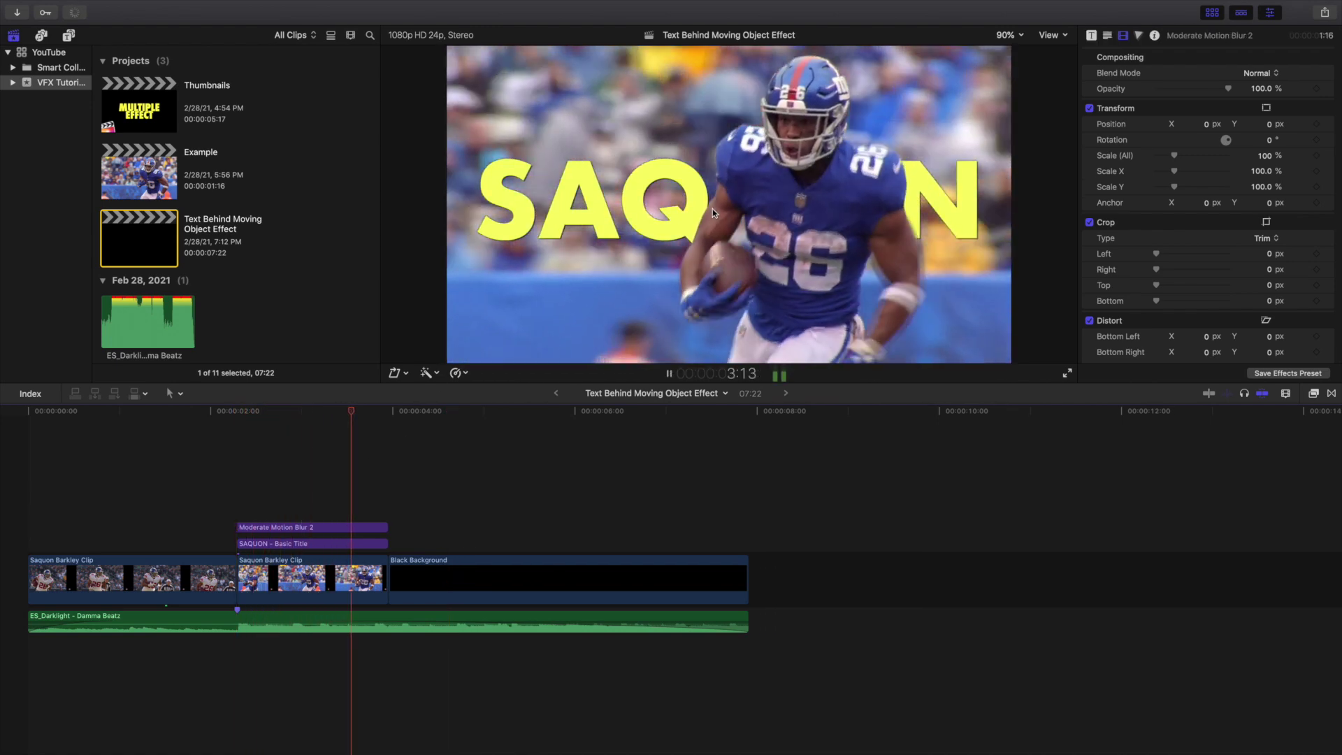
key("space")
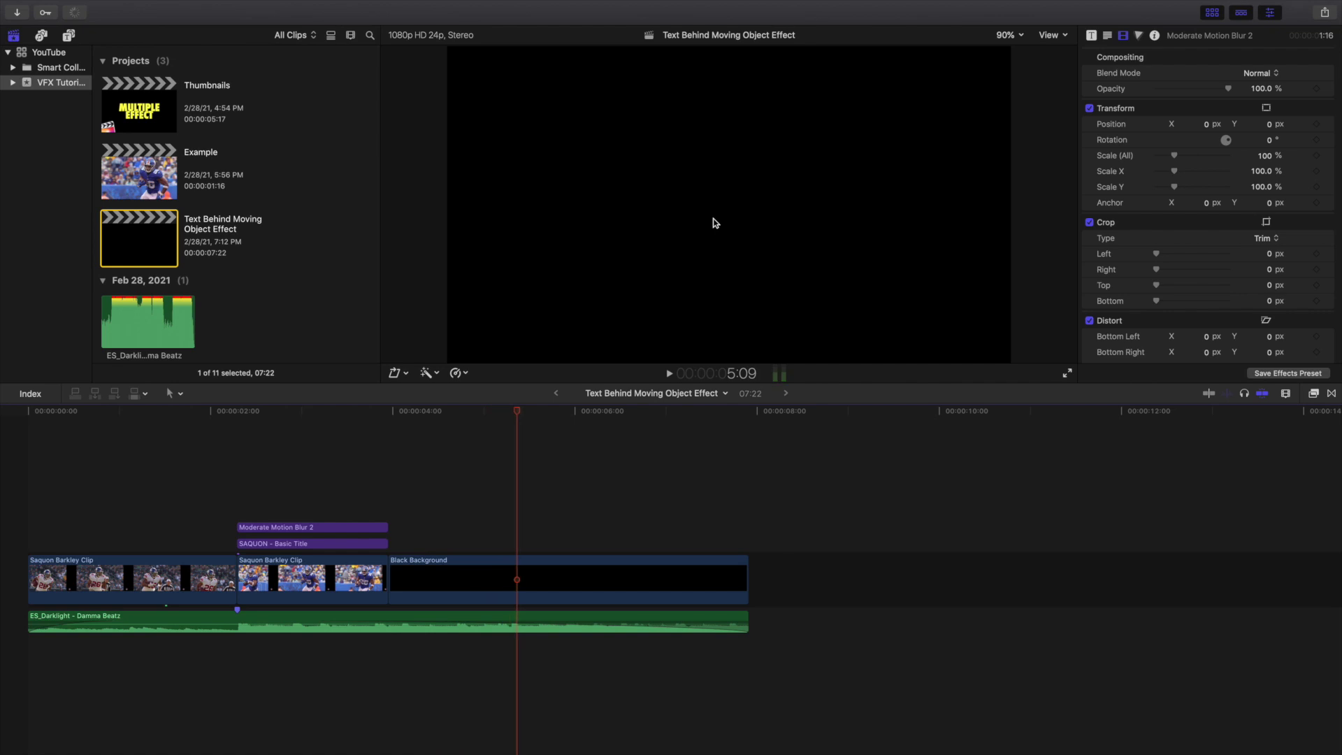
left_click(316, 496)
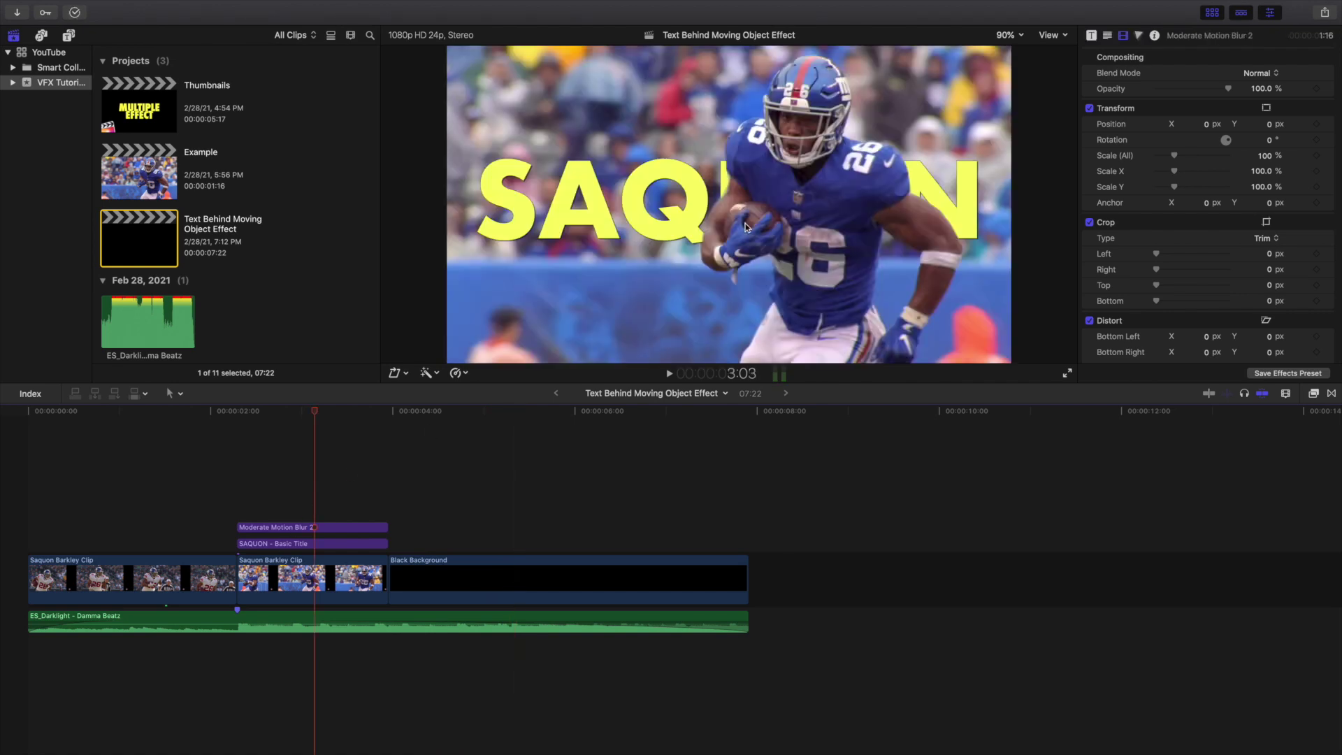
key("Right")
key("Right")
key("Right")
key("Right")
key("Right")
key("Right")
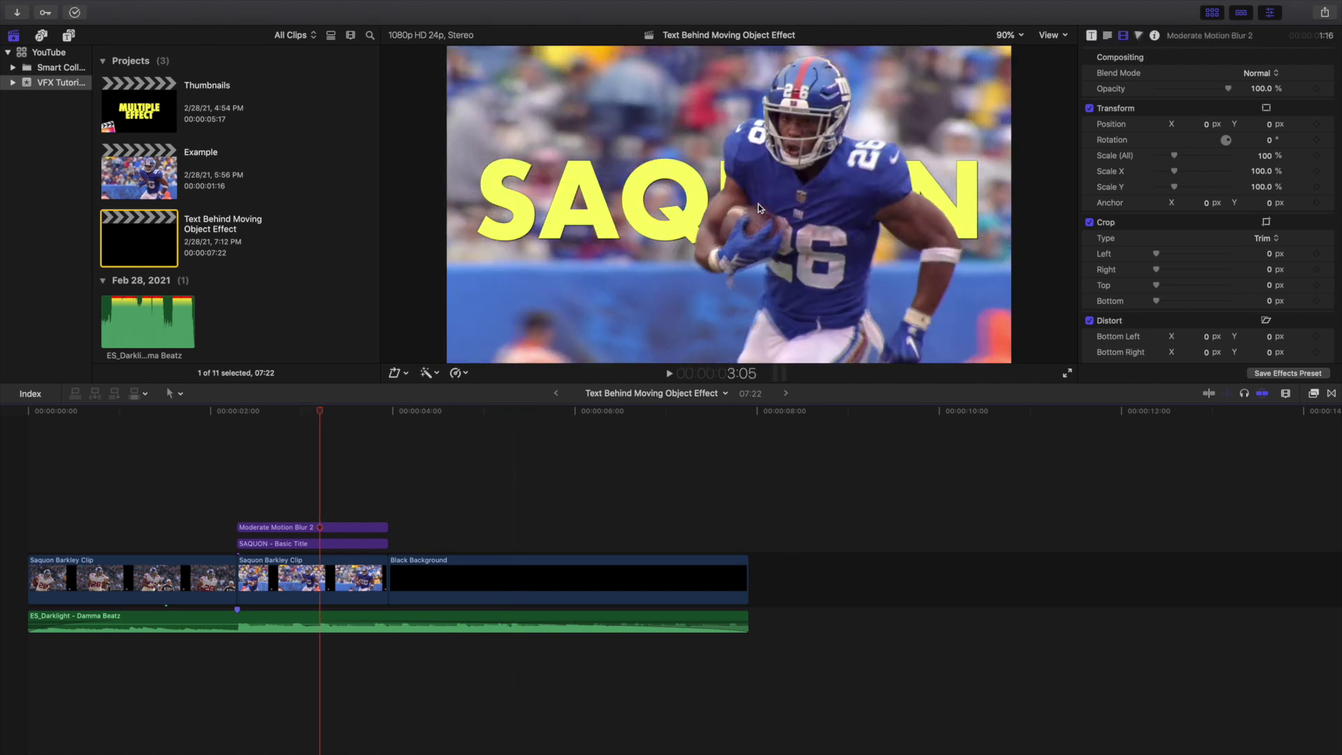
key("Right")
key("Right")
key("Right")
key("Right")
key("Right")
key("Right")
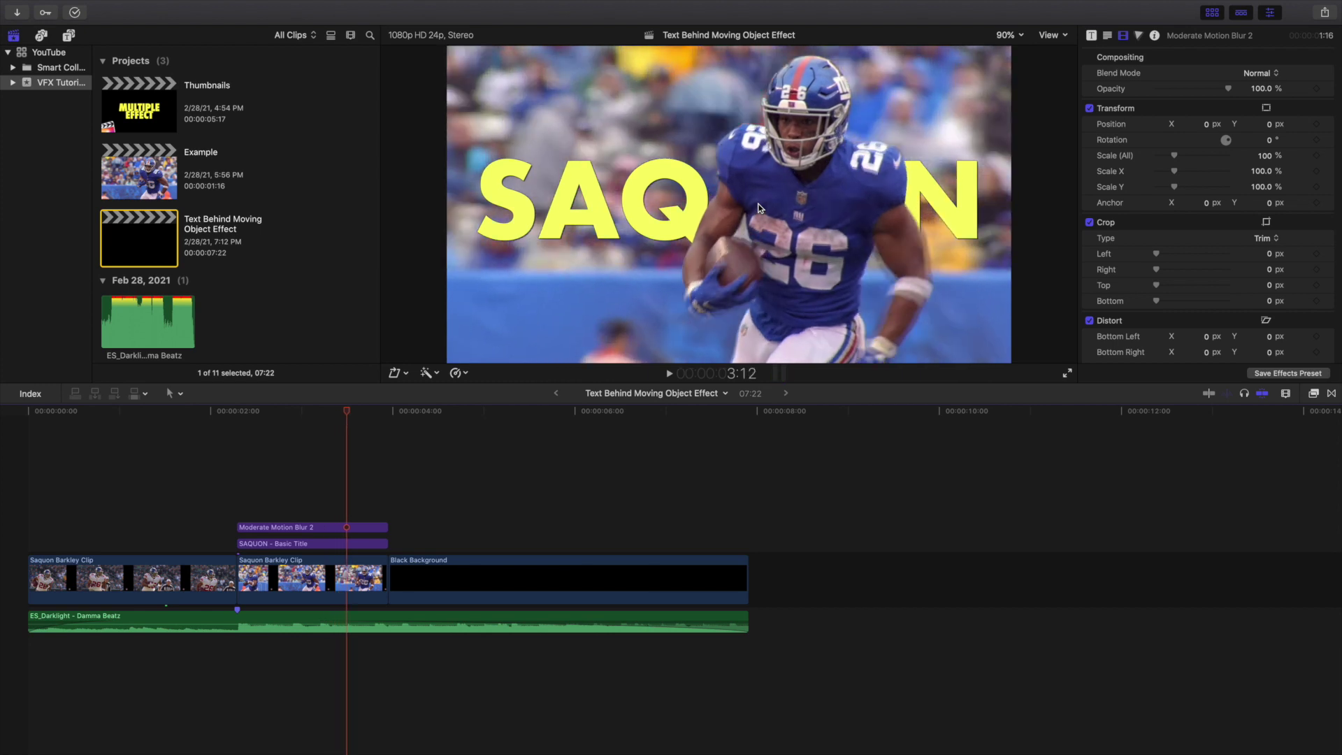
key("Right")
key("Right")
key("Right")
key("Right")
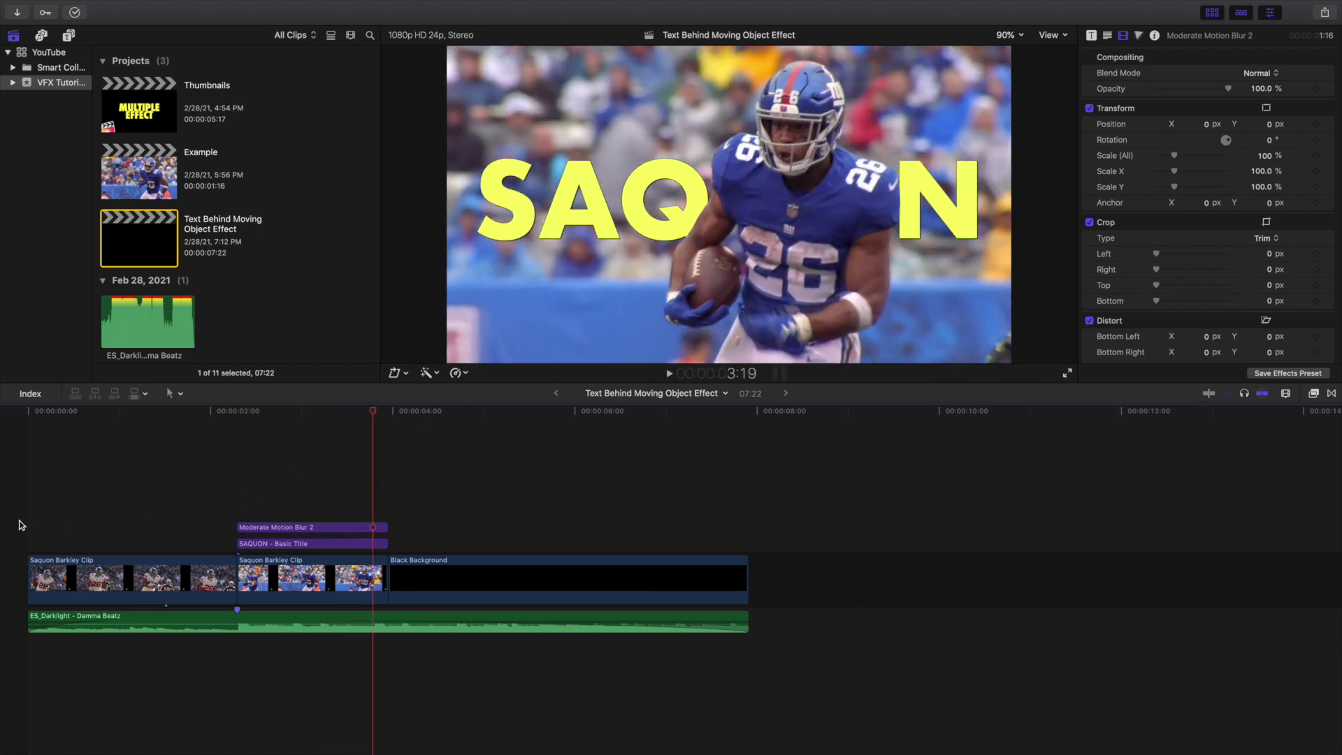
key("Home")
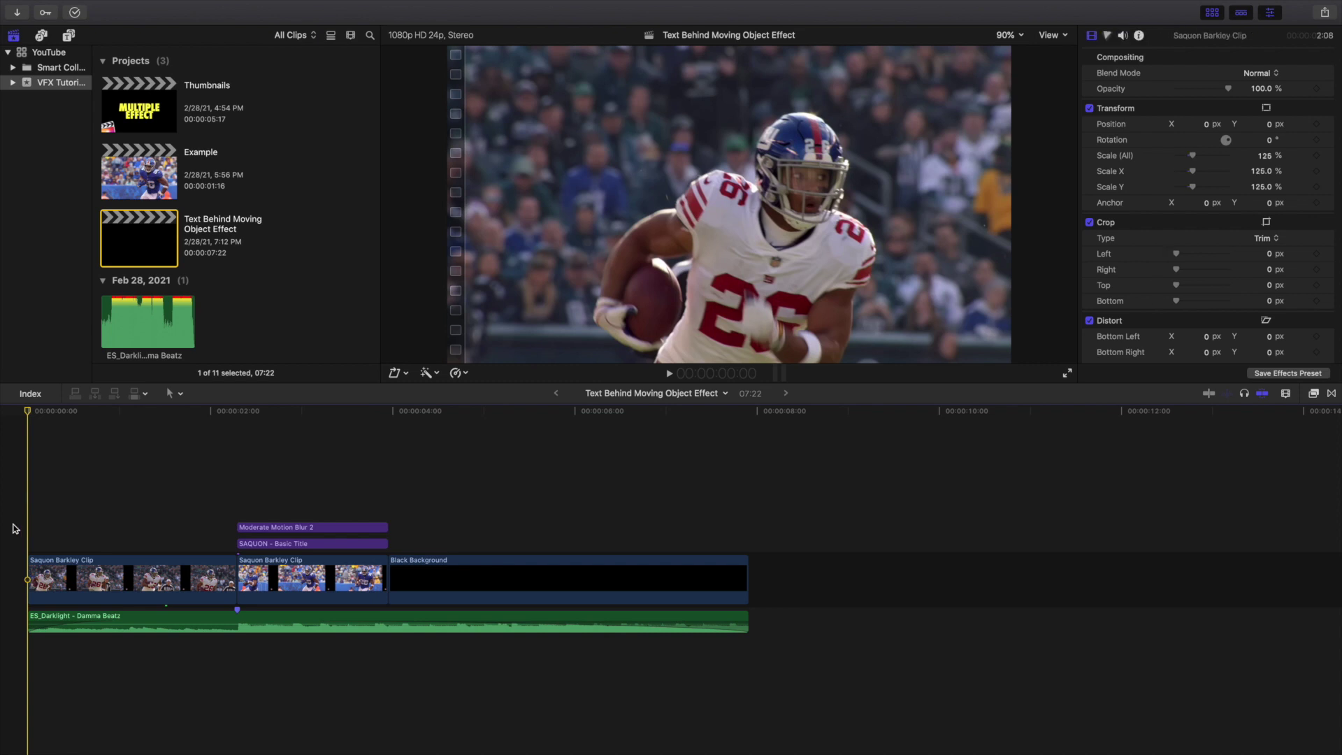
Open the Example project and play it from the start
double_click(157, 181)
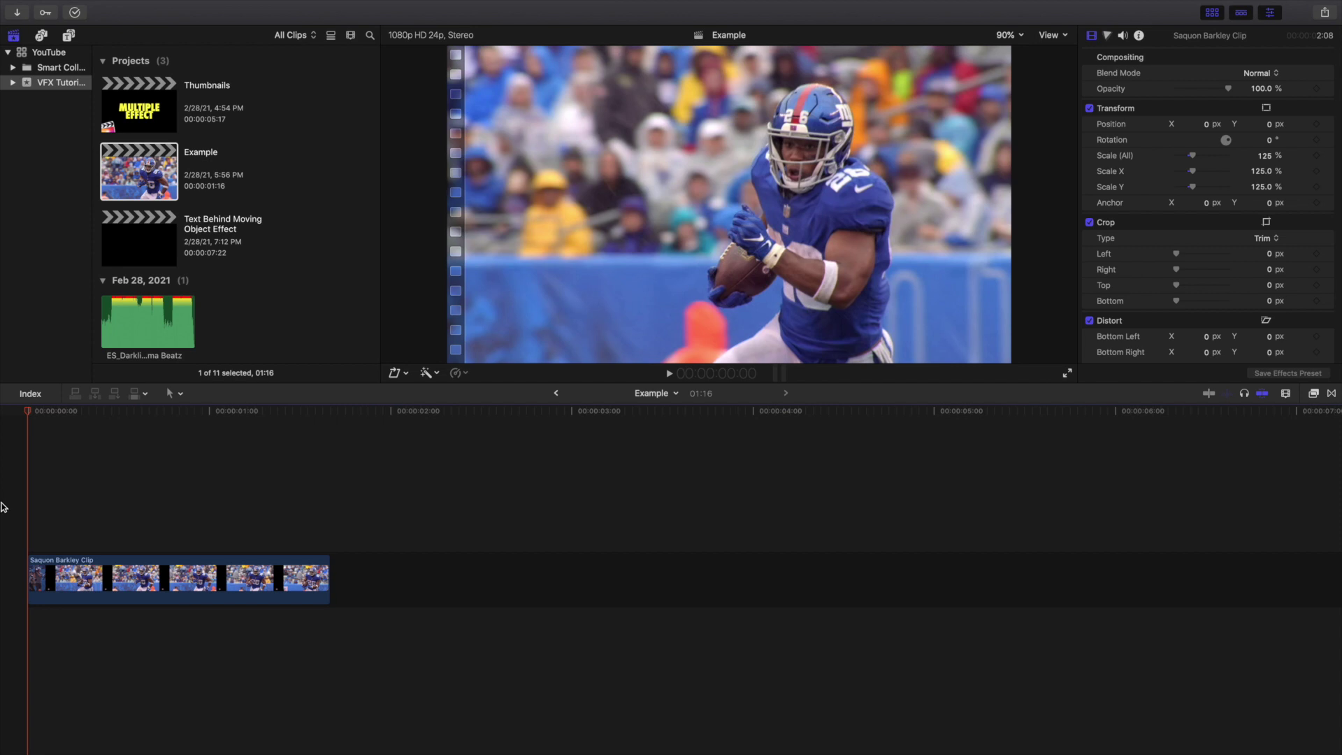
key("space")
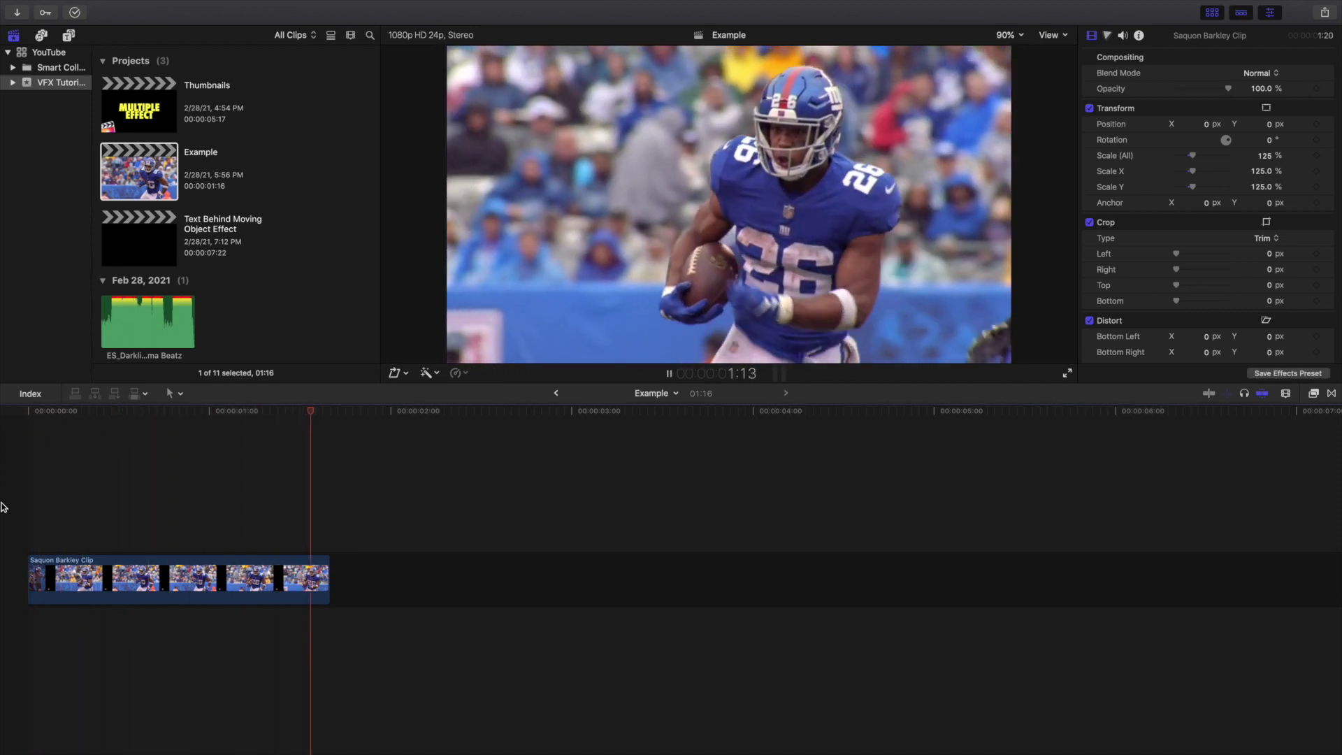
key("Home")
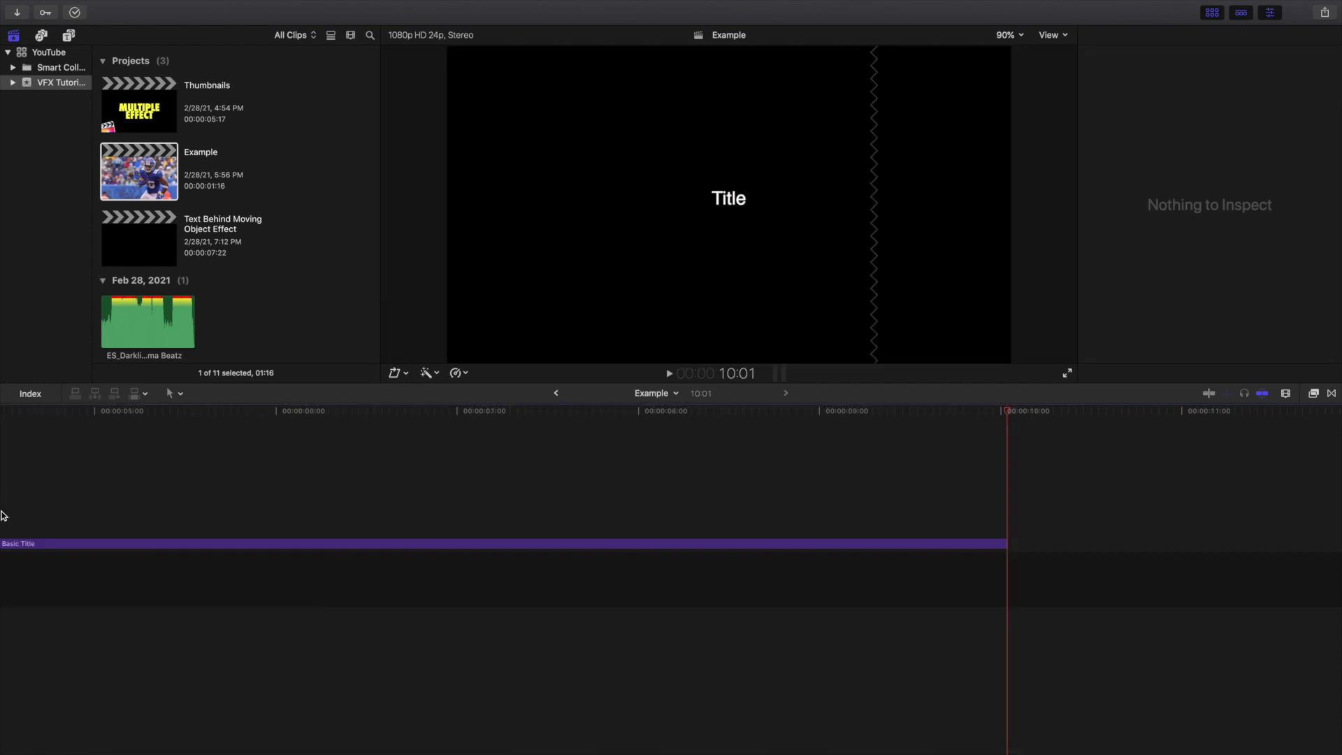
Blade the Basic Title at the player clip's end and delete the excess piece and gap
scroll(6, 516, "left", 10)
left_click(330, 520)
left_click(331, 545)
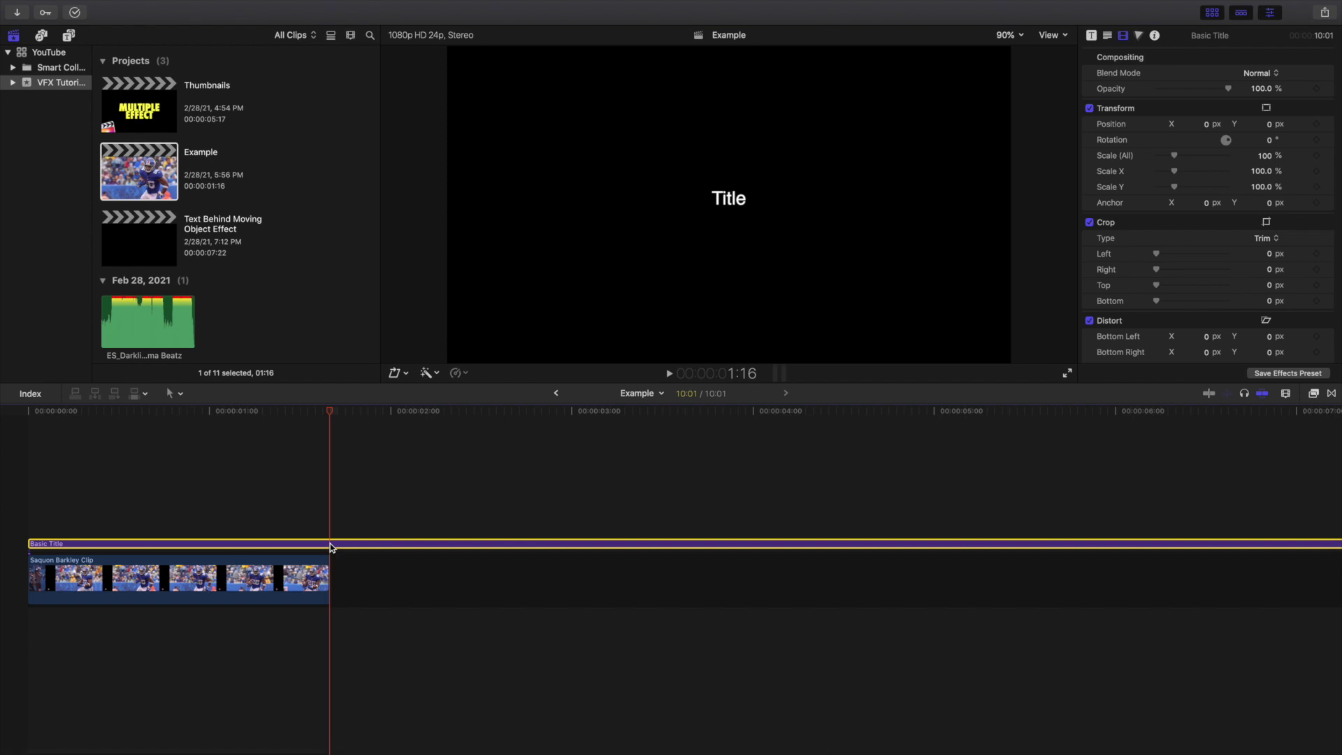
key("super+b")
left_click_drag(378, 528, 377, 580)
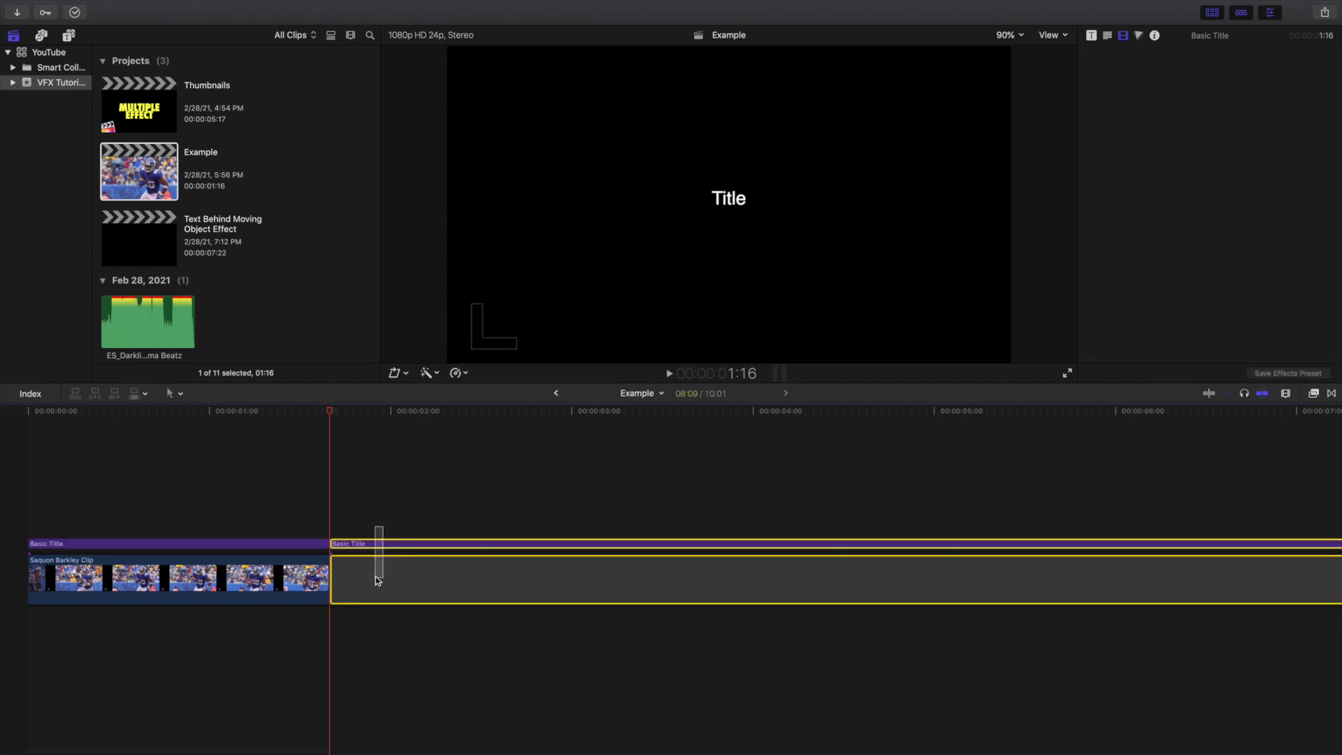
key("Delete")
Return to the start, zoom the timeline in and select the Basic Title clip
key("Home")
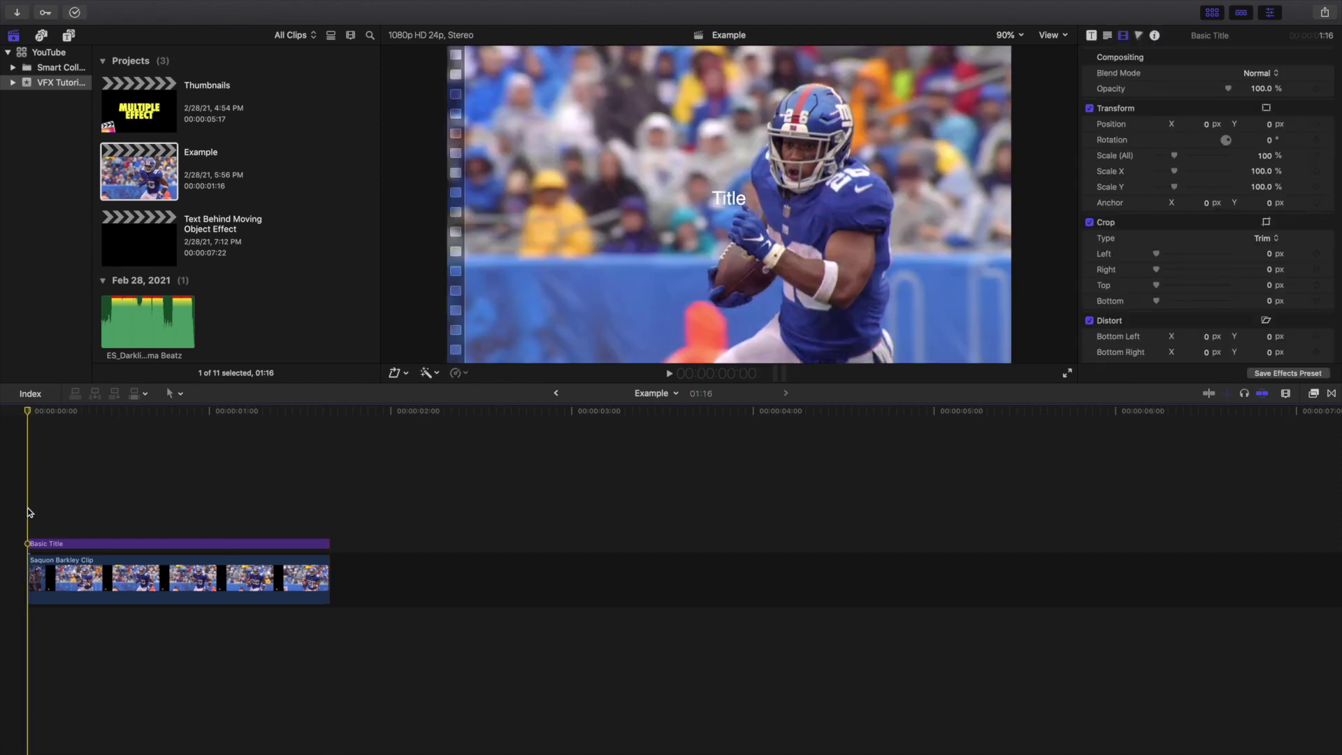
key("super+equal")
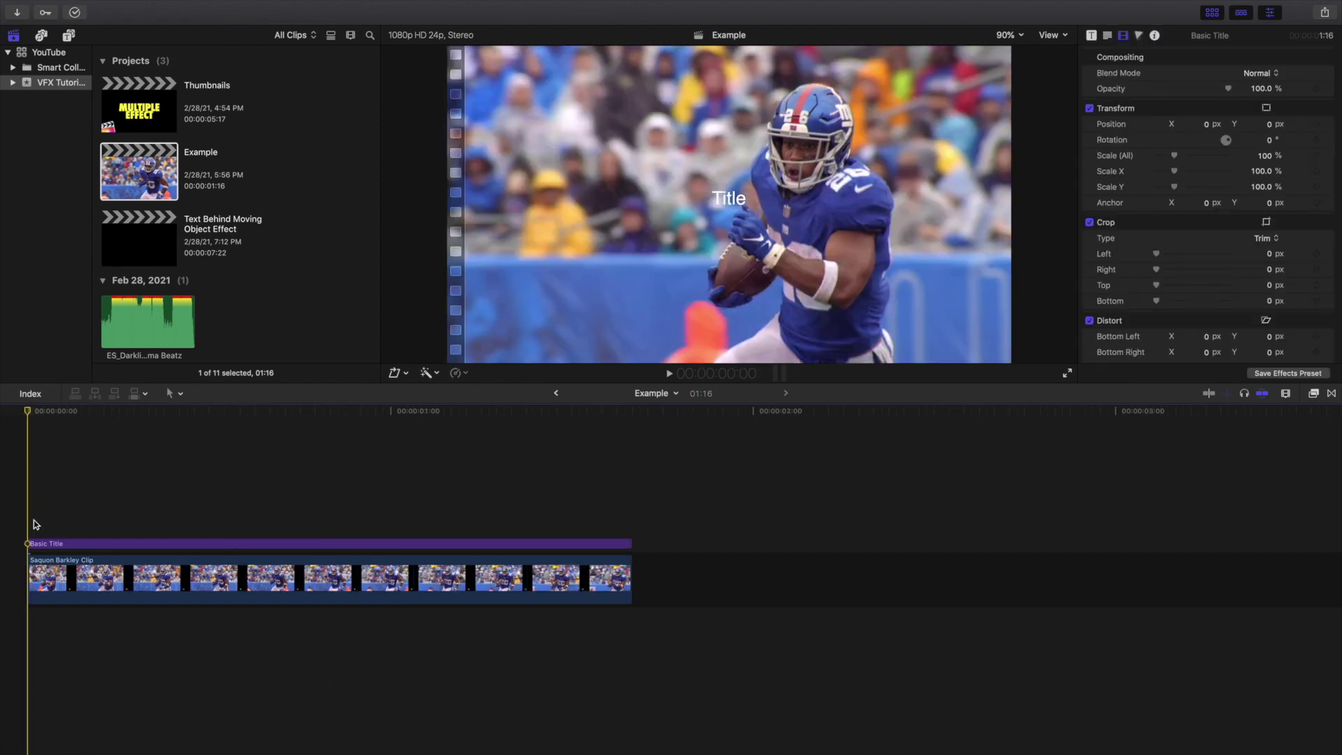
left_click(61, 544)
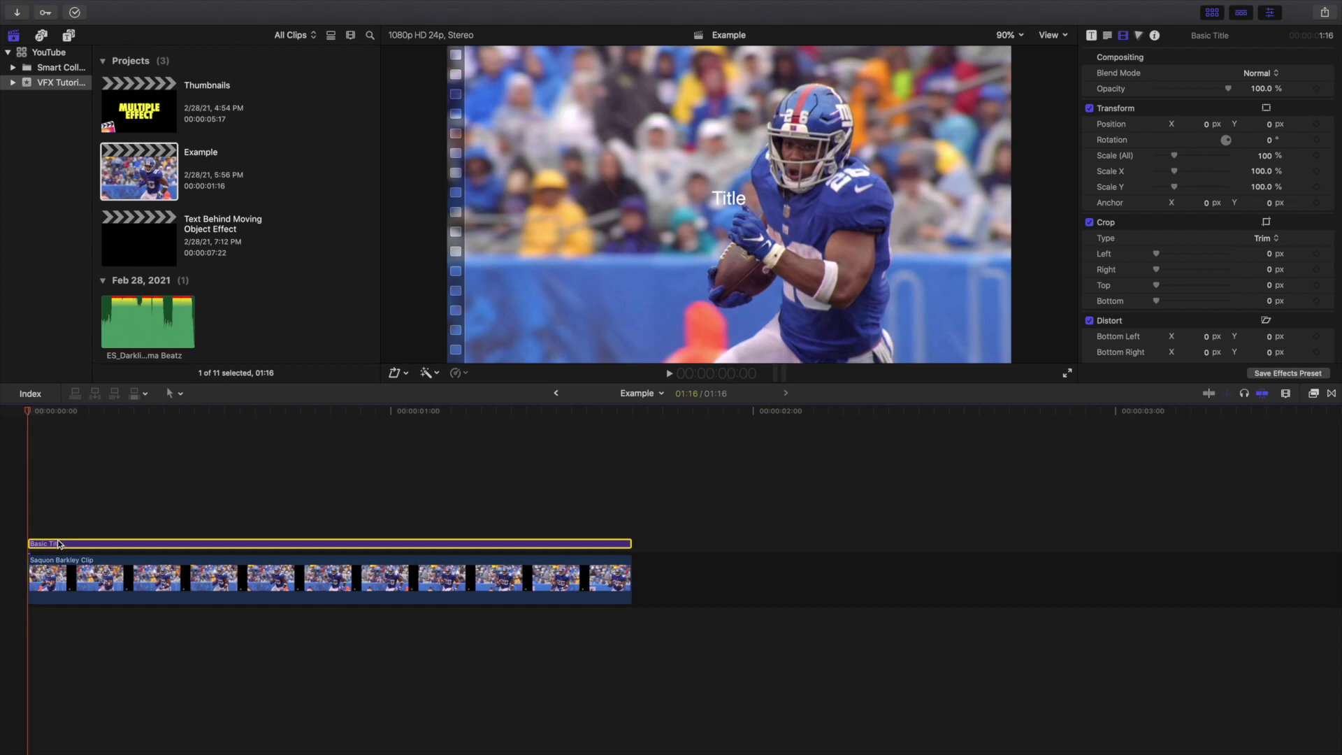
Replace the placeholder 'Title' text with 'SAQUON'
left_click(1108, 36)
key("super+a")
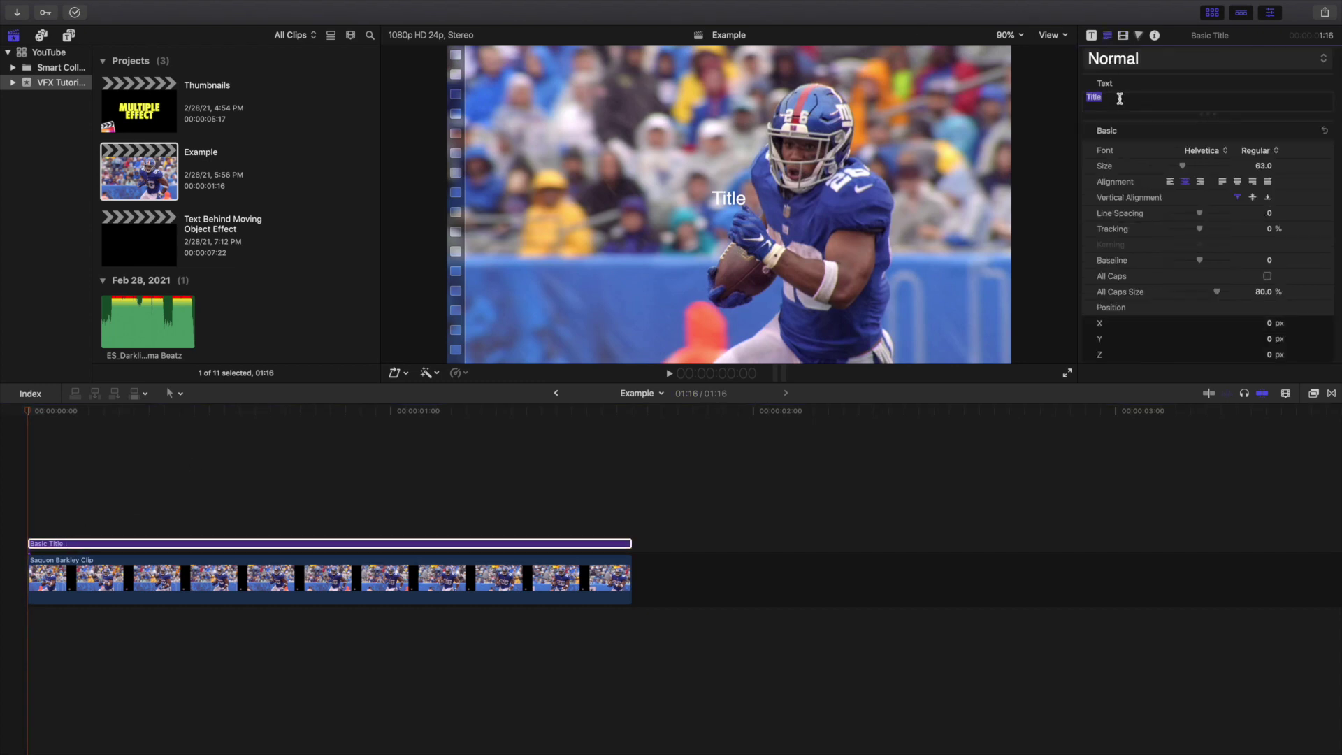
type("DAQUON")
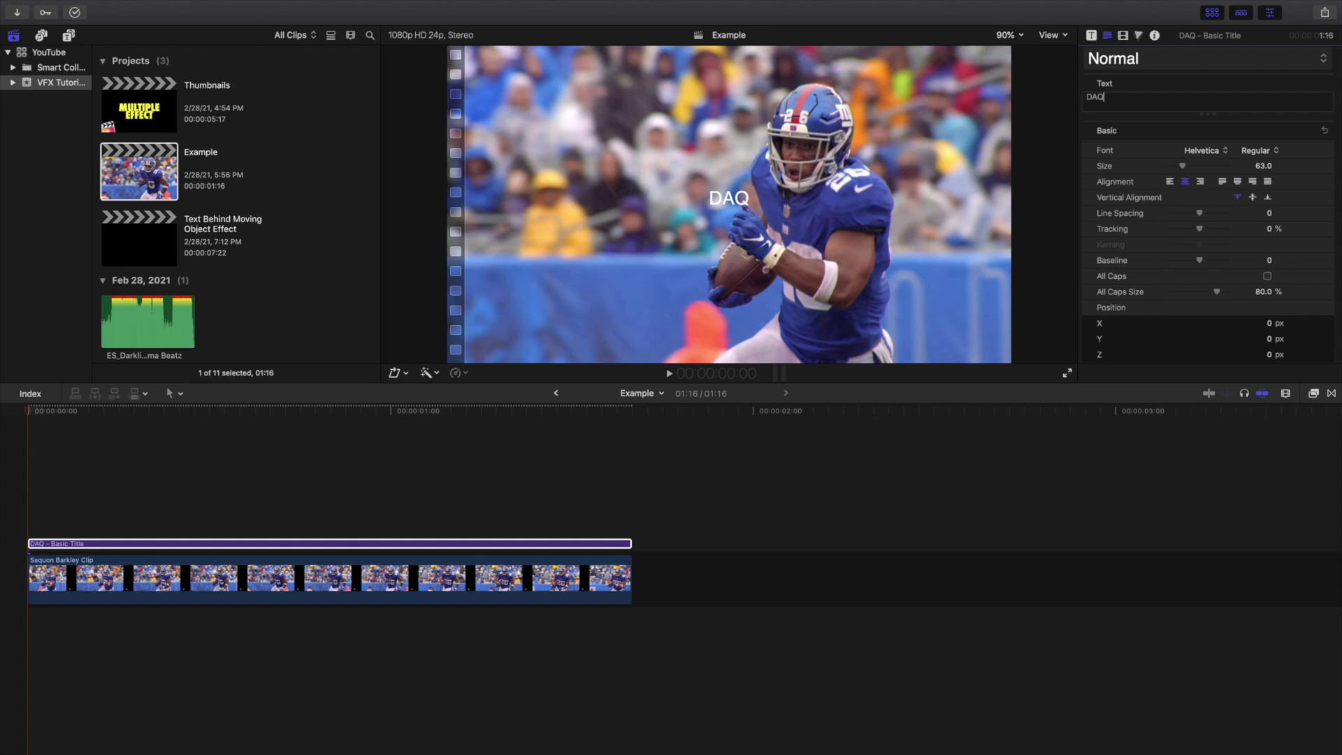
key("BackSpace")
key("BackSpace")
key("BackSpace")
key("BackSpace")
key("BackSpace")
key("BackSpace")
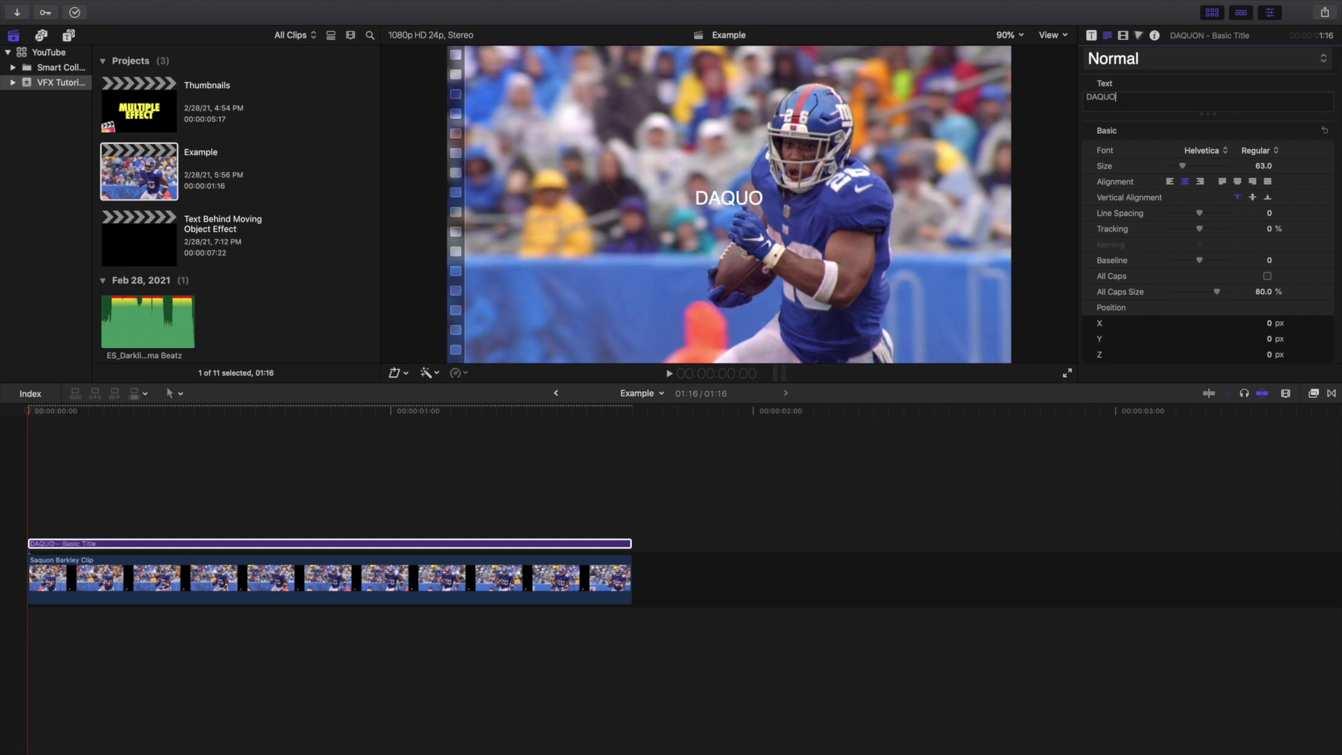
type("SA")
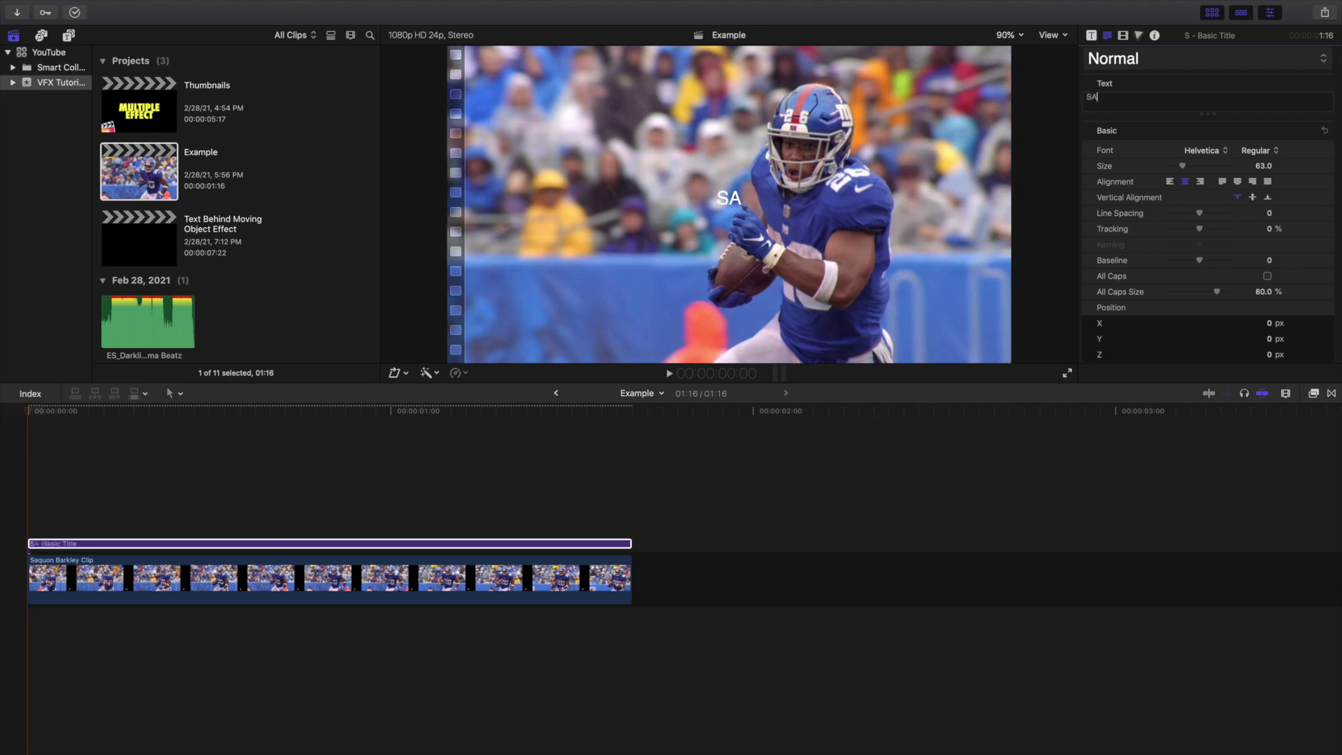
type("QUON")
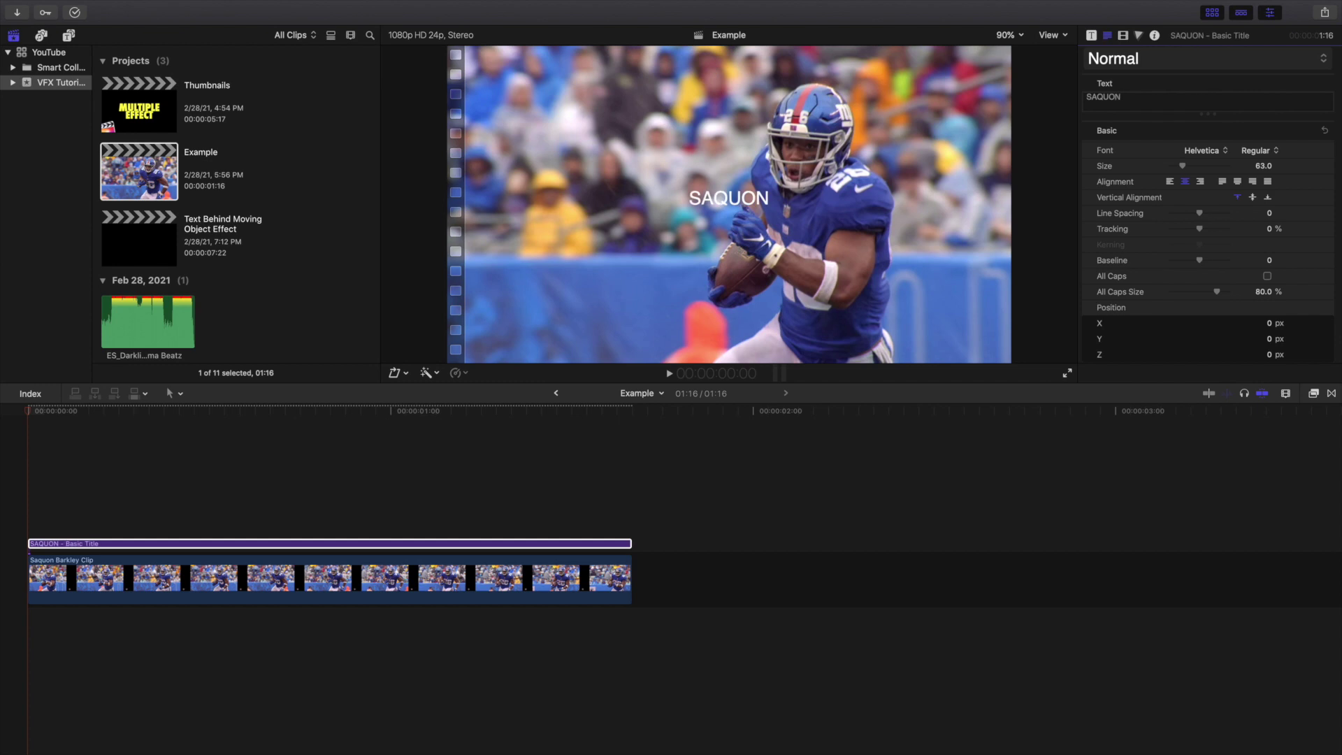
Set the title size to 350 and the font to Futura Bold
left_click(1260, 168)
type("350")
key("Return")
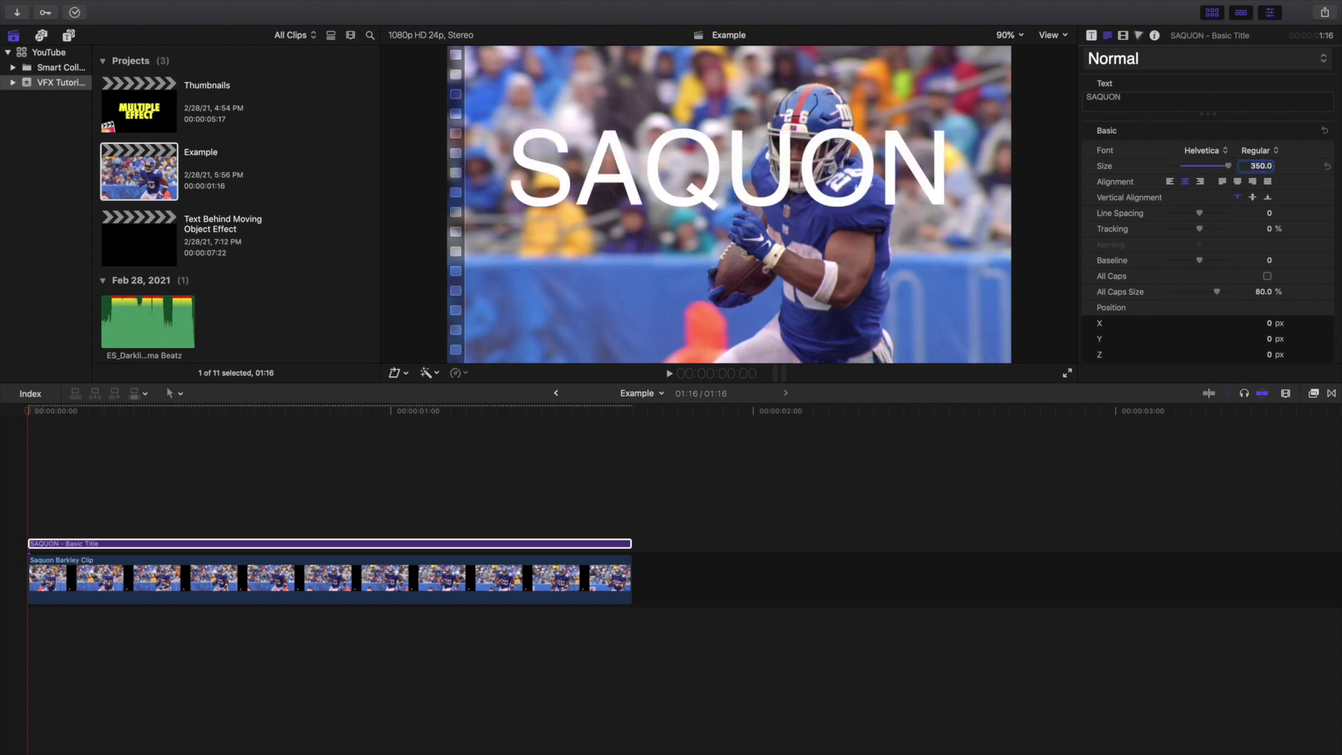
left_click(1217, 150)
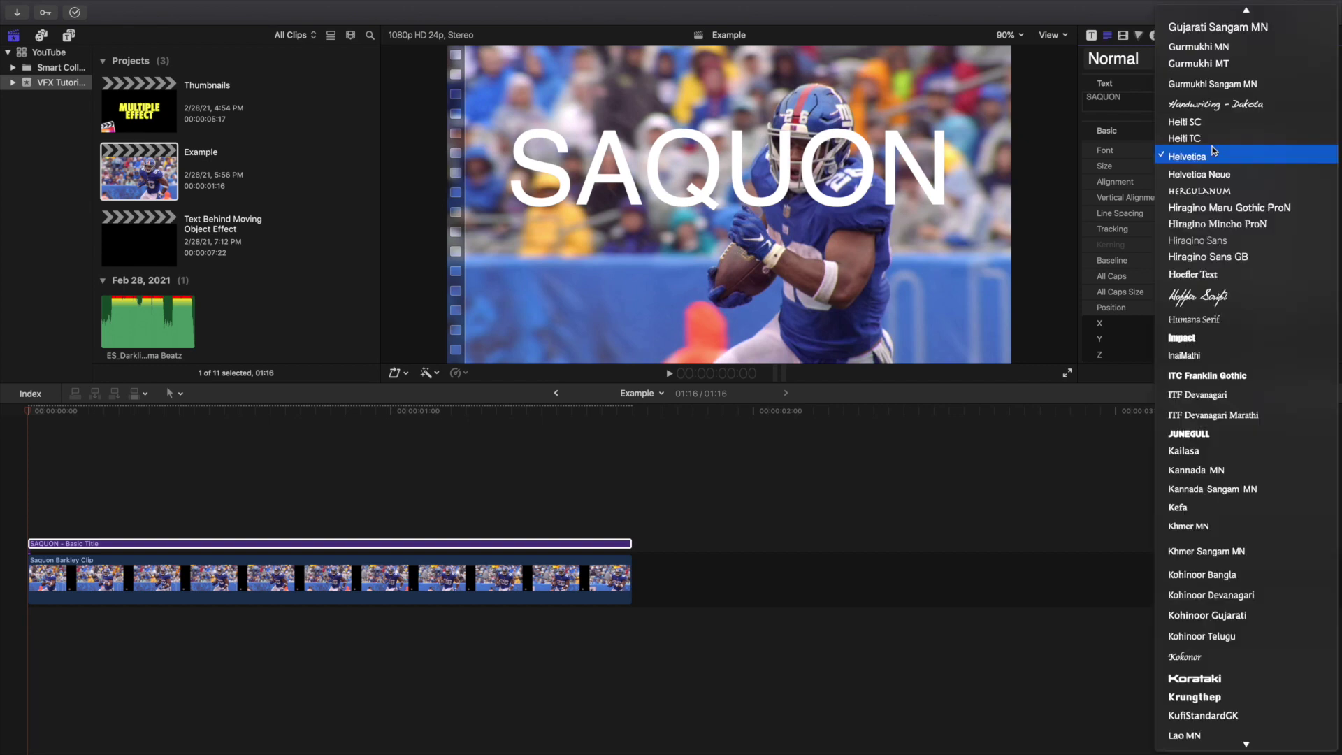
scroll(1214, 150, "up", 5)
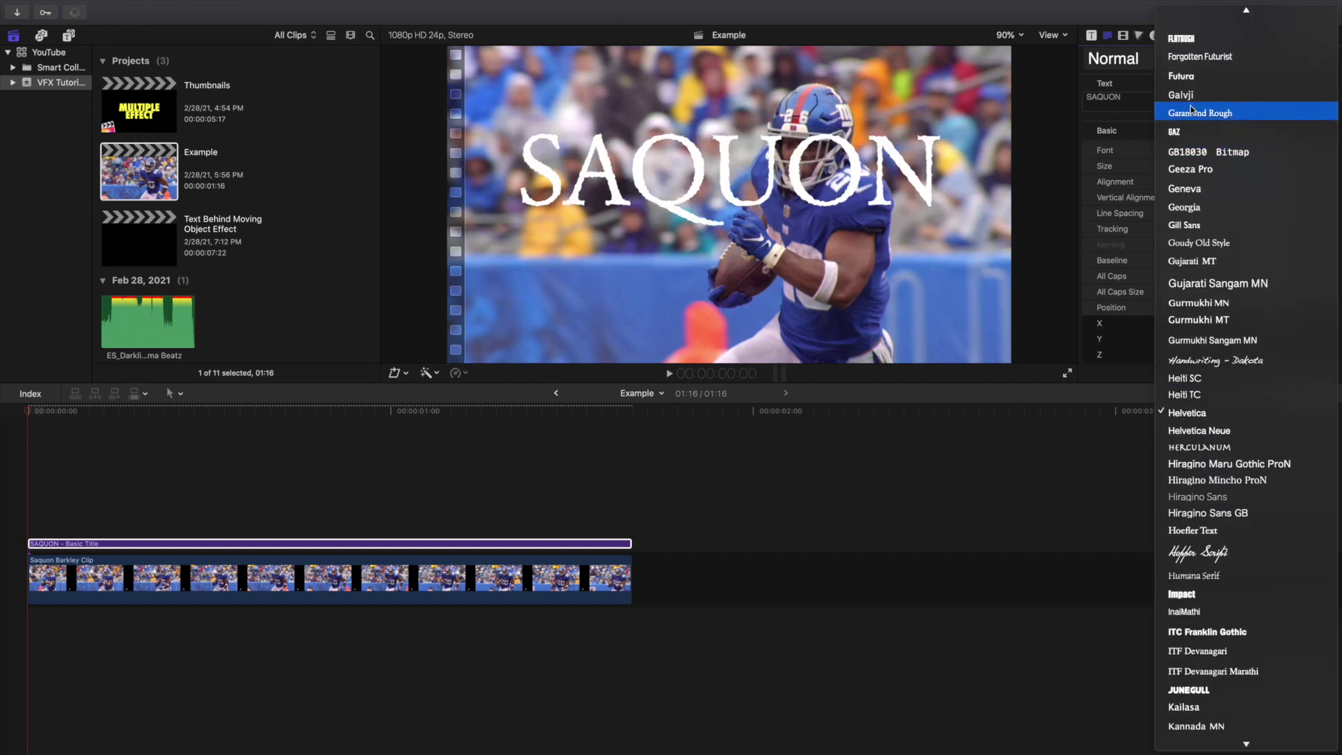
left_click(1186, 78)
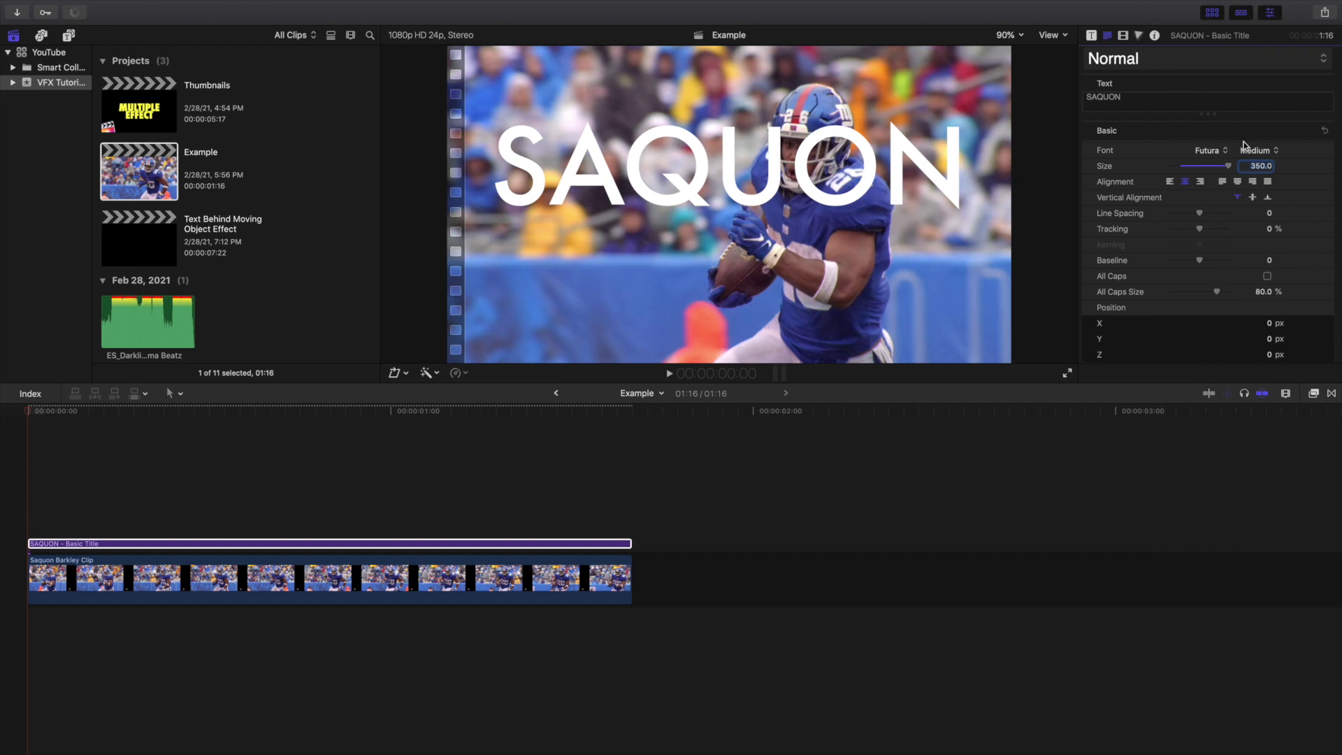
left_click(1255, 154)
left_click(1256, 183)
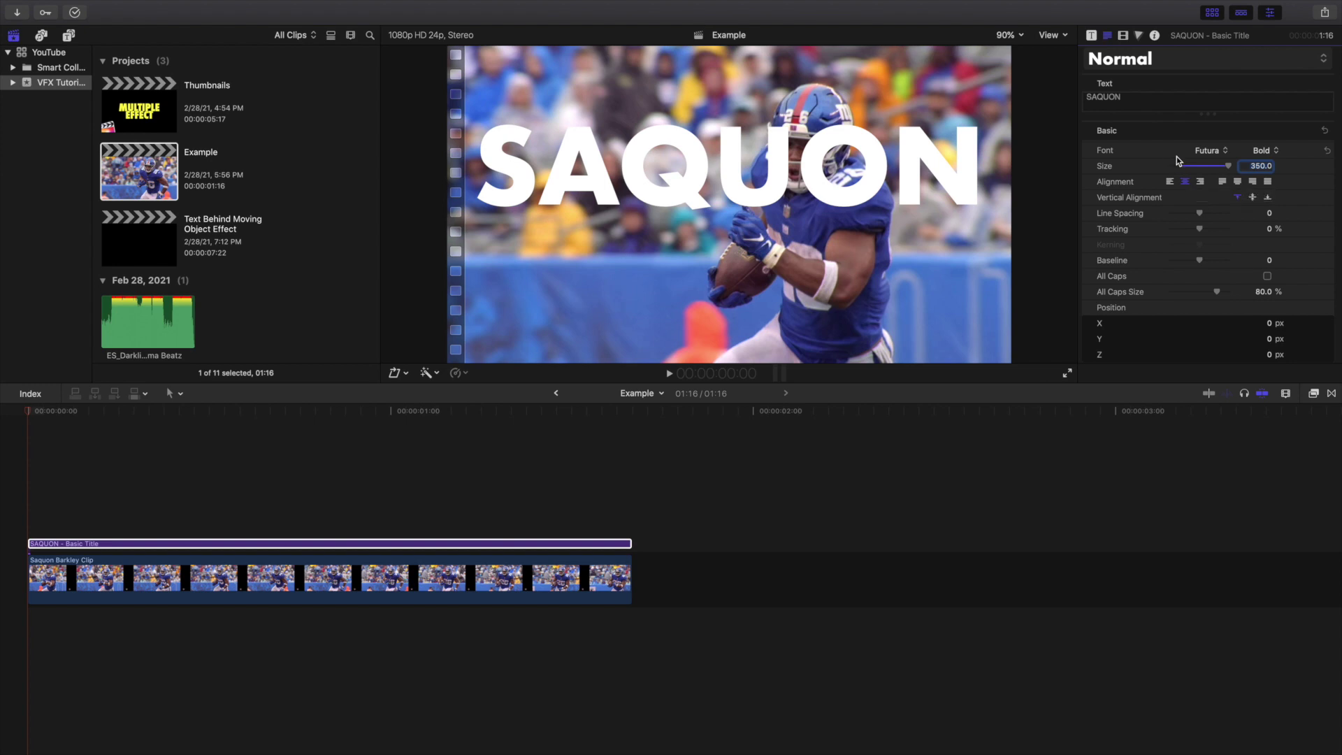
Inspect the finished SAQUON title's settings in the Text Behind Moving Object Effect project
left_click(1122, 36)
left_click(1268, 125)
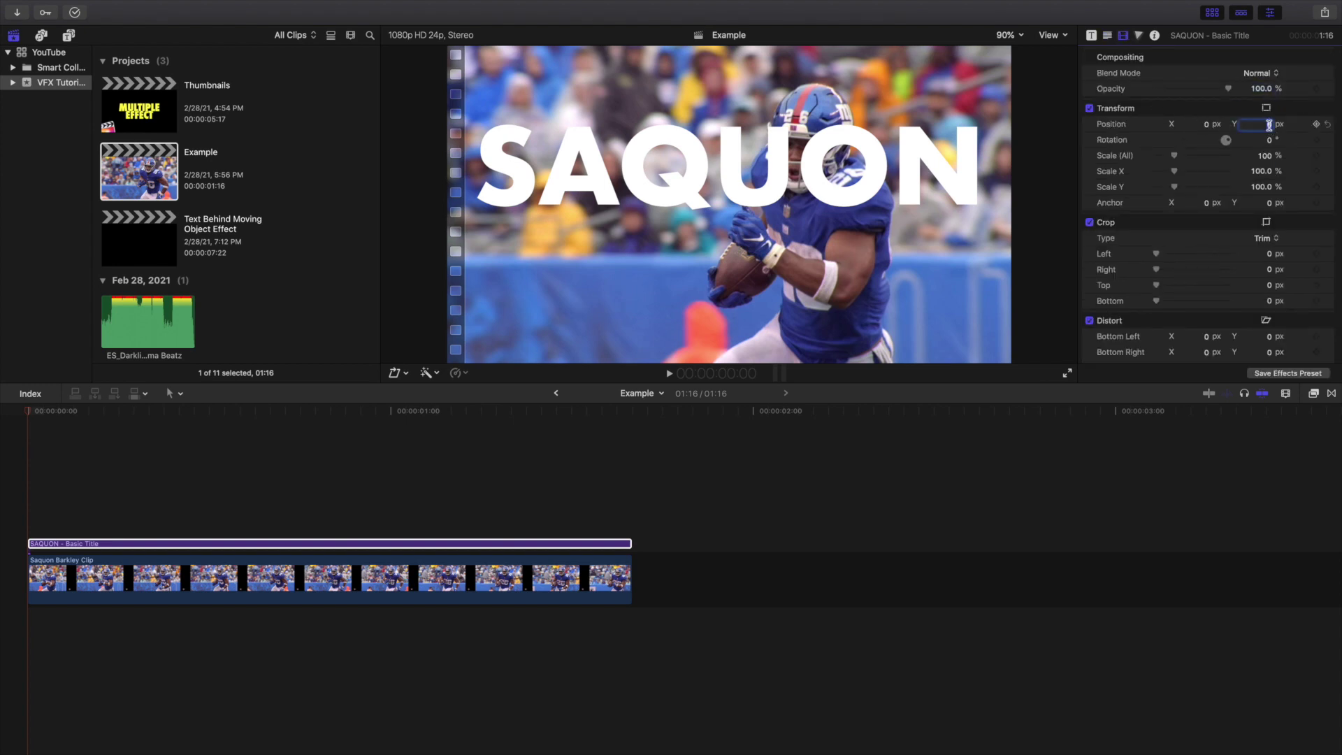
left_click(17, 448)
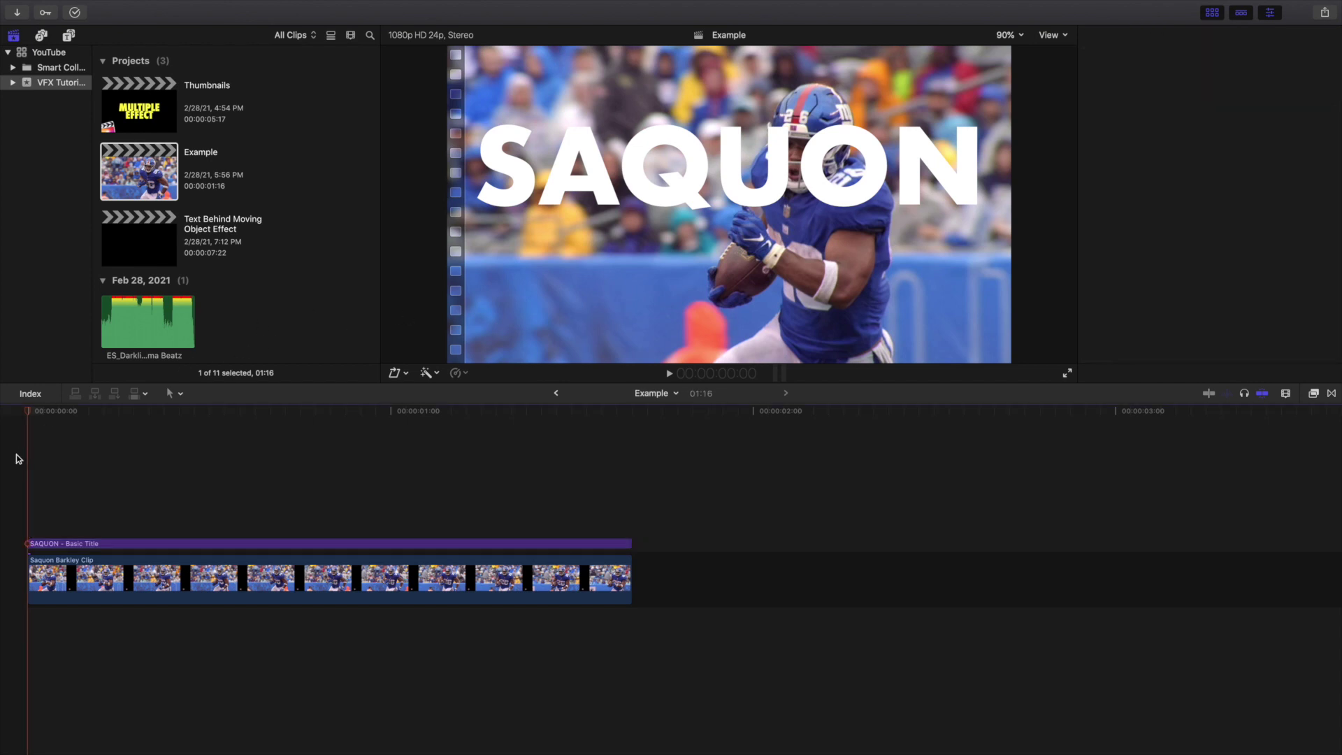
double_click(135, 227)
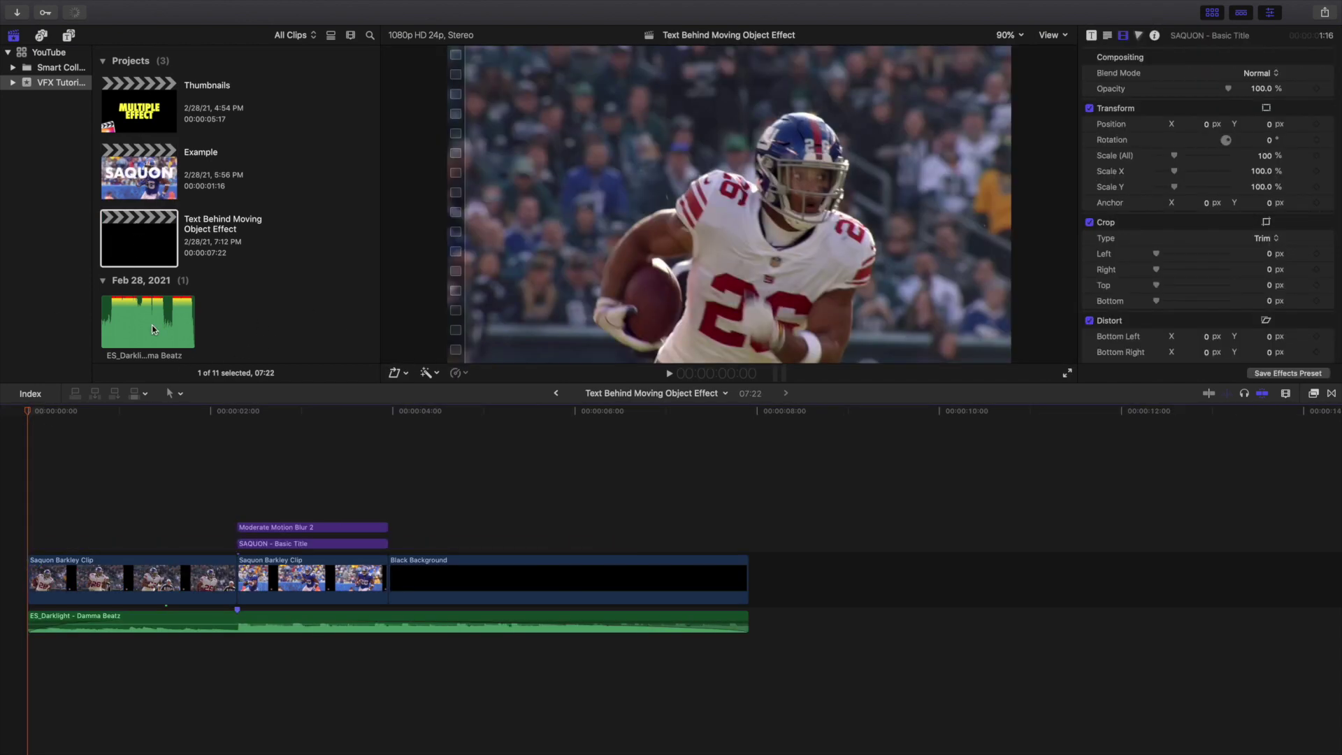
left_click(278, 544)
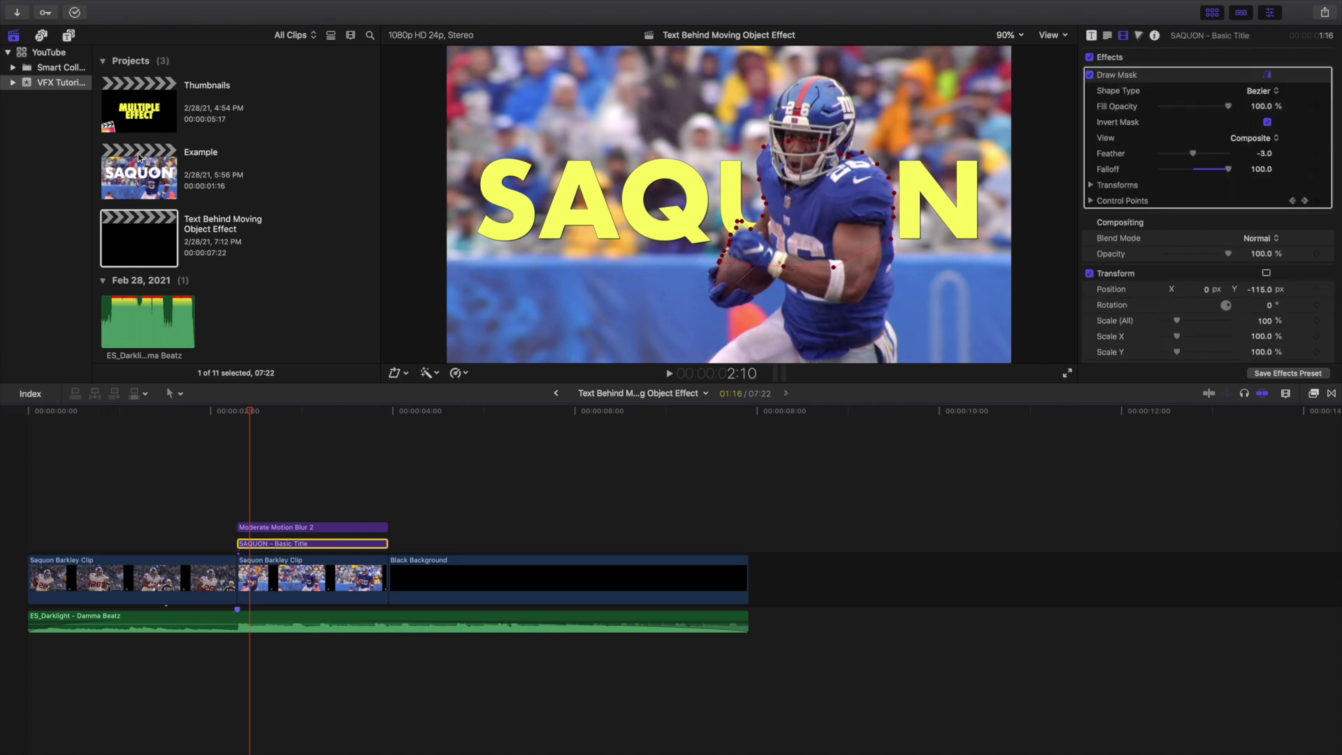
In the Example project, set the SAQUON title's Position Y to -115 px
double_click(141, 178)
left_click(243, 544)
left_click(1282, 123)
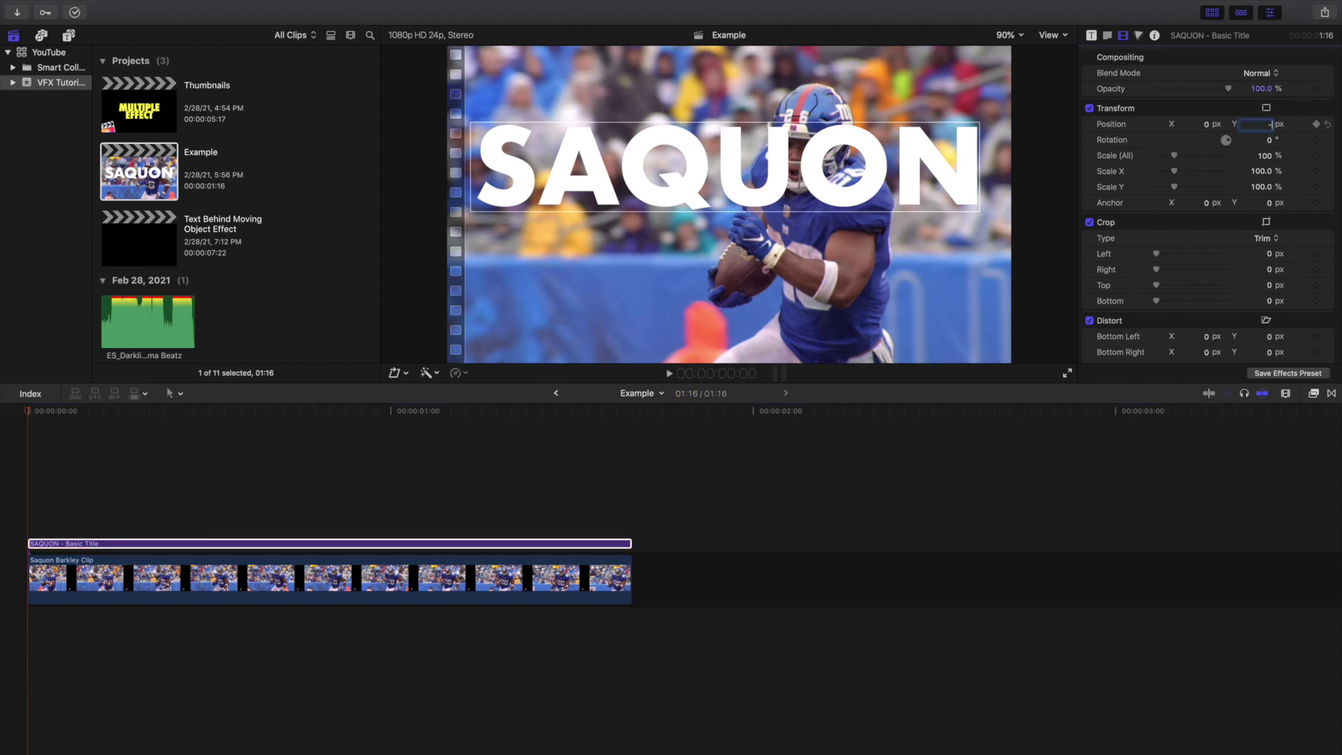
key("Return")
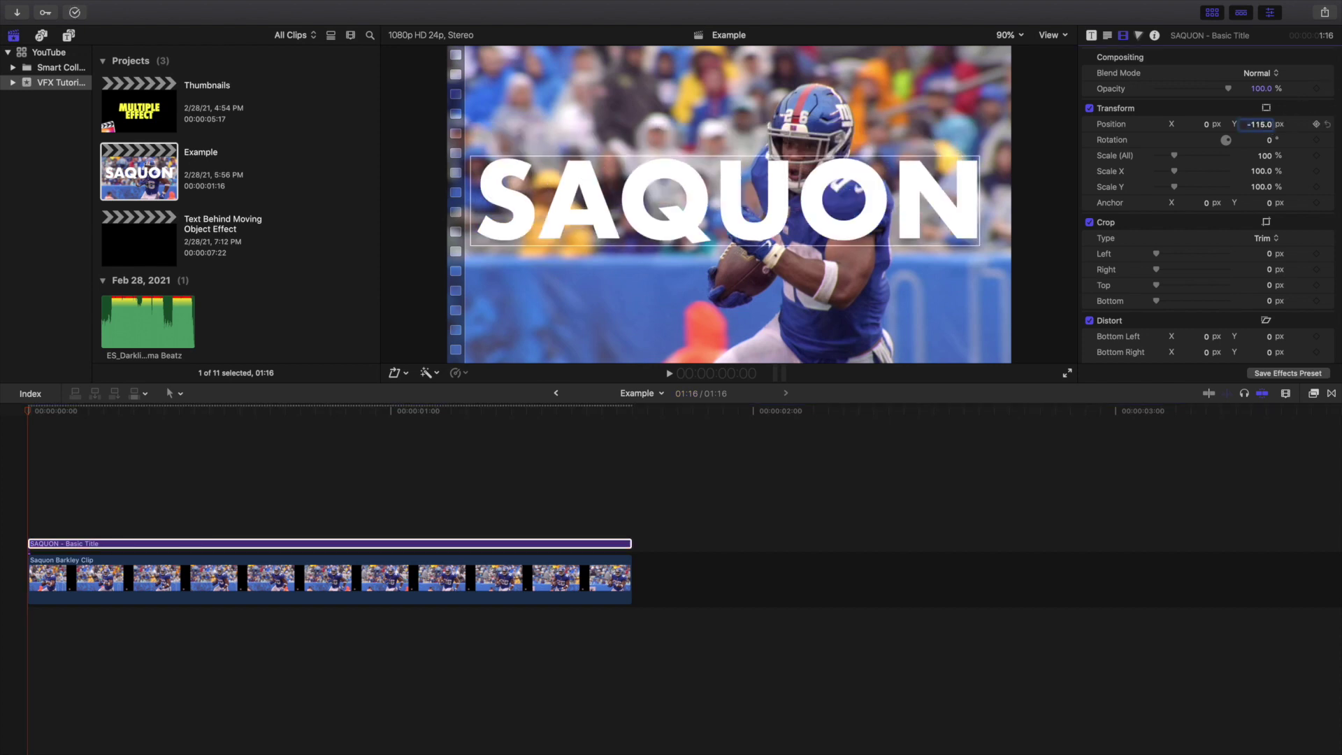
Change the SAQUON text Face colour to yellow in the Text inspector
left_click(1107, 34)
scroll(1310, 297, "down", 10)
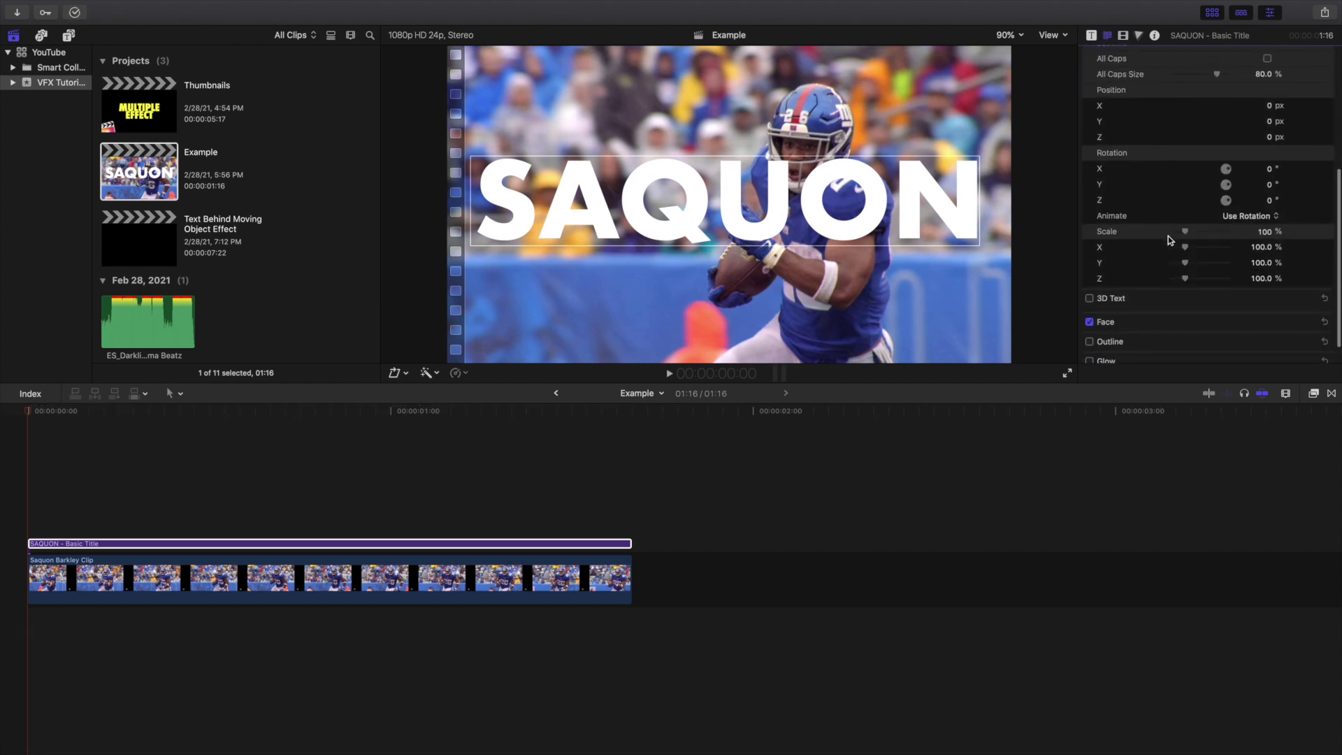
left_click(1308, 296)
scroll(1293, 294, "down", 2)
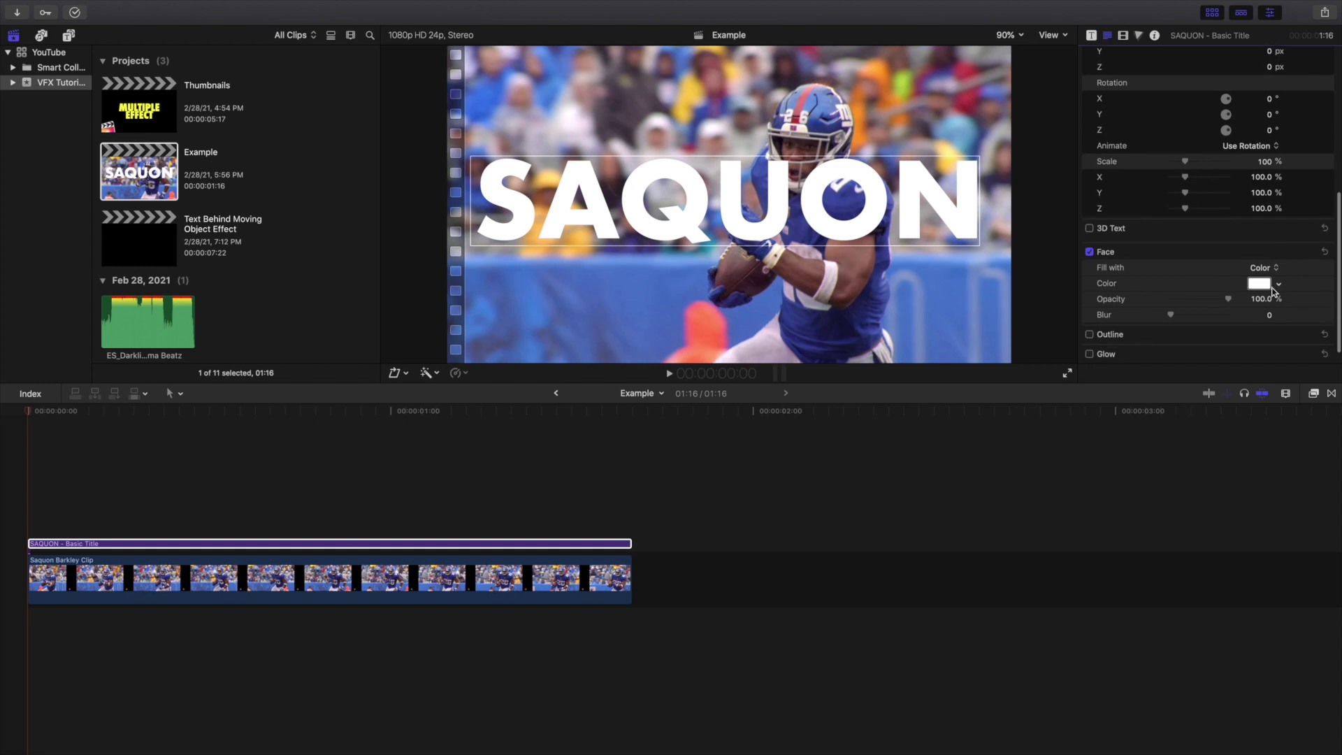
left_click(1276, 288)
left_click_drag(1221, 306, 1237, 319)
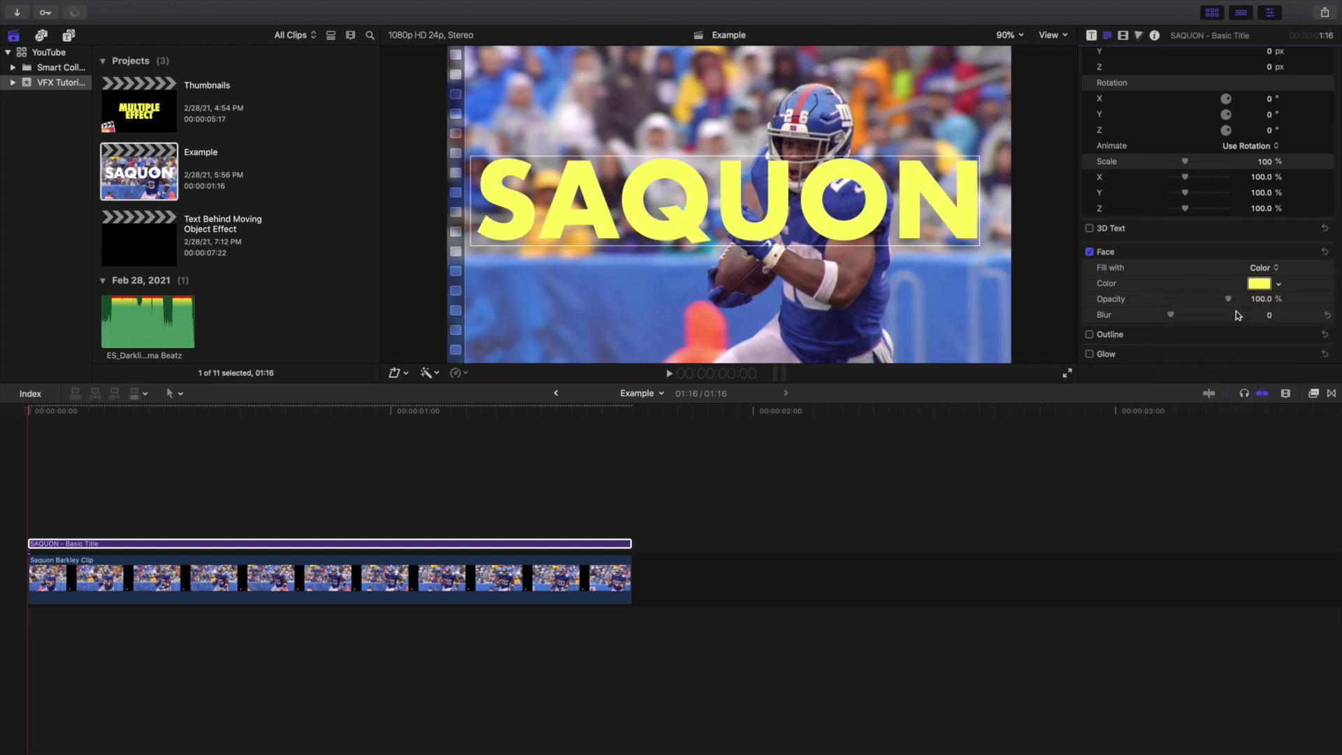
scroll(1193, 203, "up", 10)
left_click(6, 482)
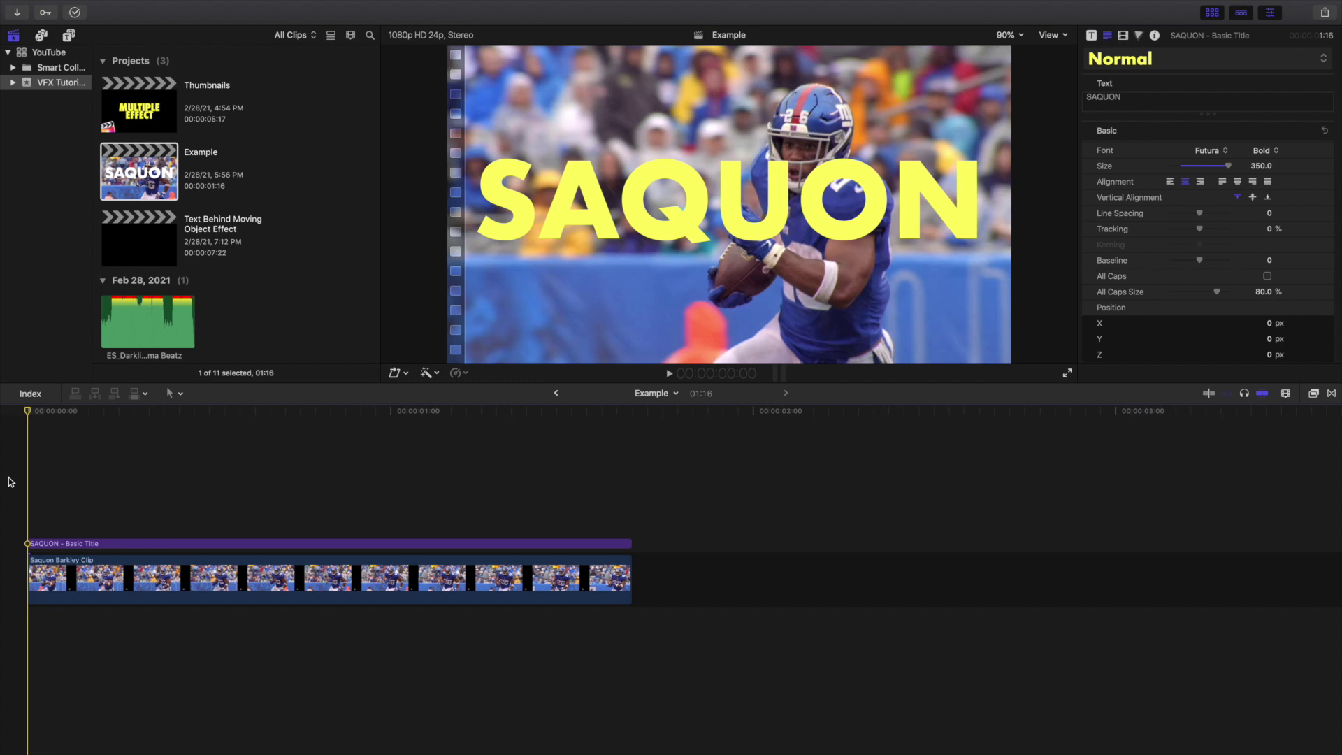
Play the project from the start to review the yellow title
key("space")
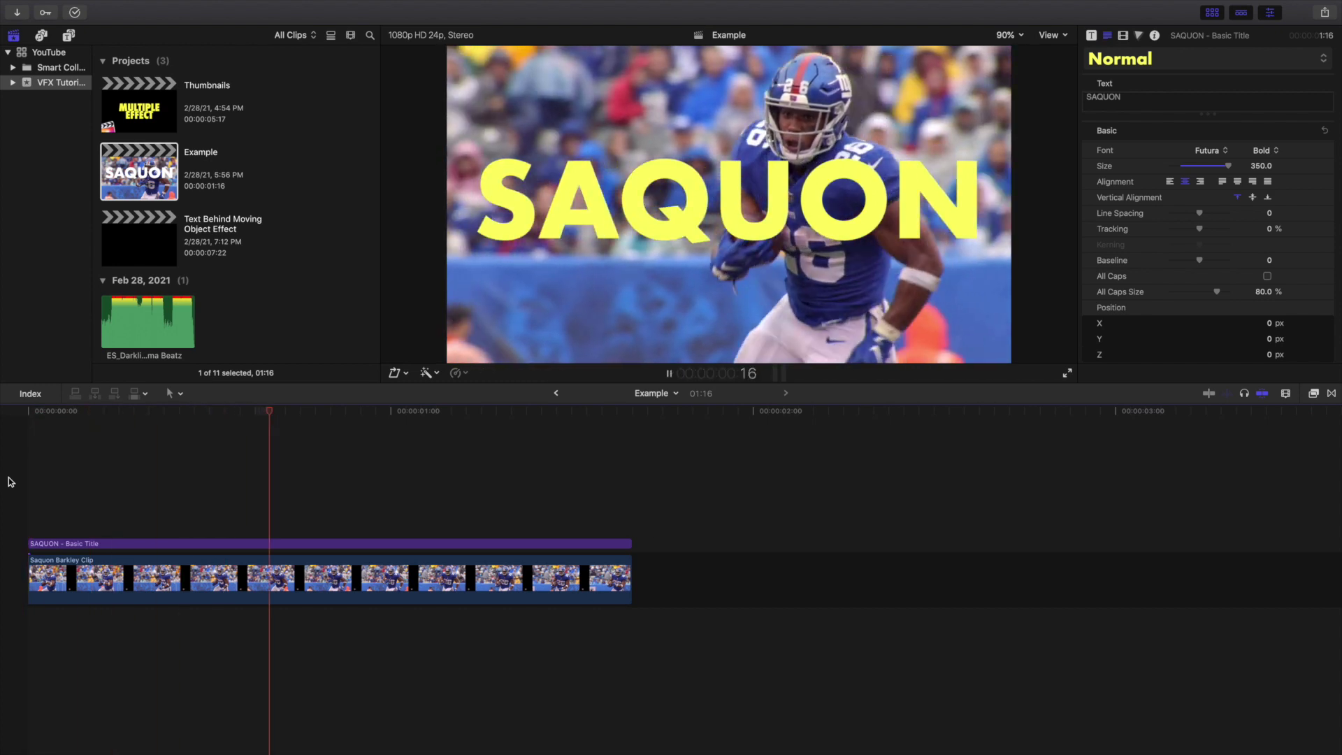
key("Home")
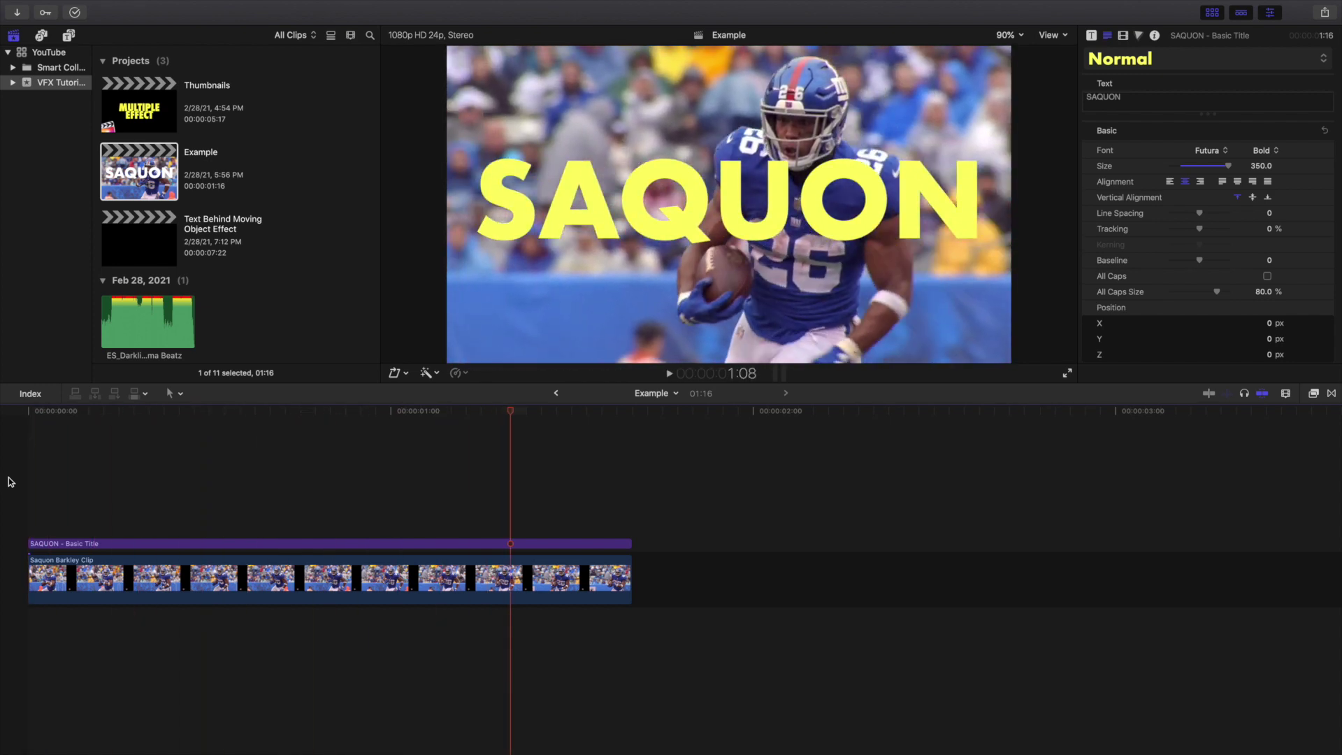
key("space")
key("Home")
key("space")
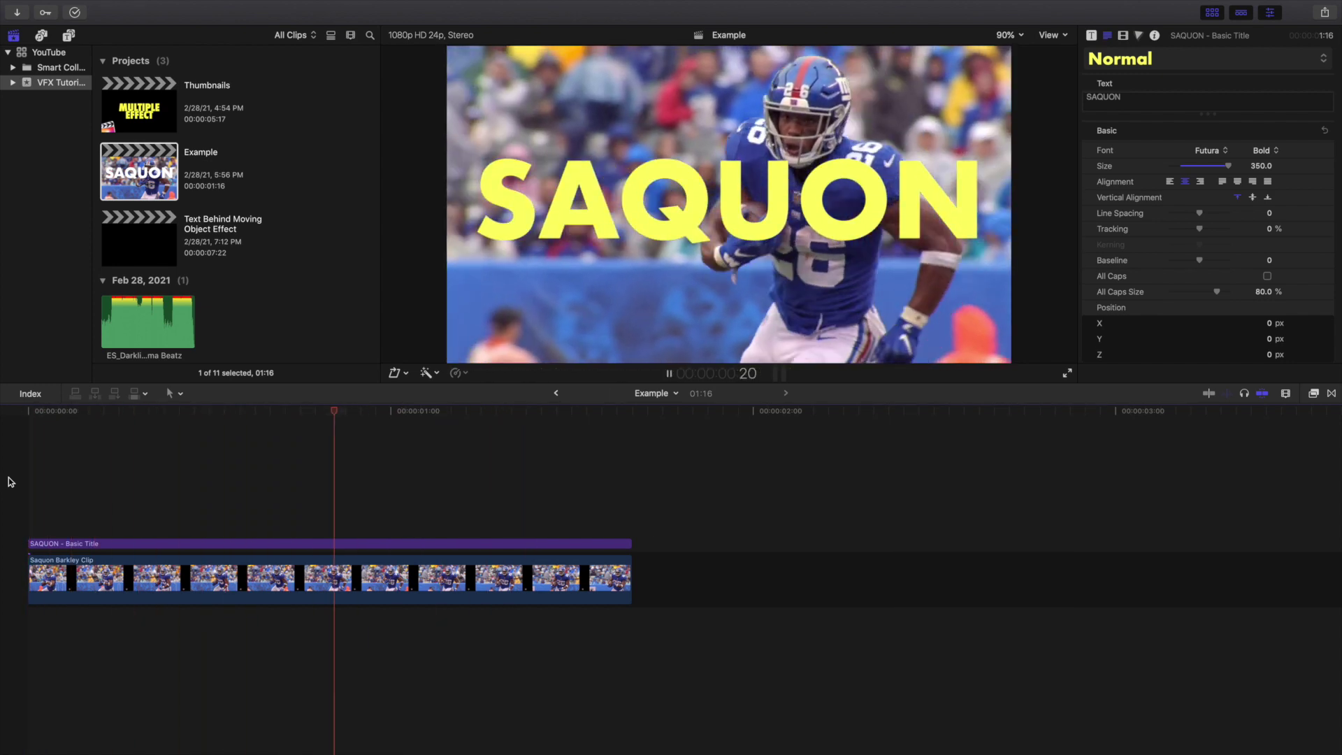
Drag Draw Mask from the Masks effects onto the SAQUON title clip and select it
key("space")
key("Home")
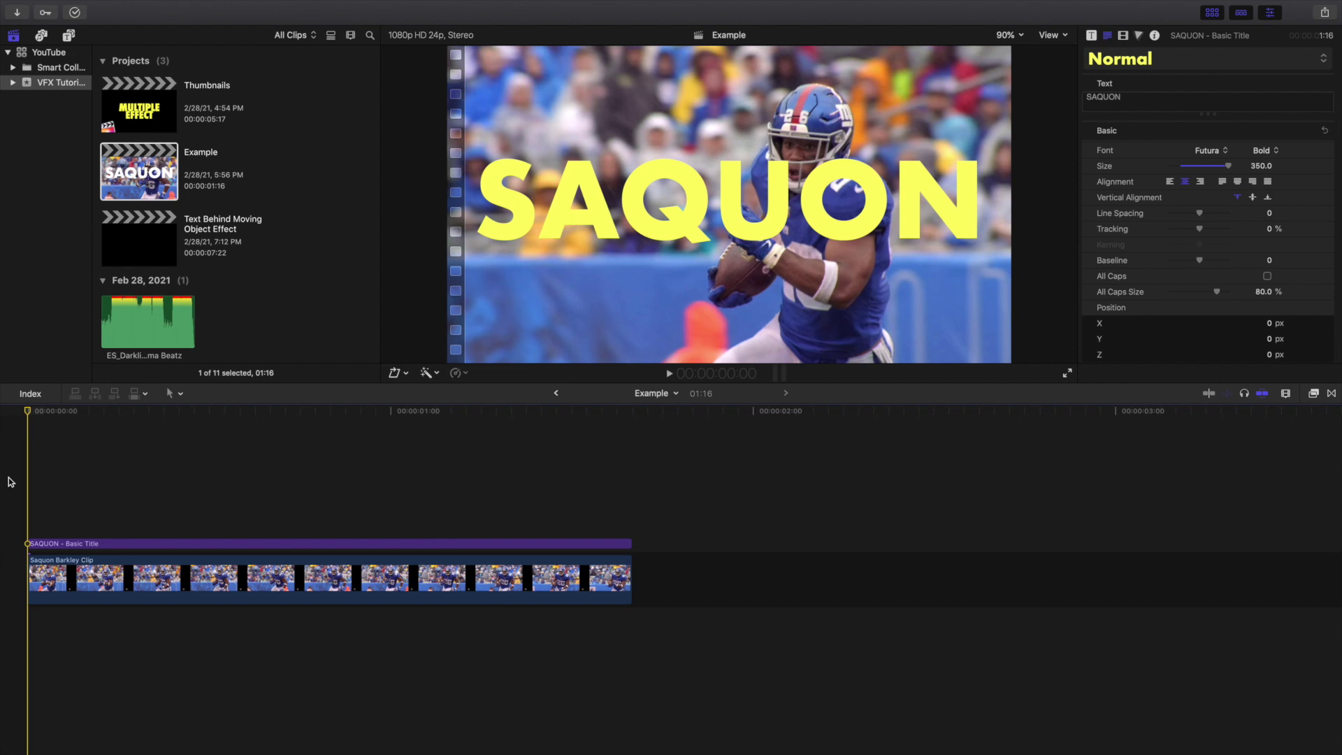
left_click(1313, 395)
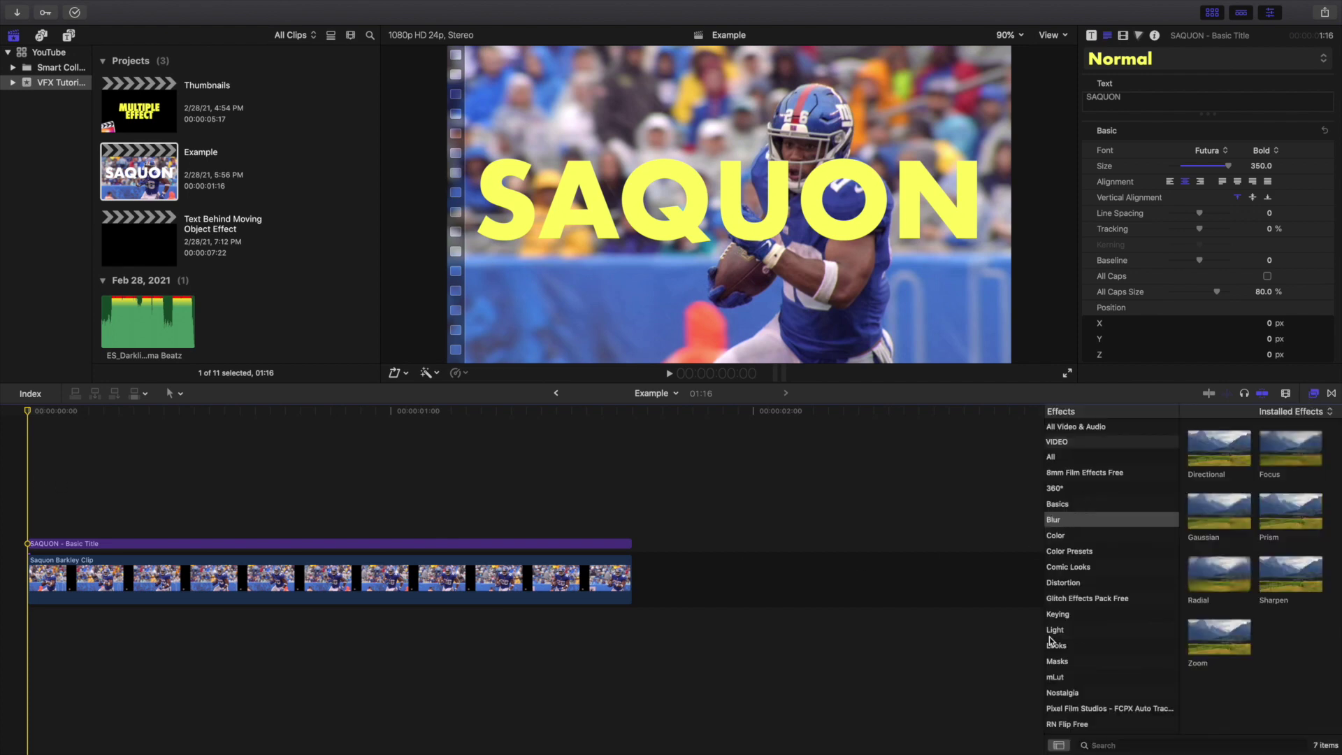
left_click(1078, 661)
mouse_move(1219, 448)
left_mouse_down()
mouse_move(686, 511)
mouse_move(580, 547)
left_mouse_up()
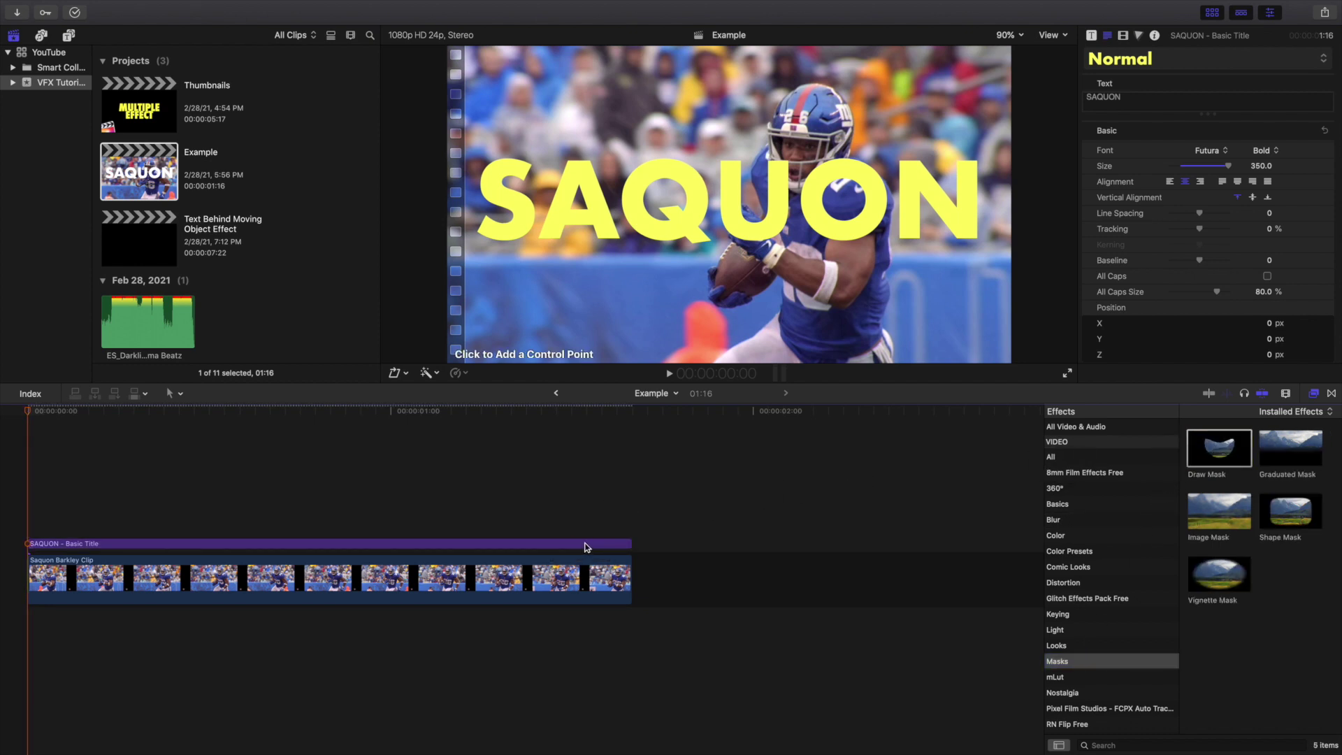
left_click(1315, 394)
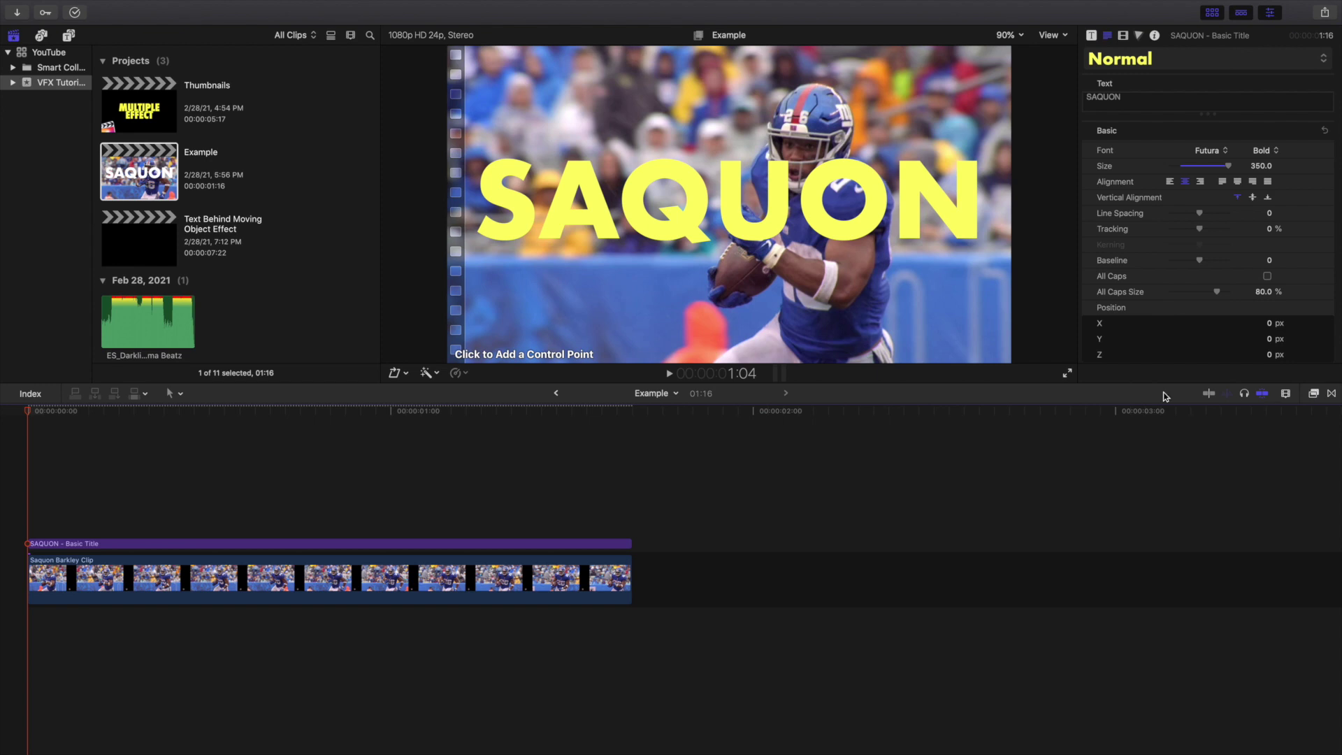
left_click(91, 543)
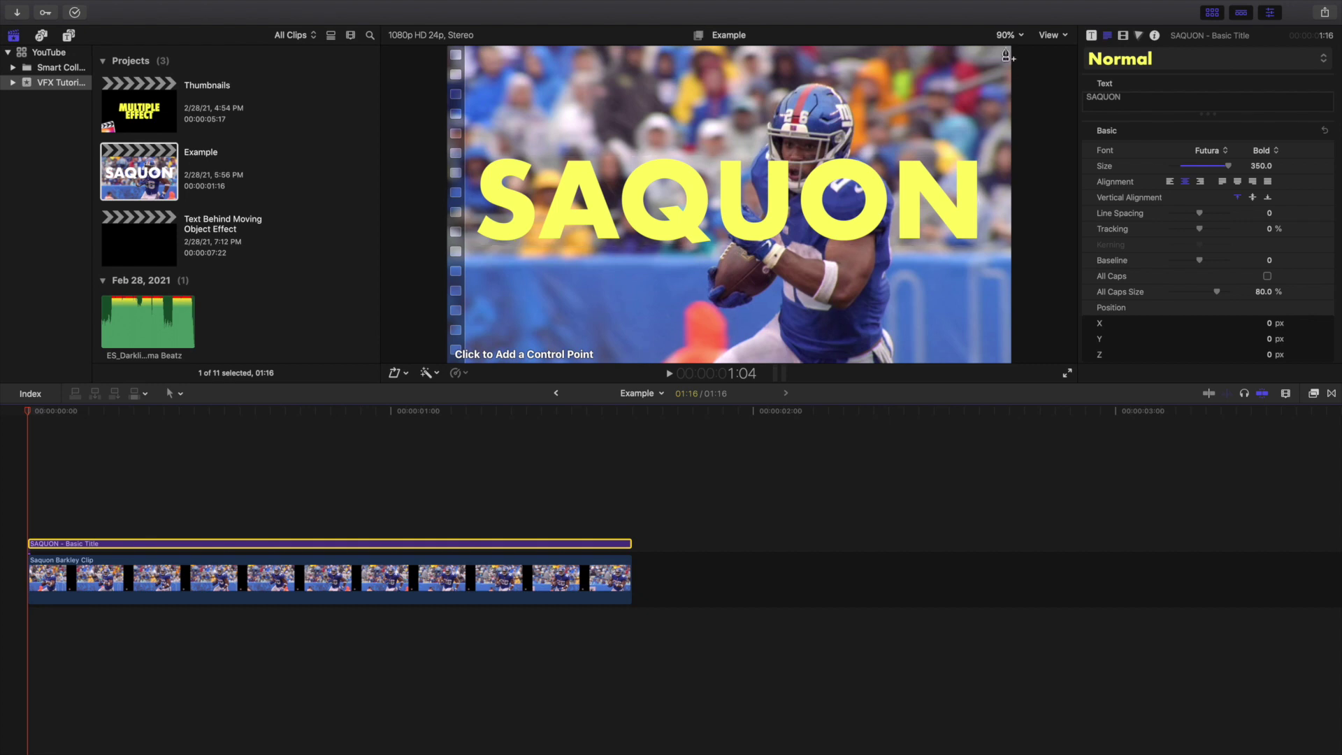
At 200% viewer zoom, place mask points across the helmet and down the player's right side
left_click(1006, 35)
left_click(1009, 126)
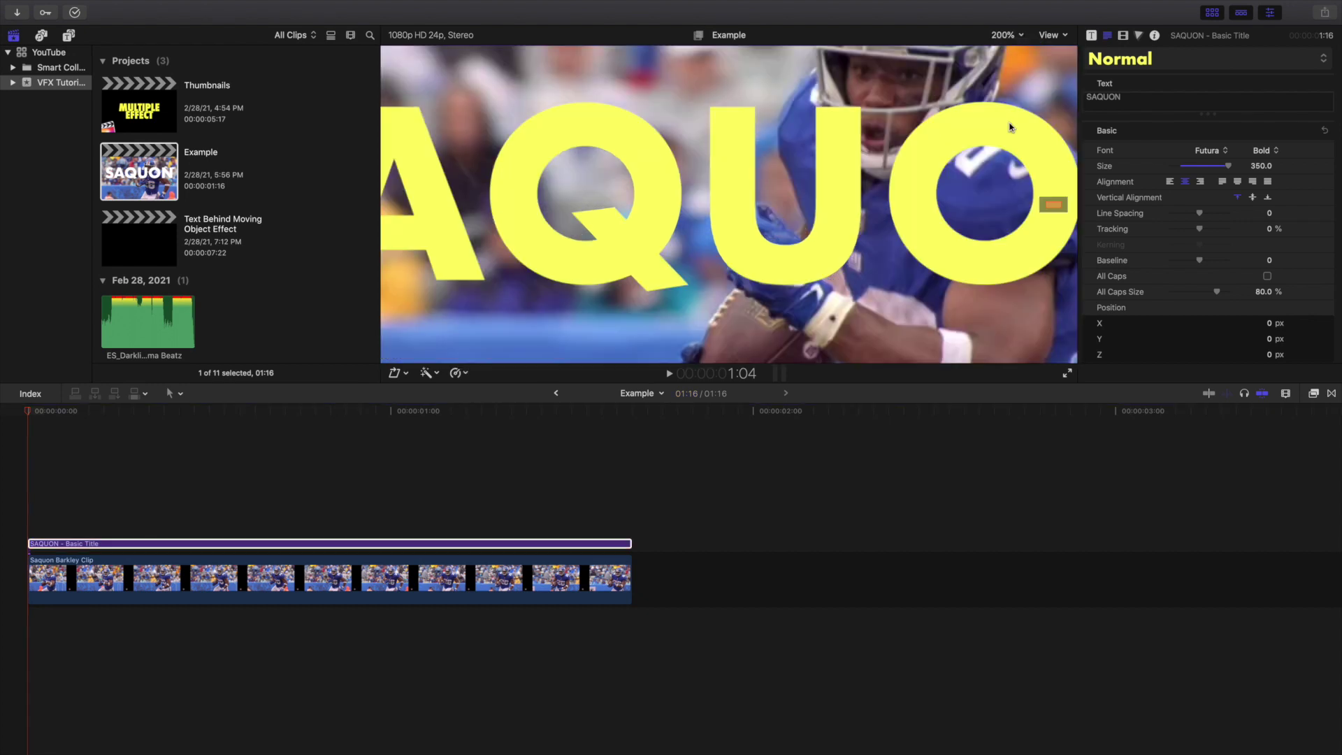
left_click_drag(1048, 207, 1053, 204)
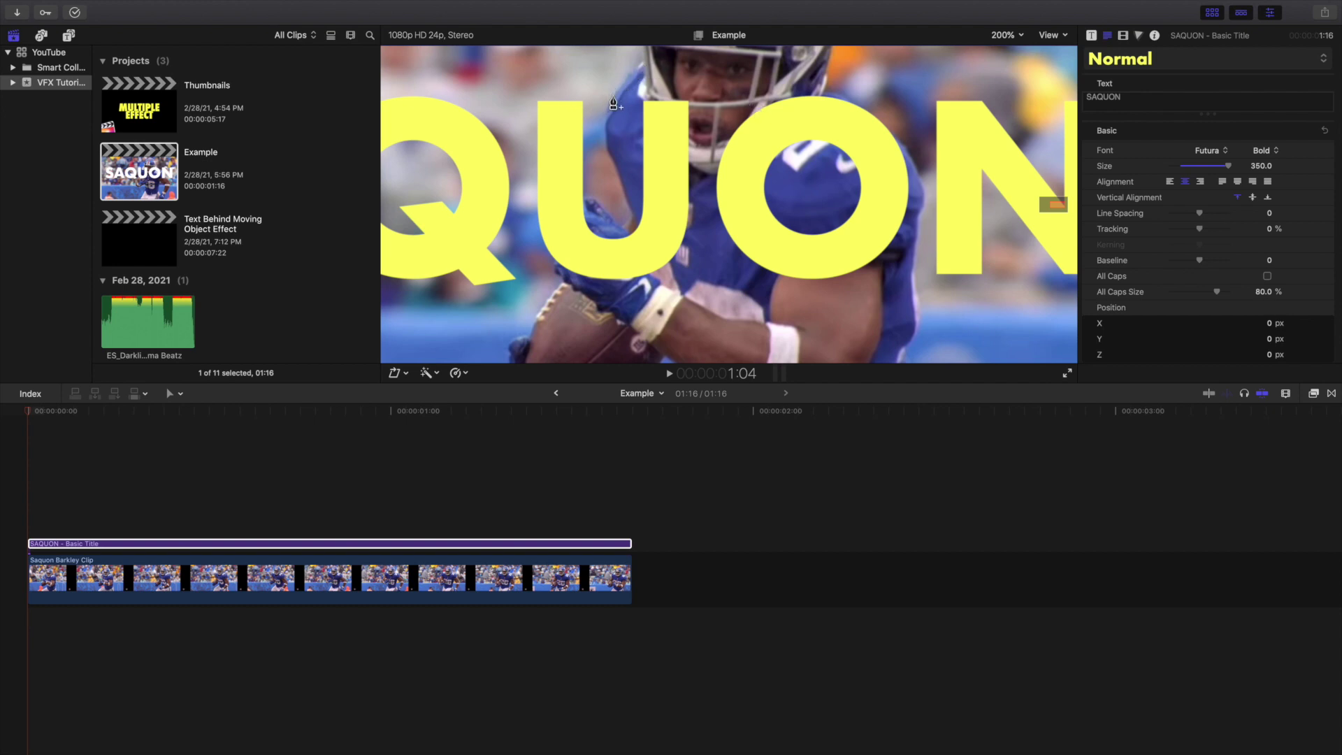
left_click(612, 97)
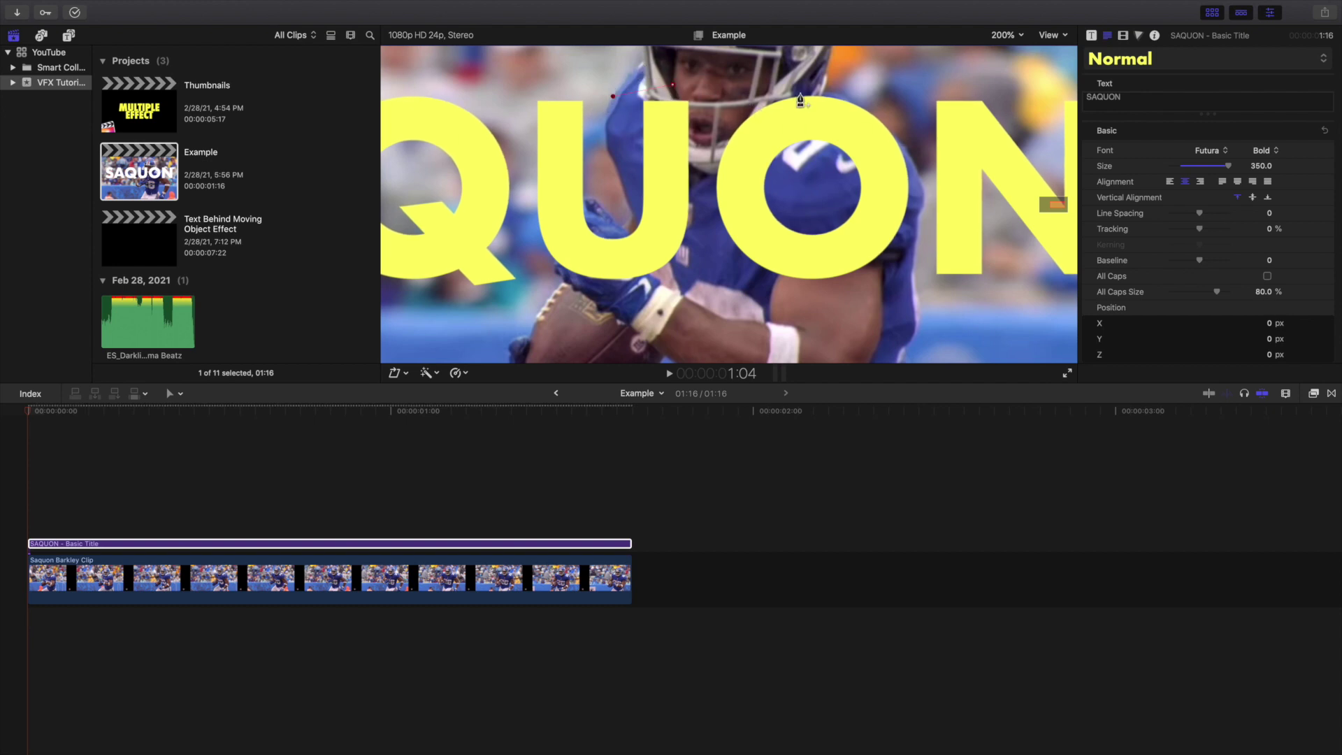
left_click(846, 93)
left_click(904, 144)
left_click(922, 183)
left_click(917, 223)
left_click(913, 313)
Trace the mask along the bottom, around the glove and up the arm, closing at the first point
left_click(535, 321)
left_click(562, 279)
left_click(556, 262)
left_click(585, 211)
left_click(593, 198)
left_click(620, 227)
left_click(633, 214)
left_click(608, 139)
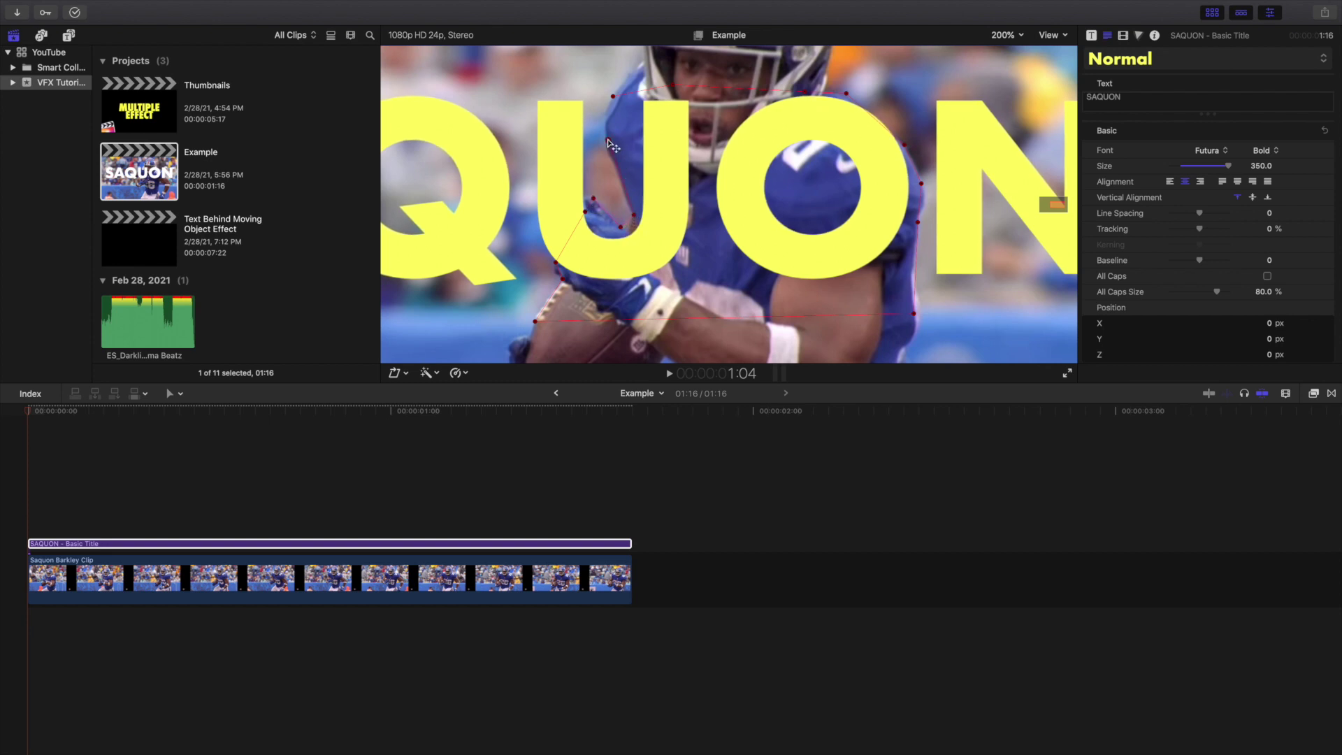
left_click(613, 97)
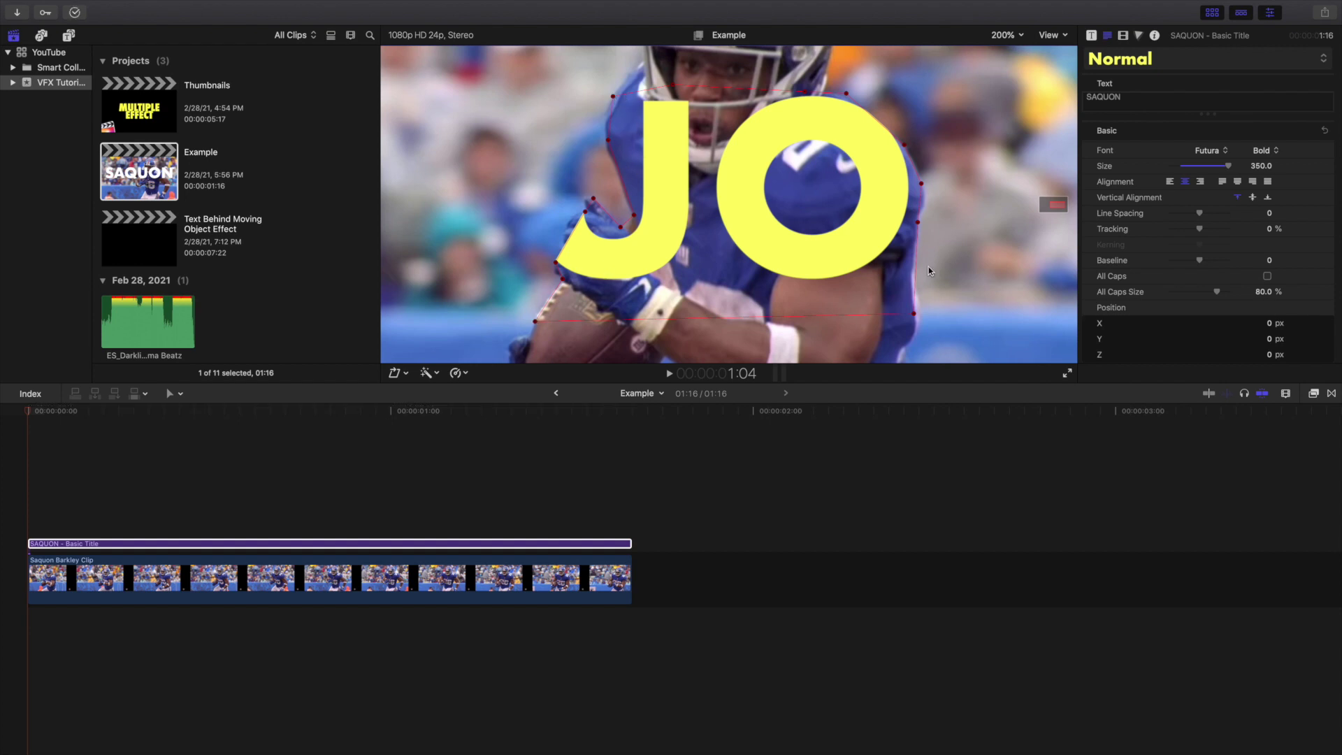
Turn on Invert Mask for the Draw Mask and set the viewer zoom back to Fit
left_click(1123, 36)
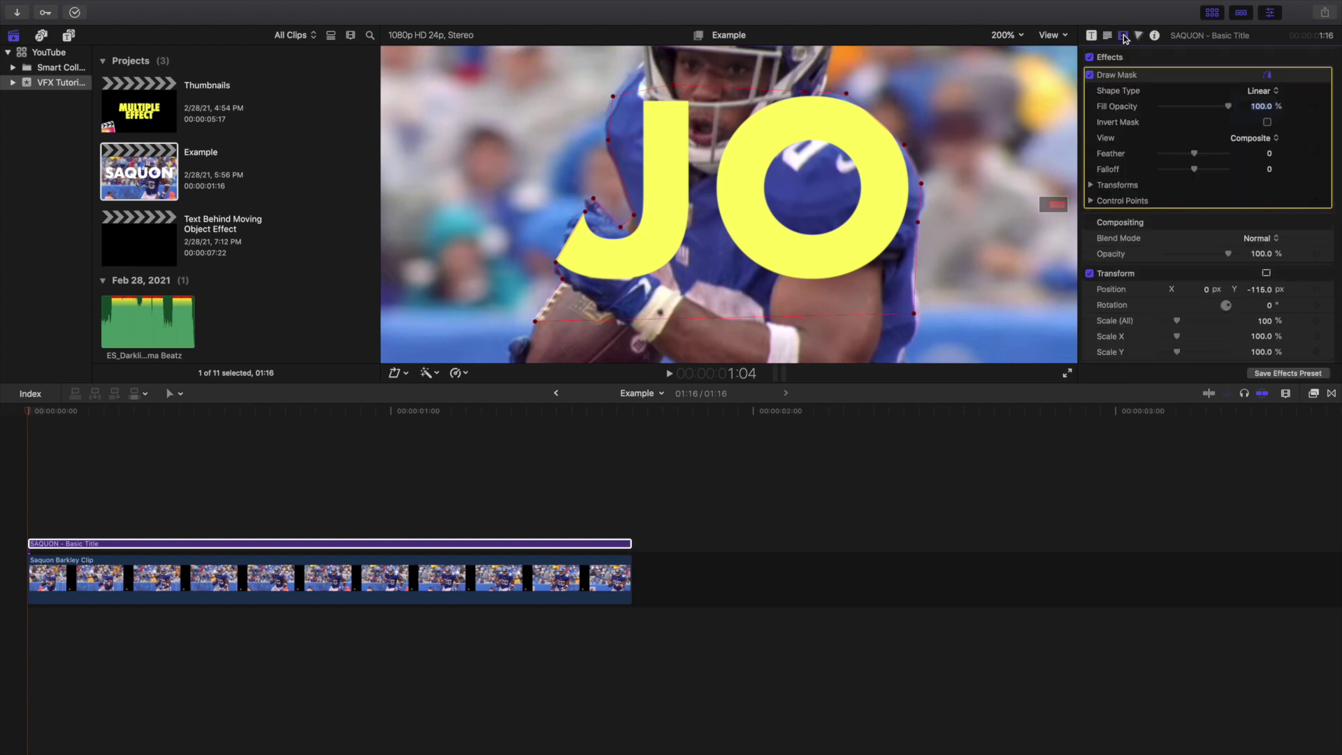
left_click(1267, 122)
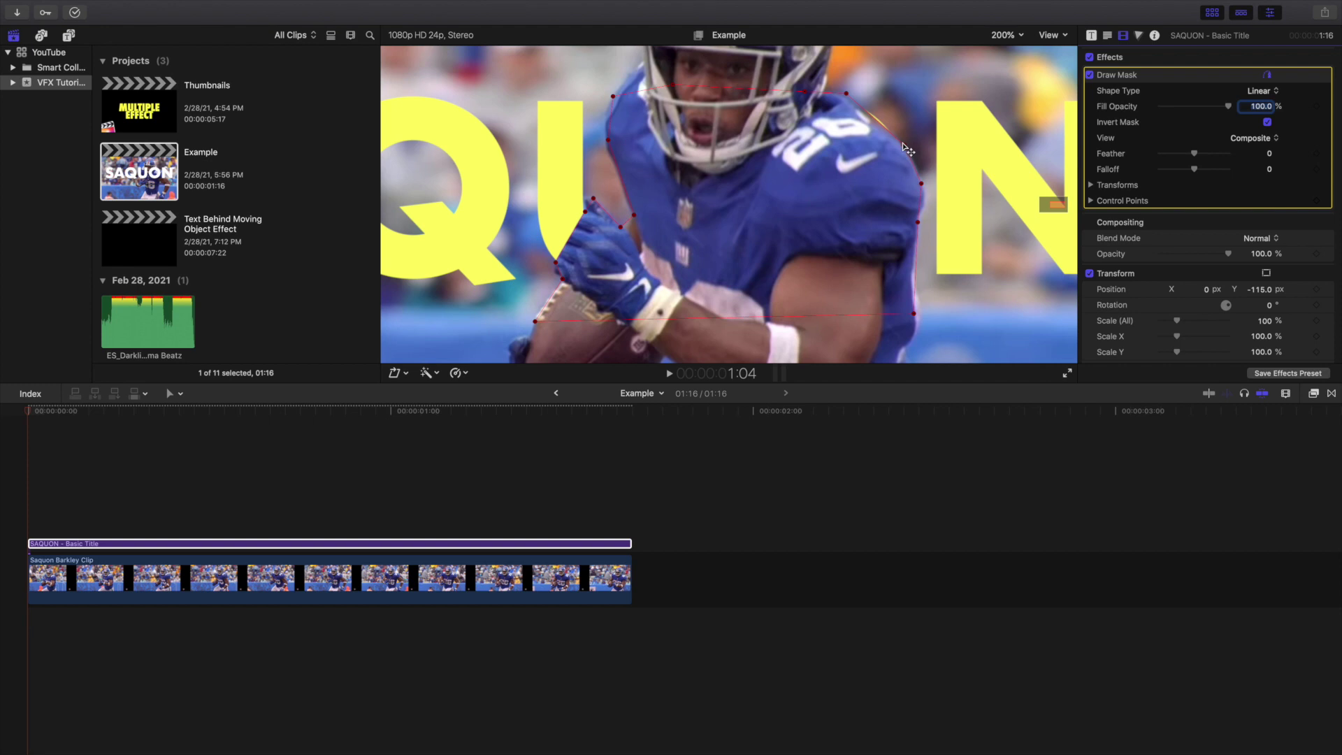
left_click(902, 145)
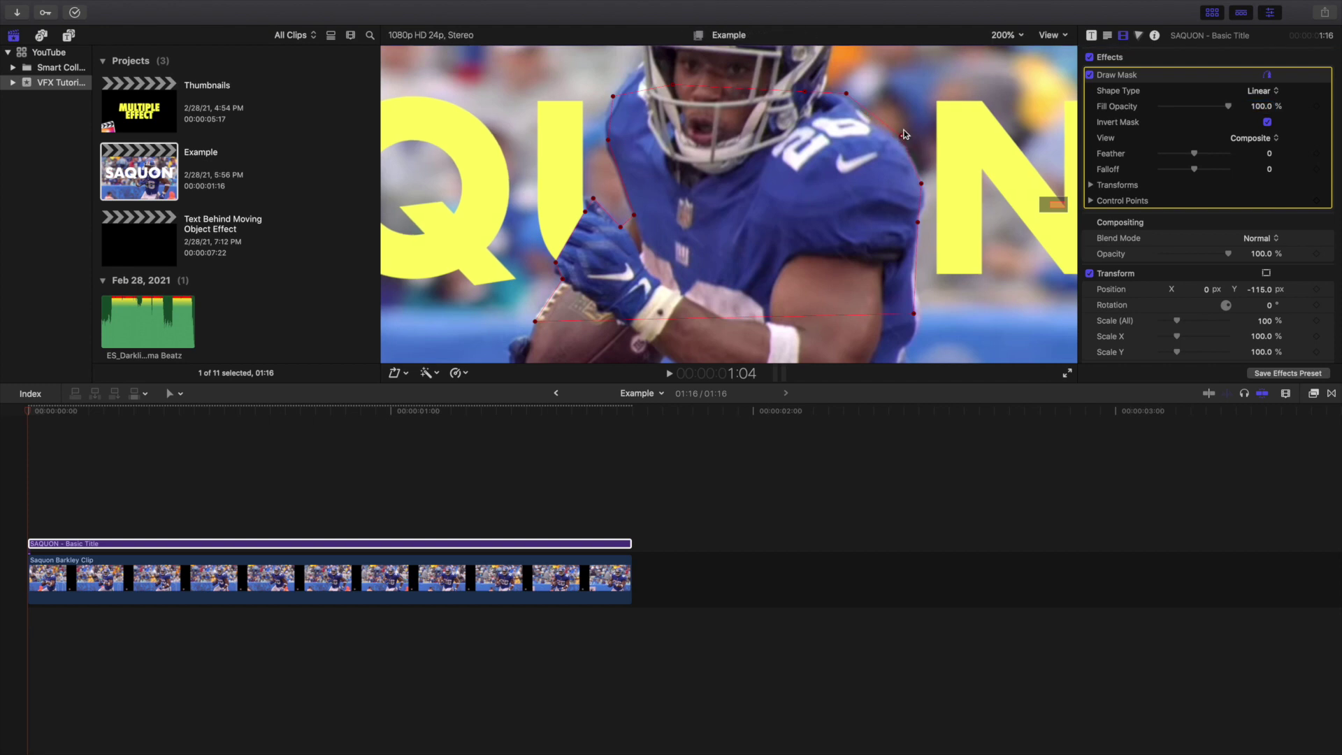
left_click(1009, 34)
left_click(1009, 50)
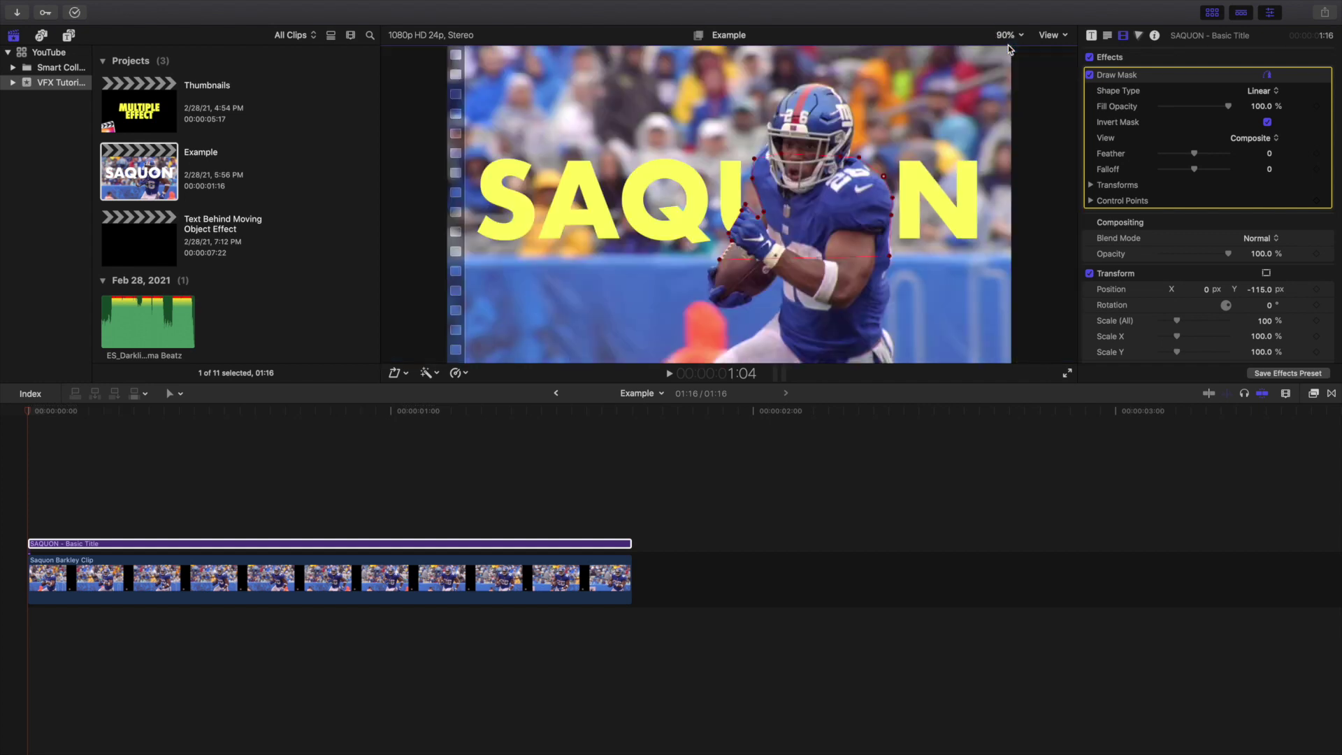
Hide the mask's control points and play back the masked title result
left_click(7, 501)
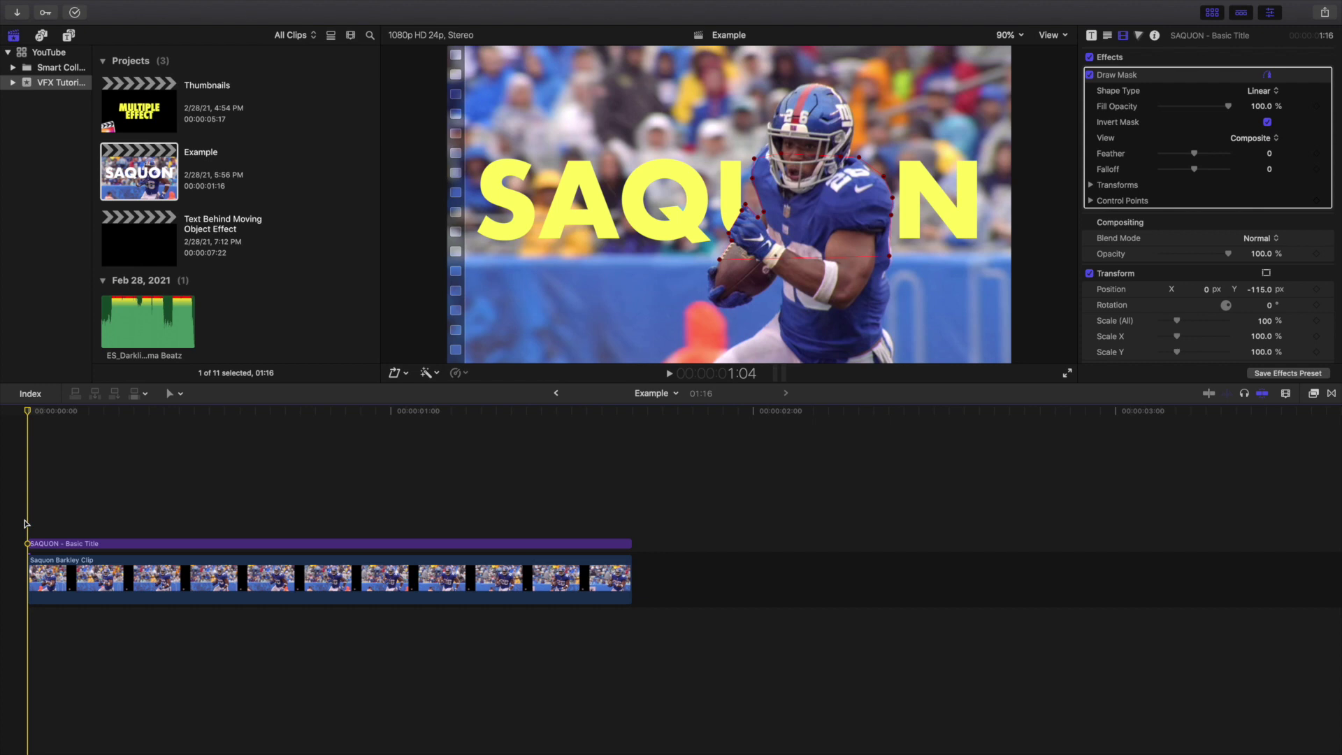
left_click(1191, 278)
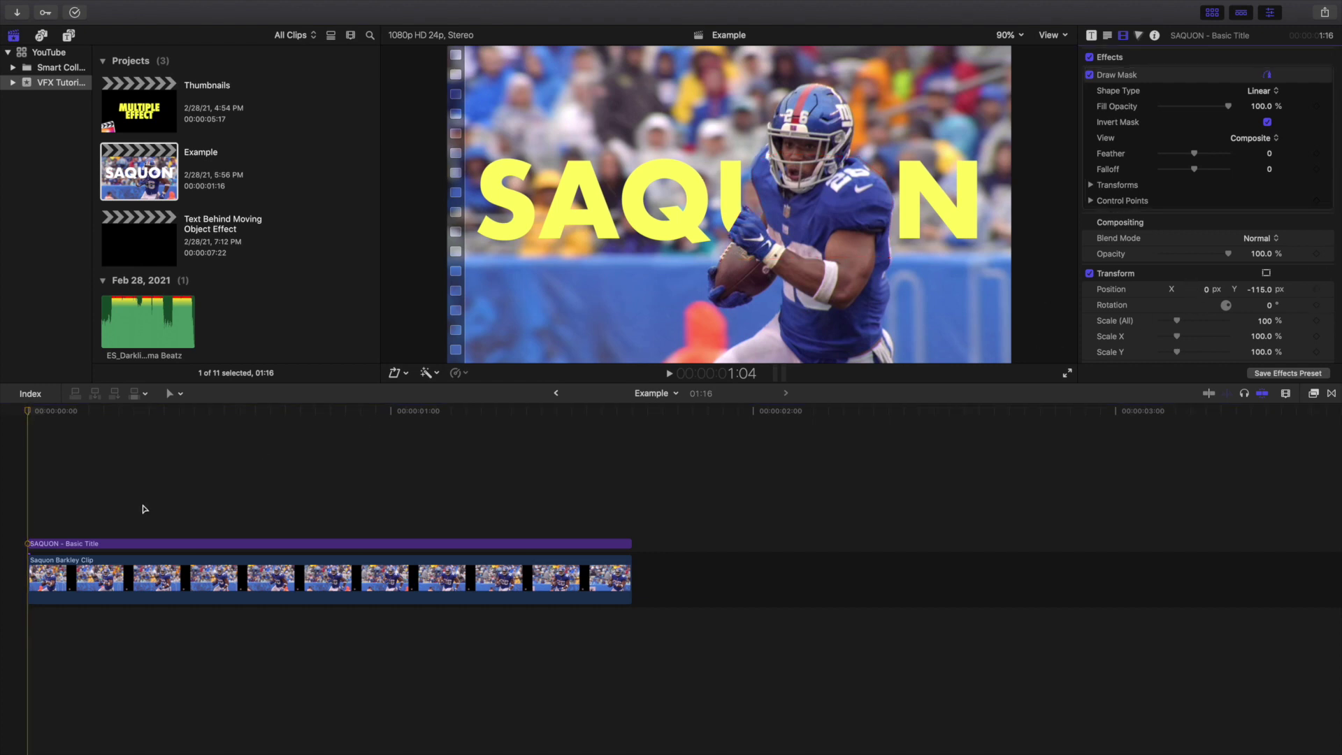
left_click(7, 522)
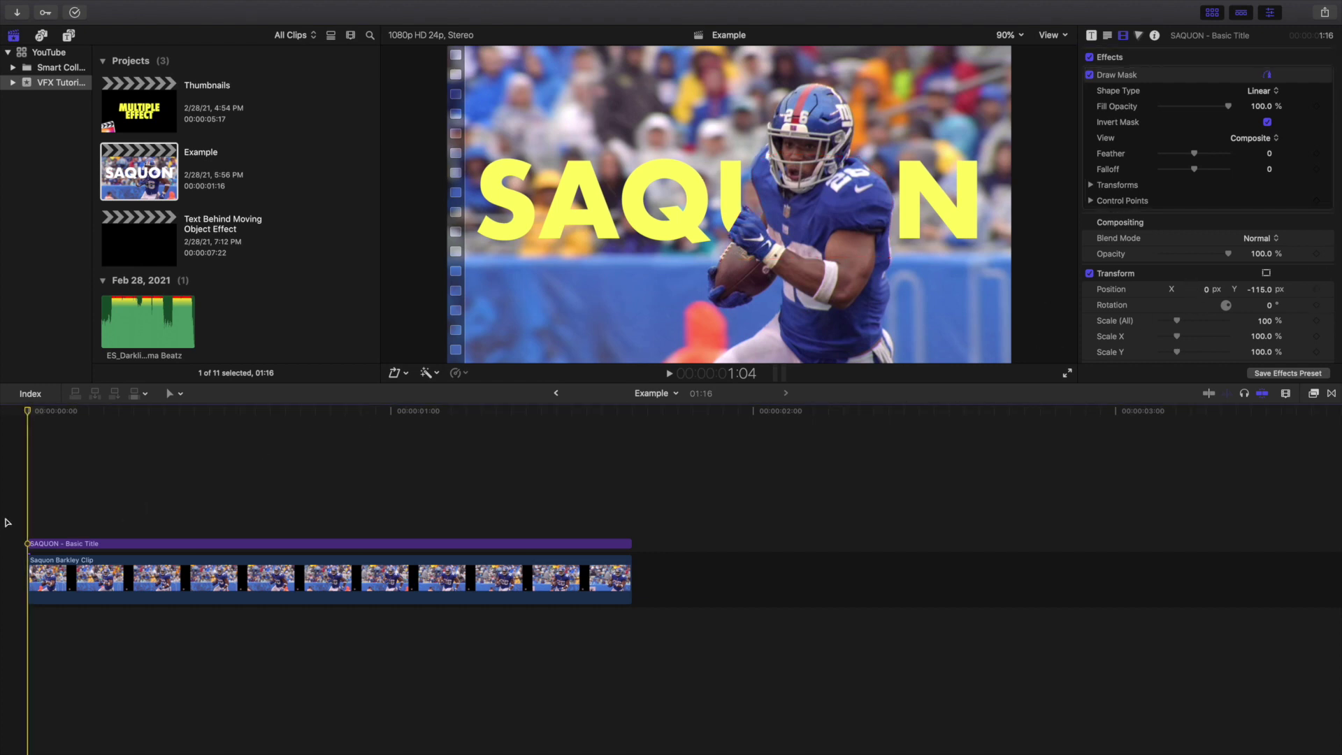
key("space")
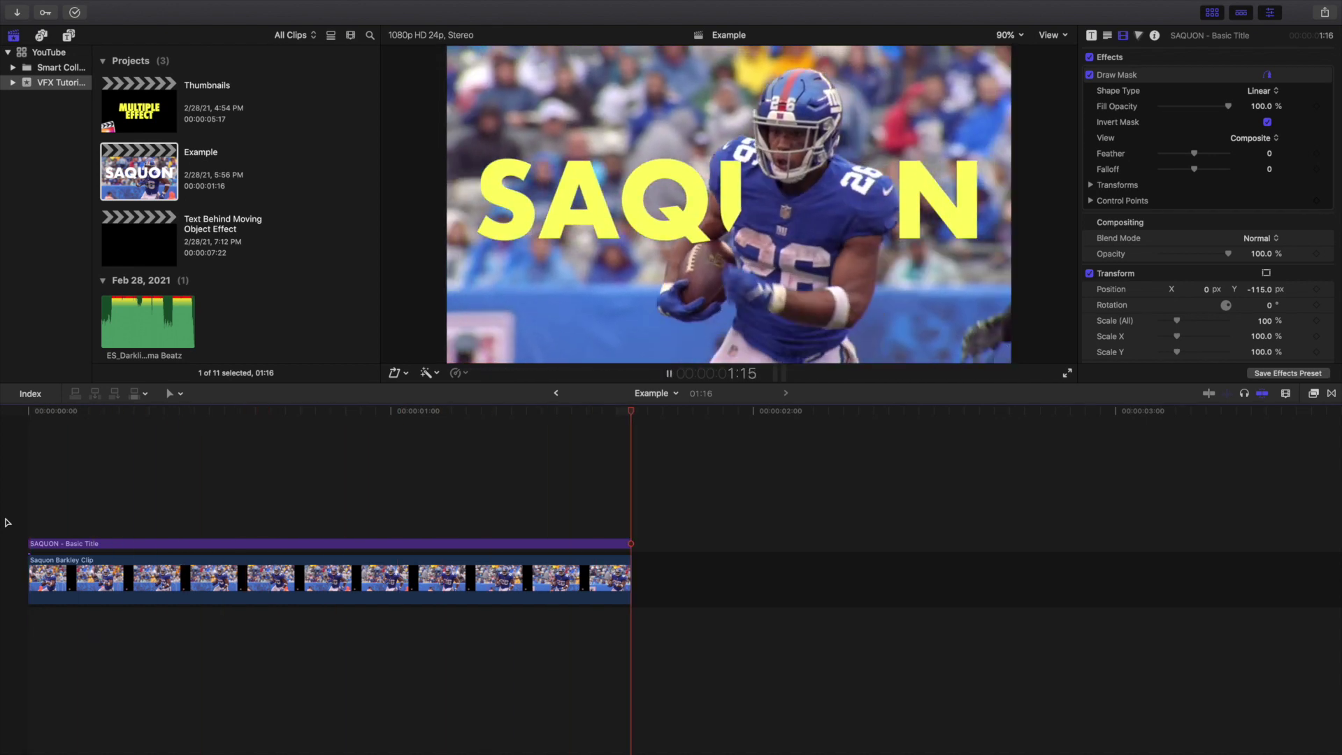
key("space")
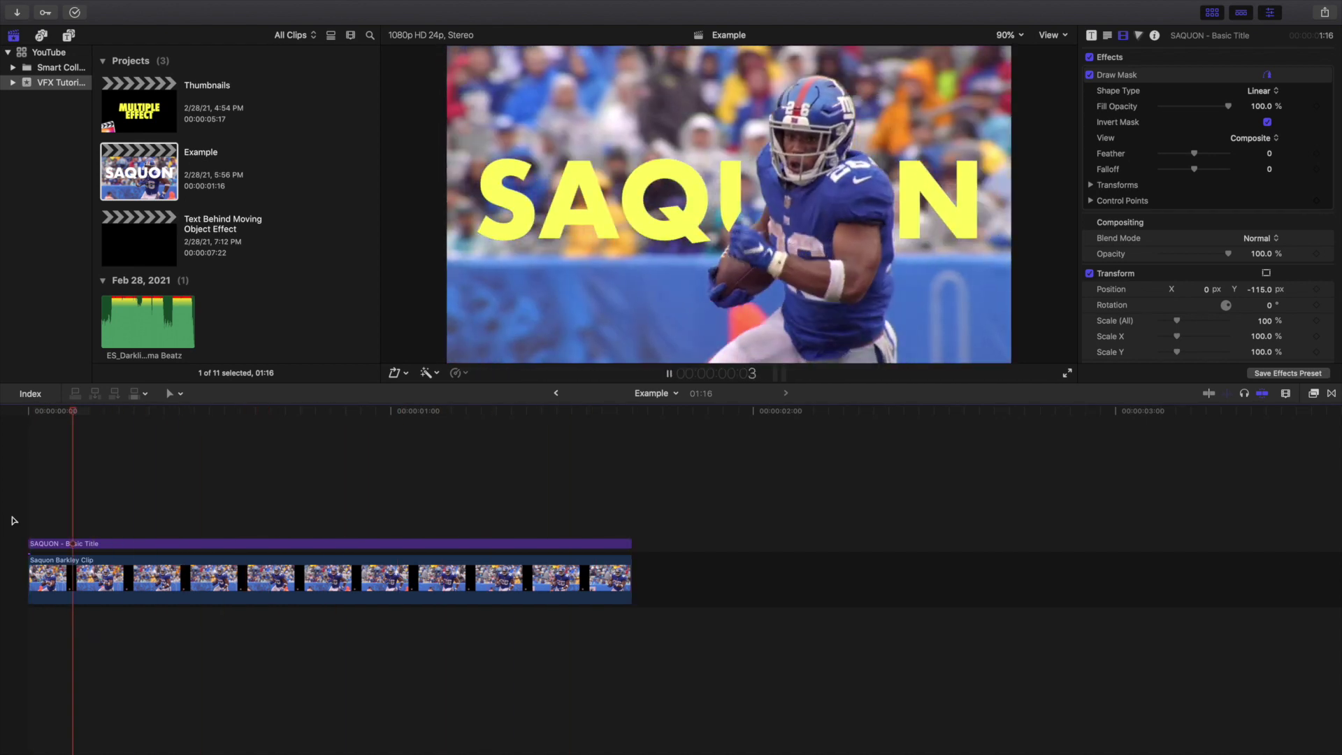
key("space")
key("Home")
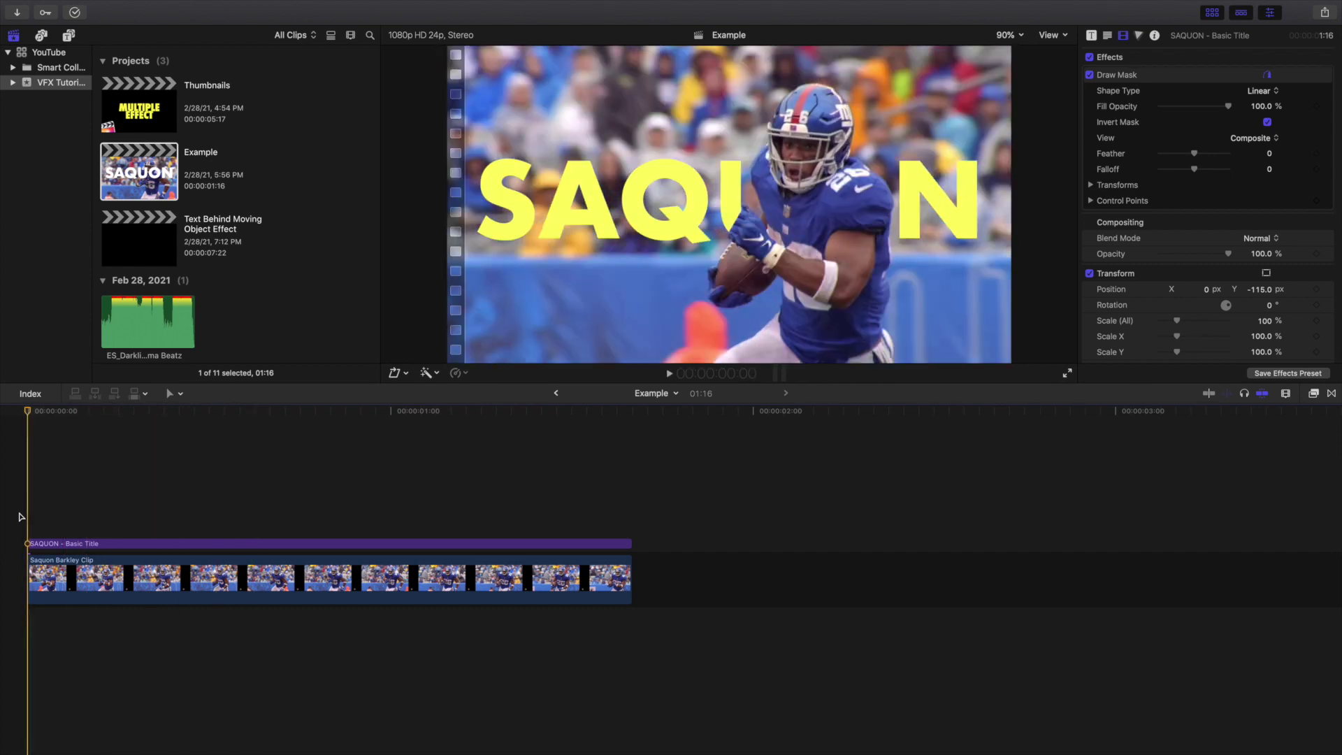
key("space")
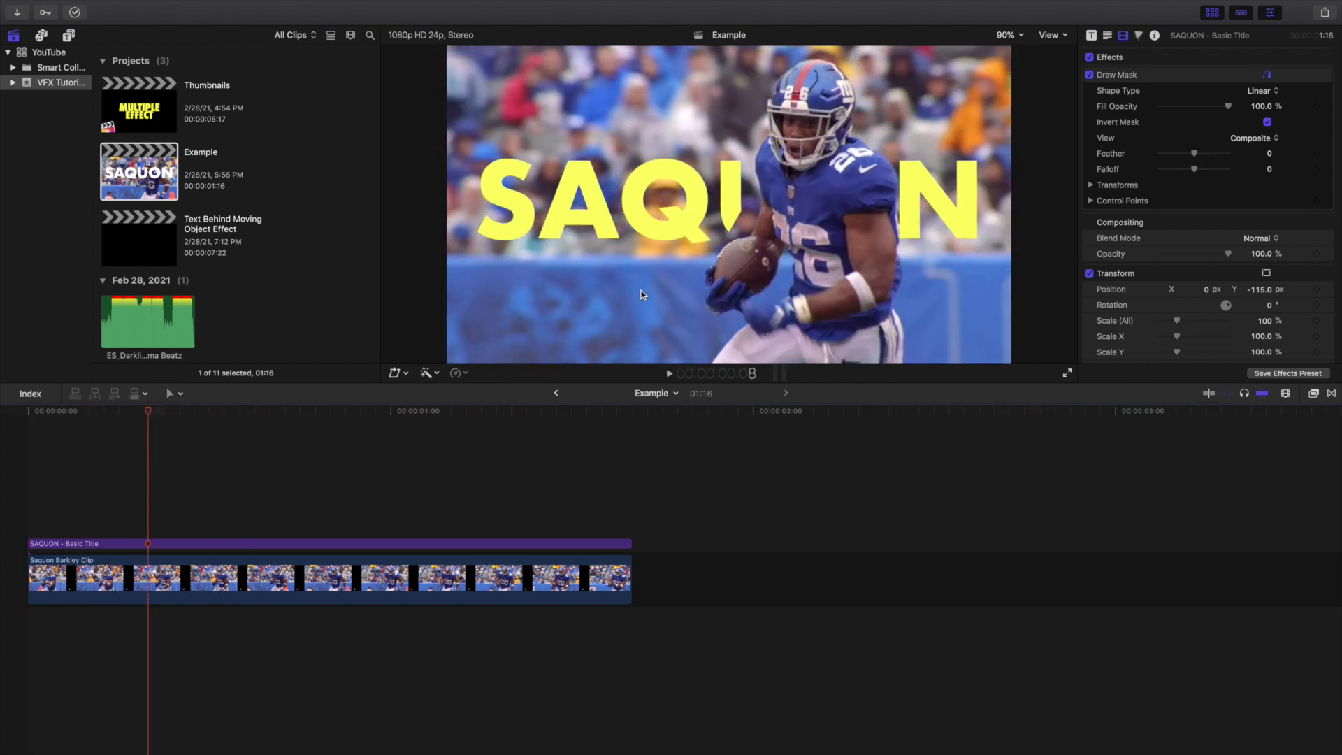
Return to the first frame and select the SAQUON title clip
key("Home")
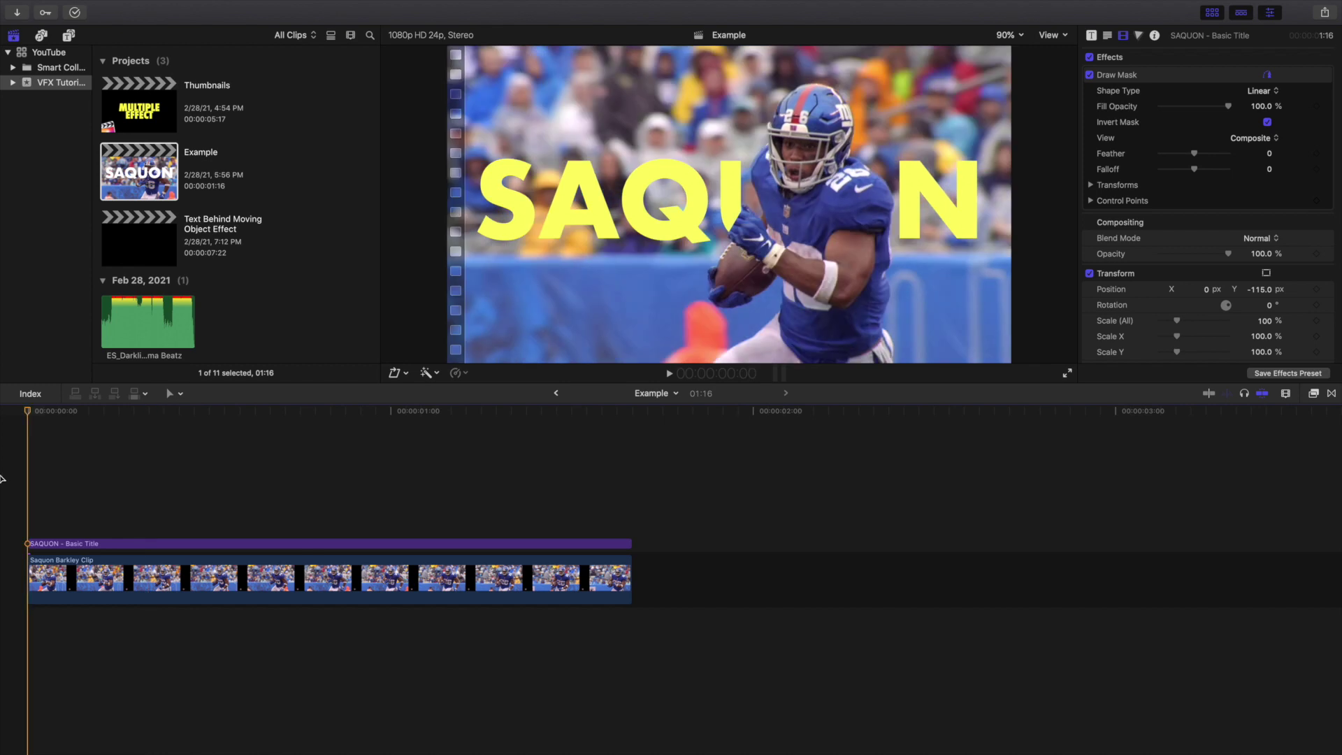
left_click(84, 545)
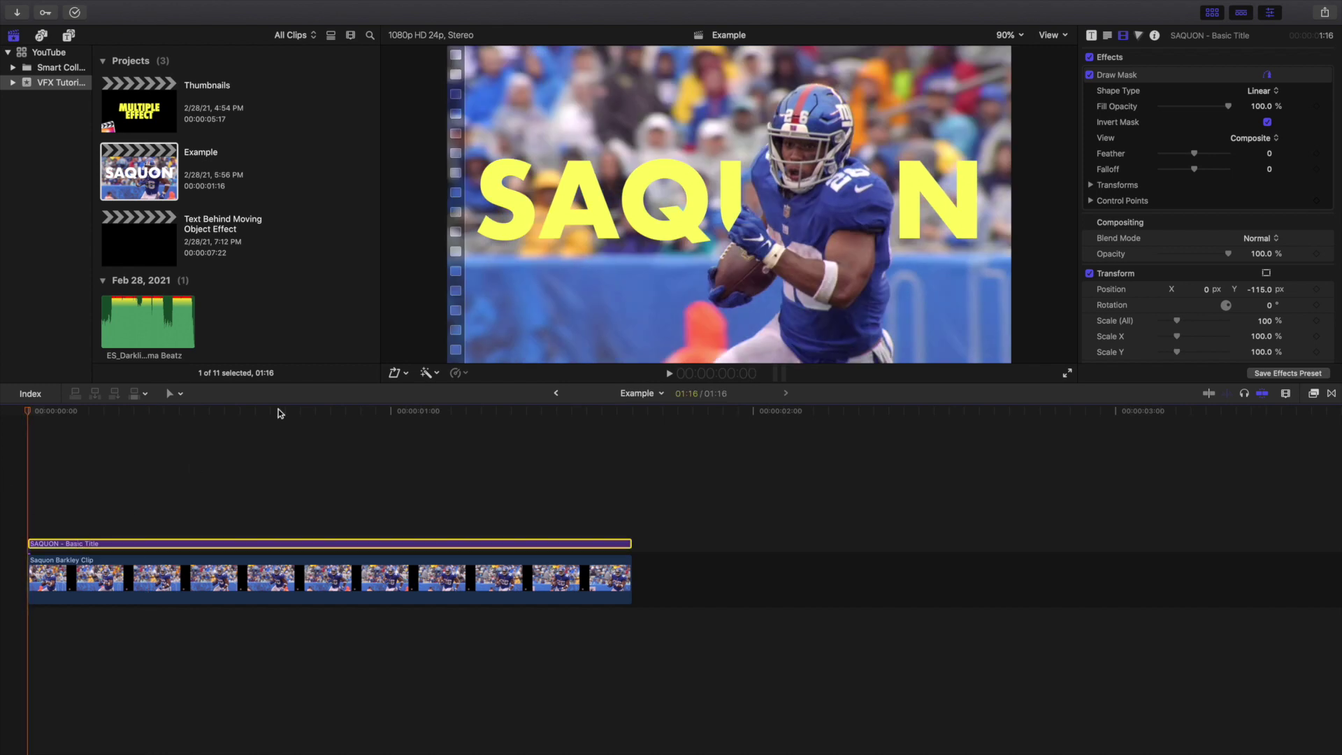
left_click(1017, 36)
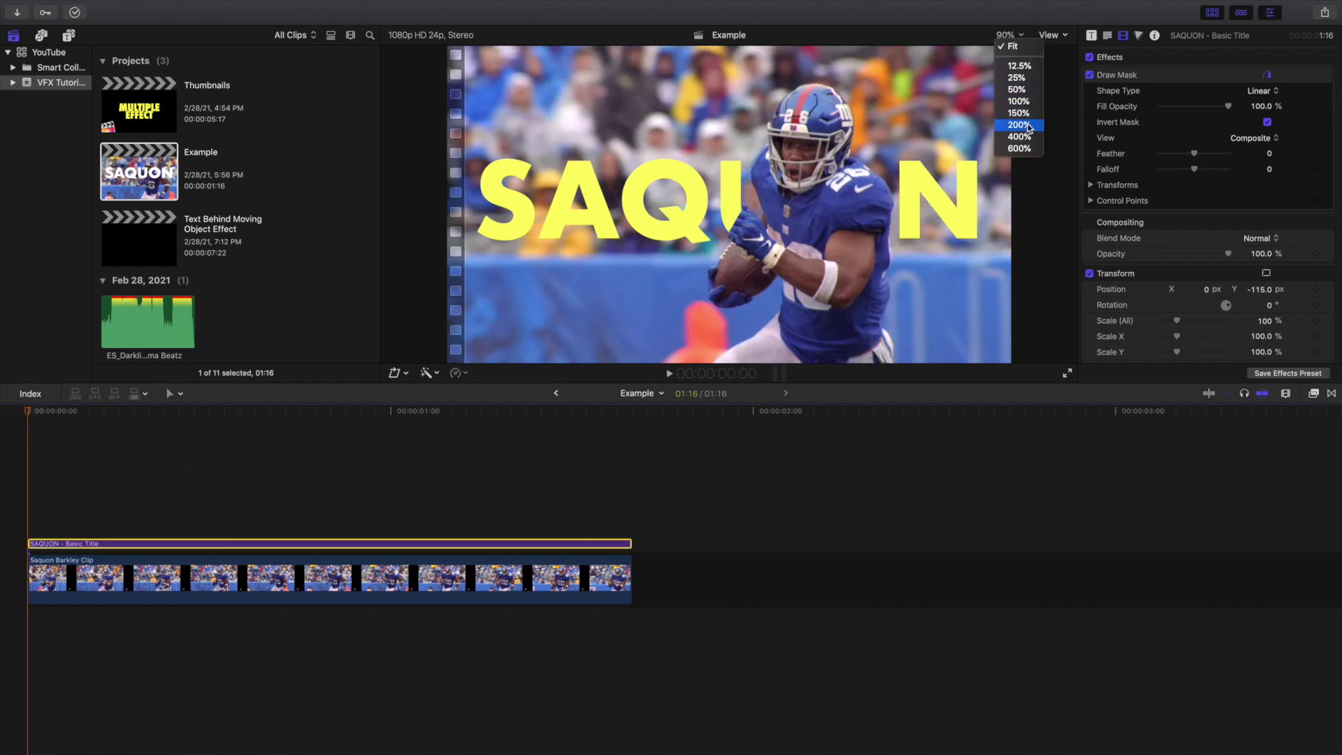
At 200% viewer zoom, add a starting keyframe to the Draw Mask's control points
left_click(1019, 126)
scroll(1037, 189, "right", 5)
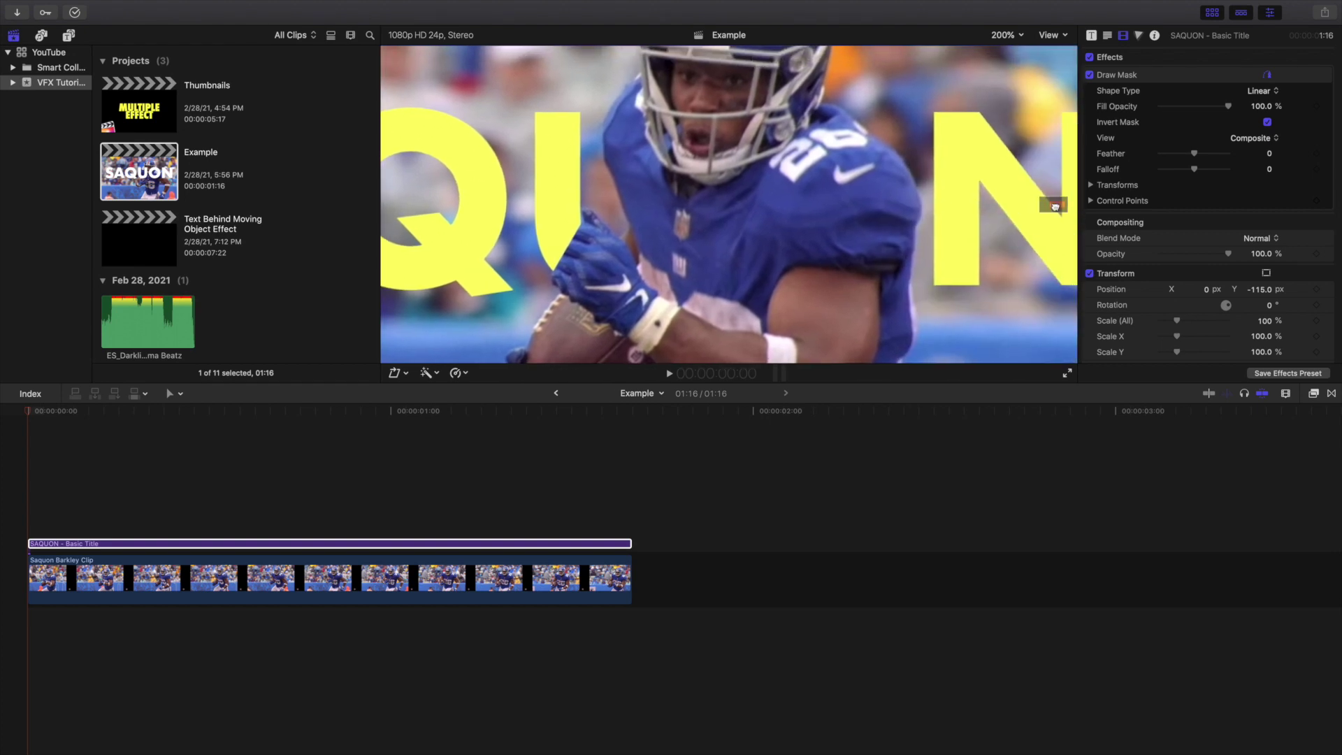
left_click(1186, 76)
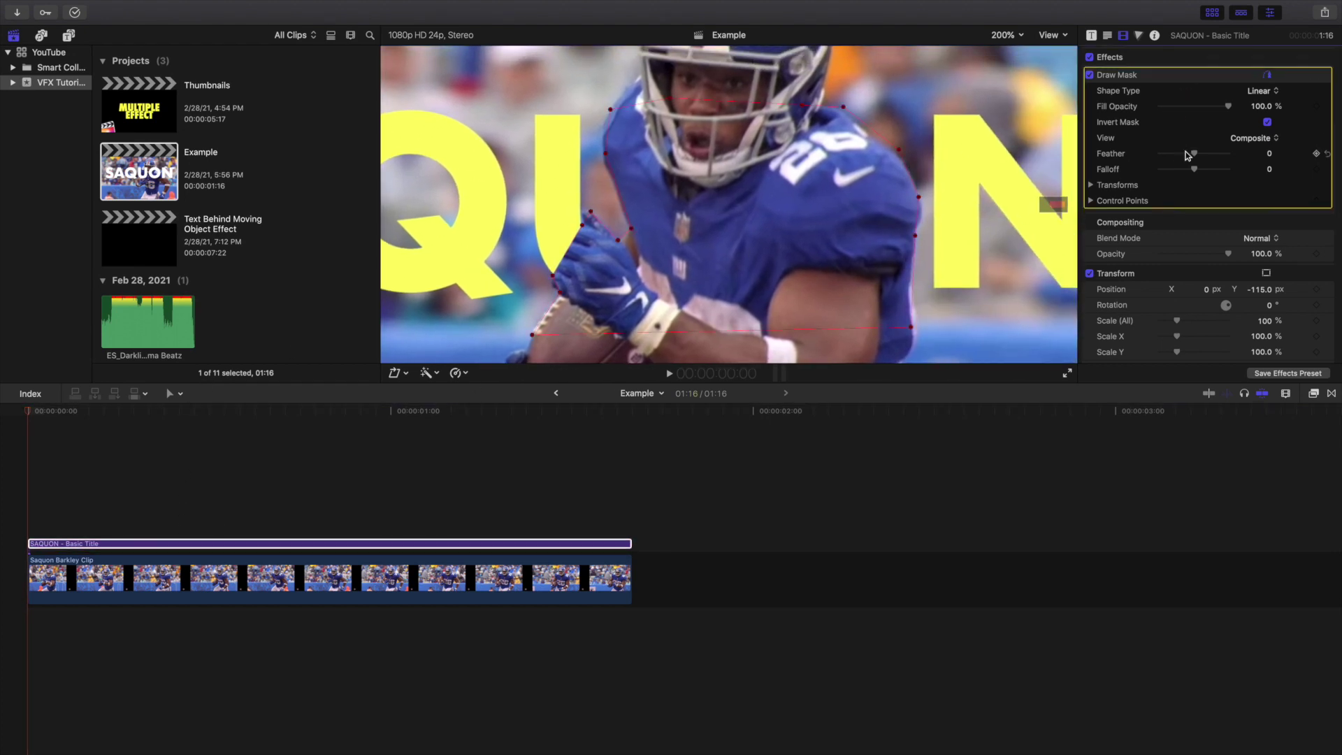
left_click(1091, 200)
left_click(1090, 200)
left_click(1318, 202)
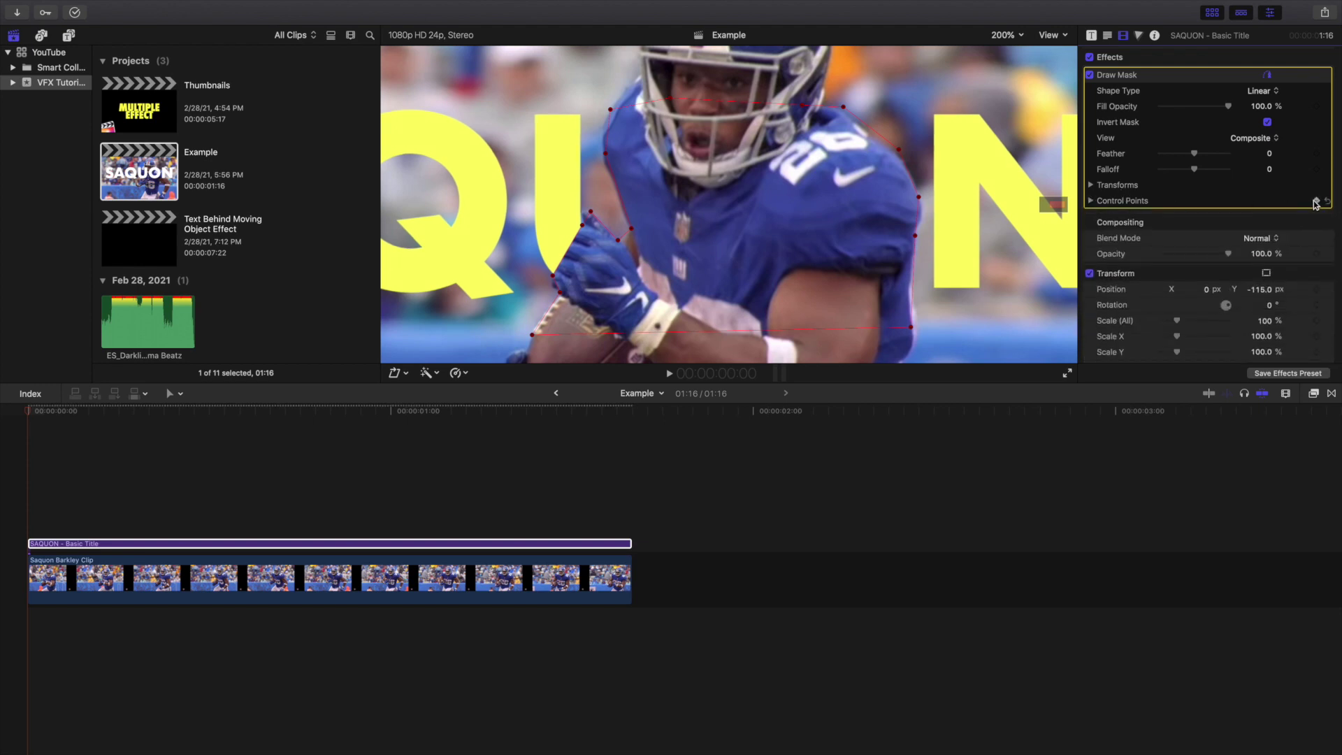
Add starting keyframes for mask position, rotation and scale, then advance one frame
left_click(1092, 185)
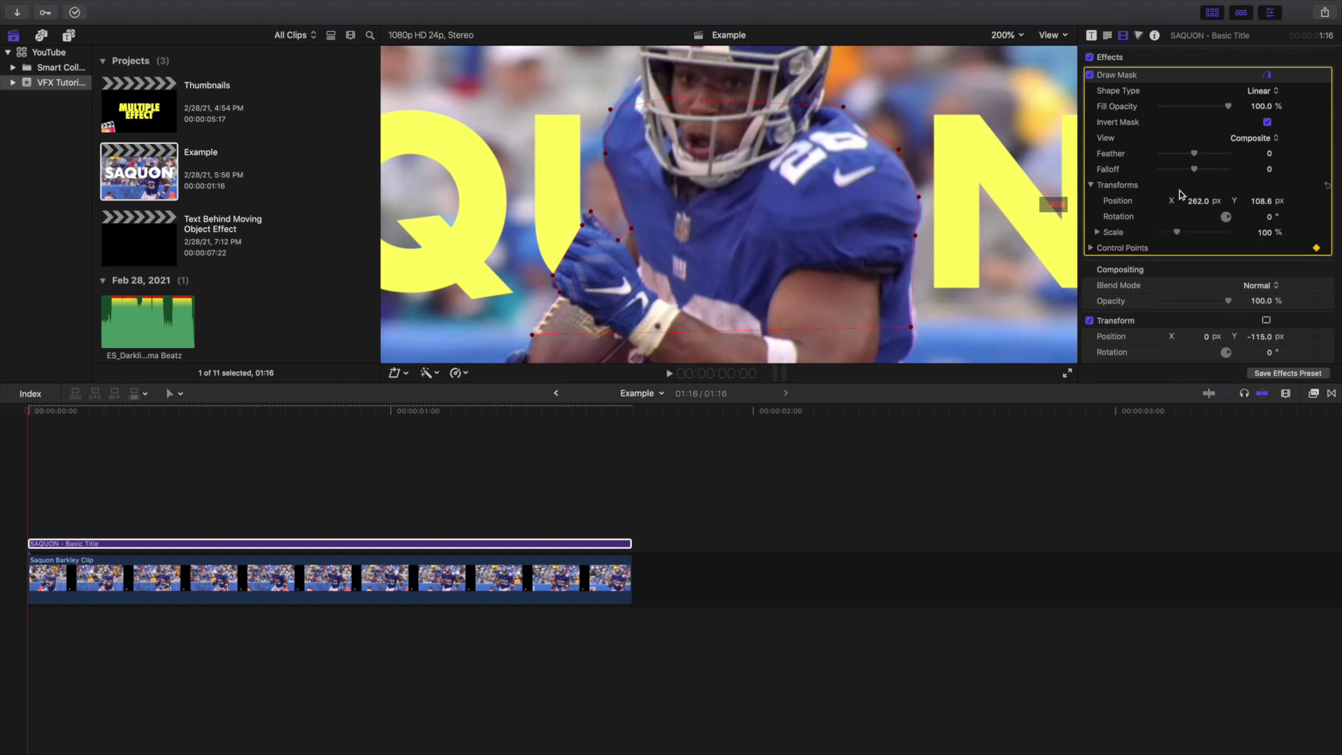
left_click(1317, 202)
left_click(1316, 217)
left_click(1317, 233)
left_click(19, 515)
left_click(56, 544)
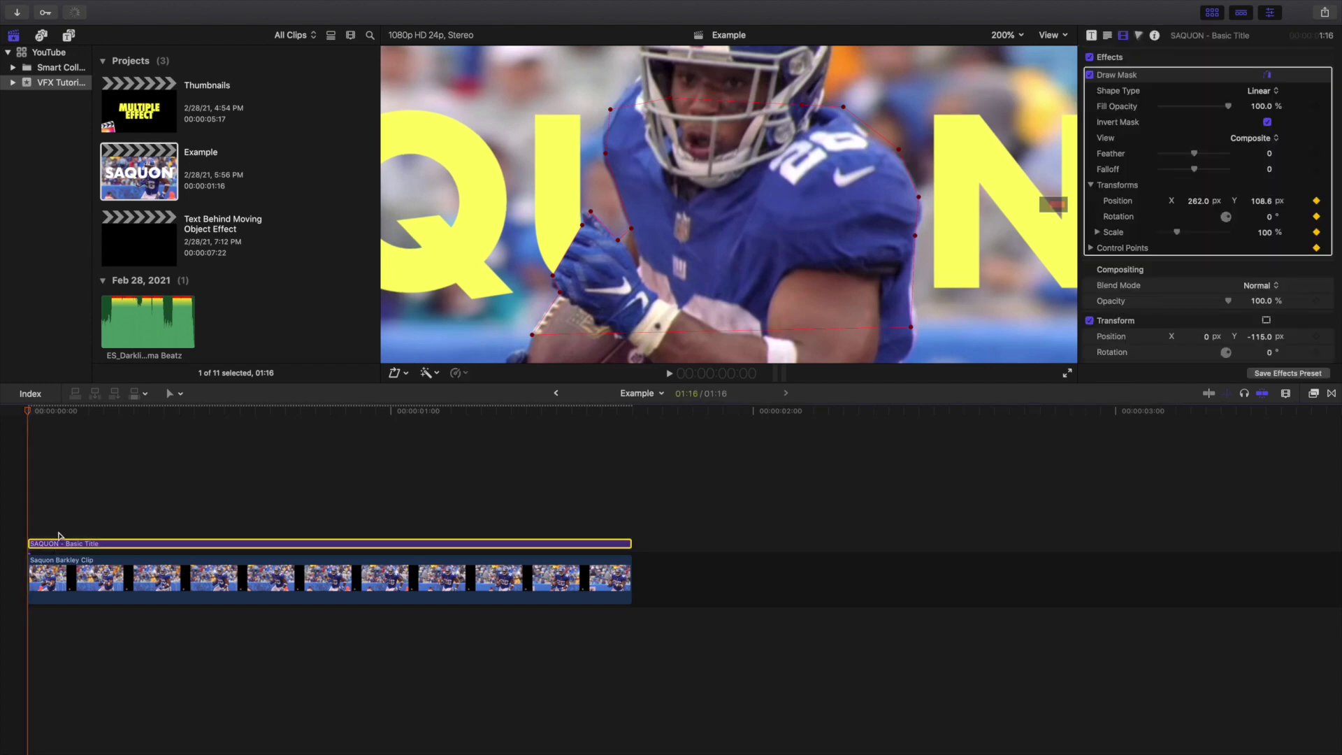
key("Right")
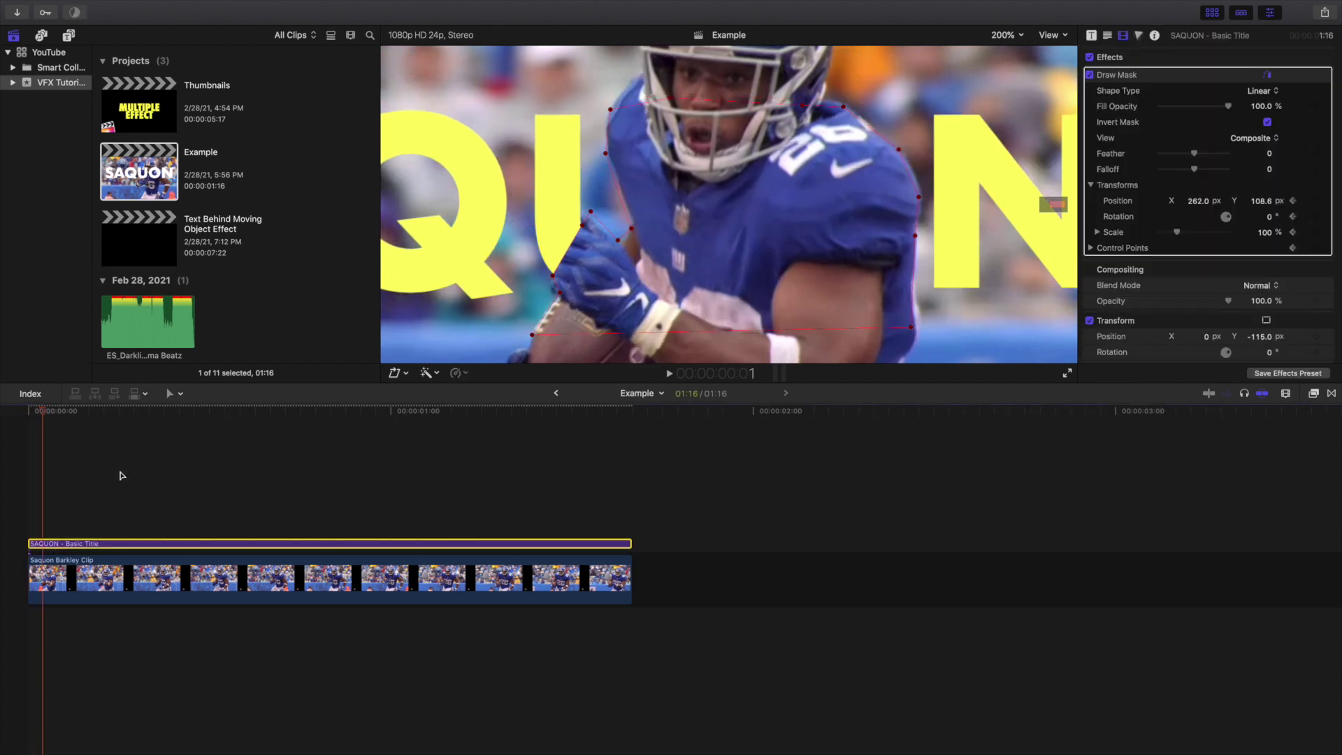
Reshape the Draw Mask points around the I, U and right edge through frame 5
left_click_drag(590, 212, 624, 243)
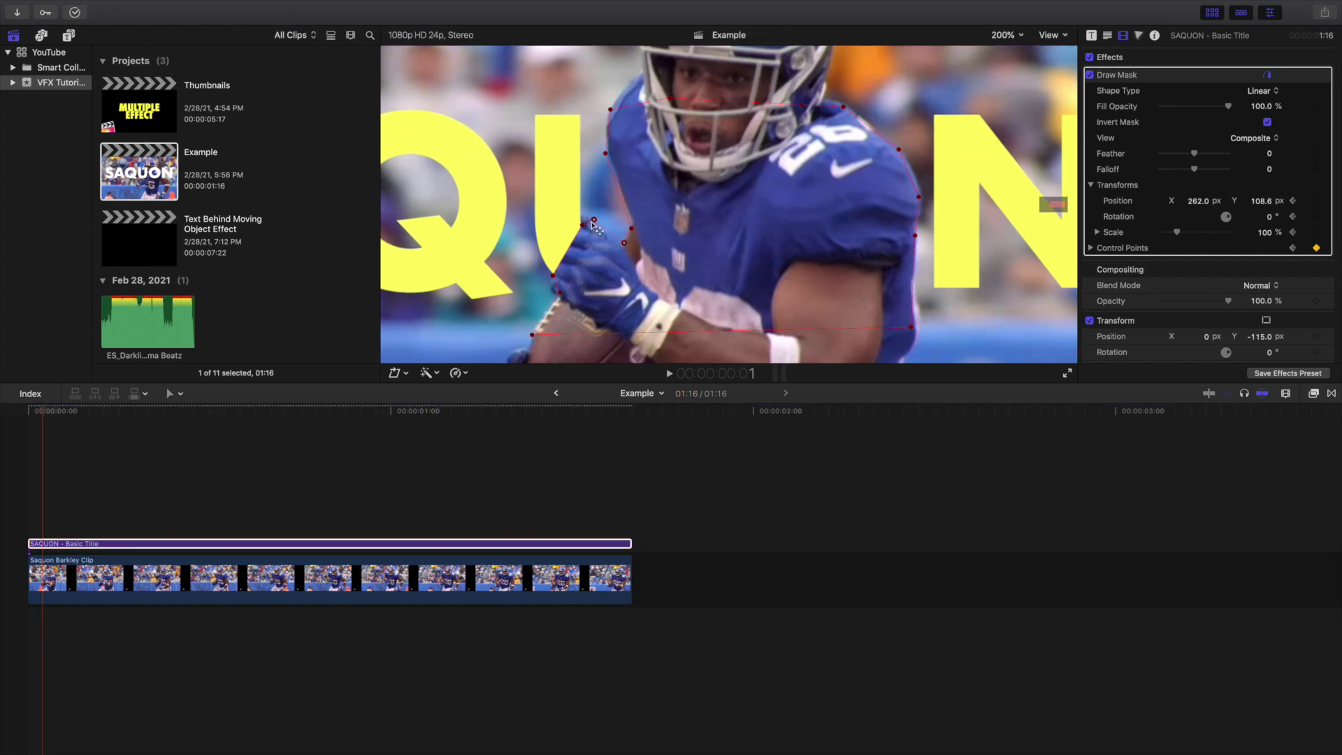
key("Right")
key("Right")
key("Right")
key("Right")
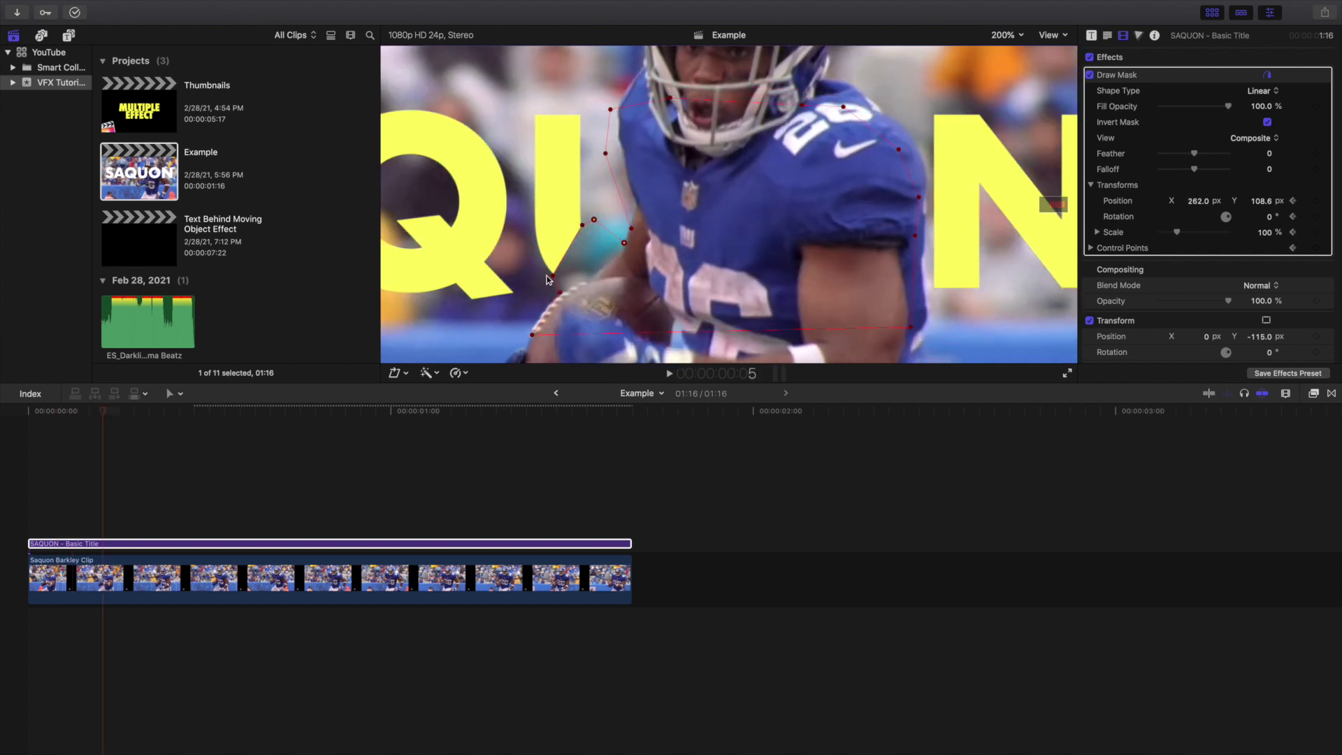
left_click_drag(553, 275, 575, 288)
left_click_drag(582, 225, 604, 269)
left_click_drag(594, 220, 619, 254)
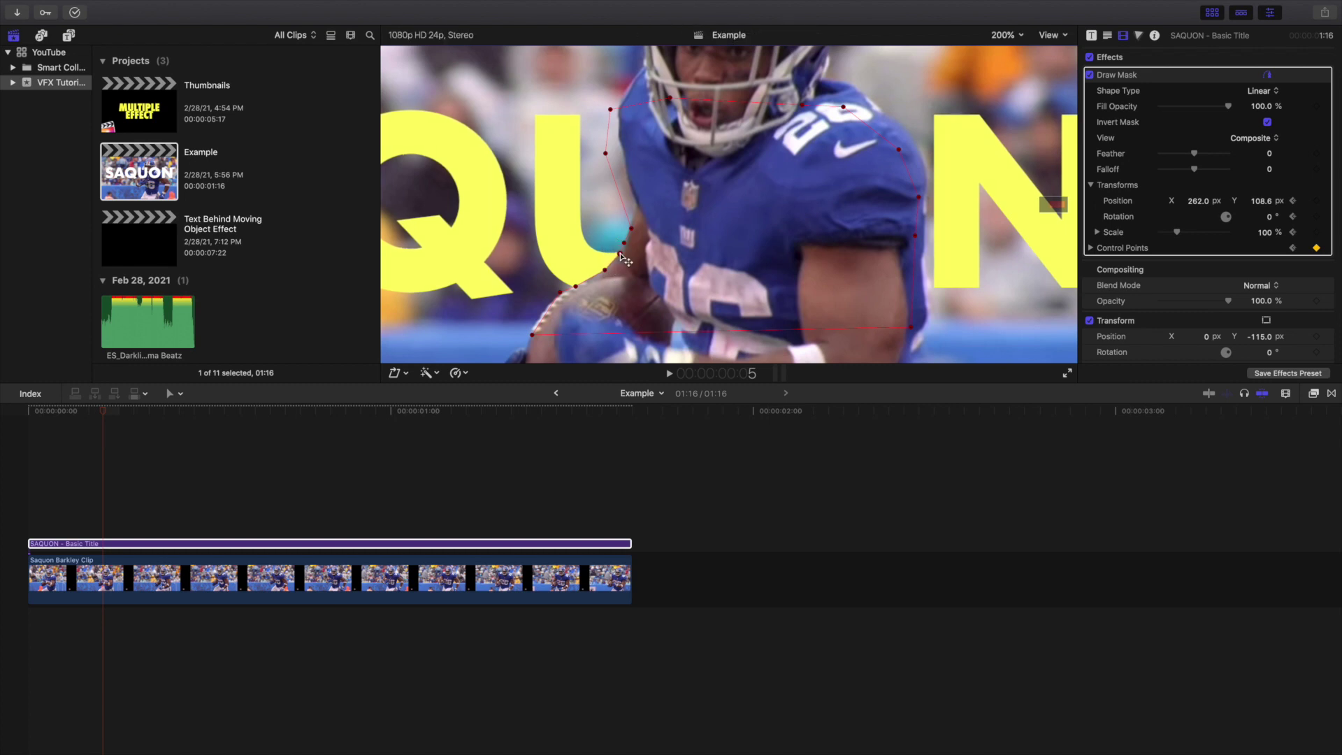
left_click_drag(904, 170, 915, 165)
left_click_drag(918, 297, 928, 297)
At frame 11, move the mask points onto the player's arm, ball and shoulder
key("Right")
key("Right")
key("Right")
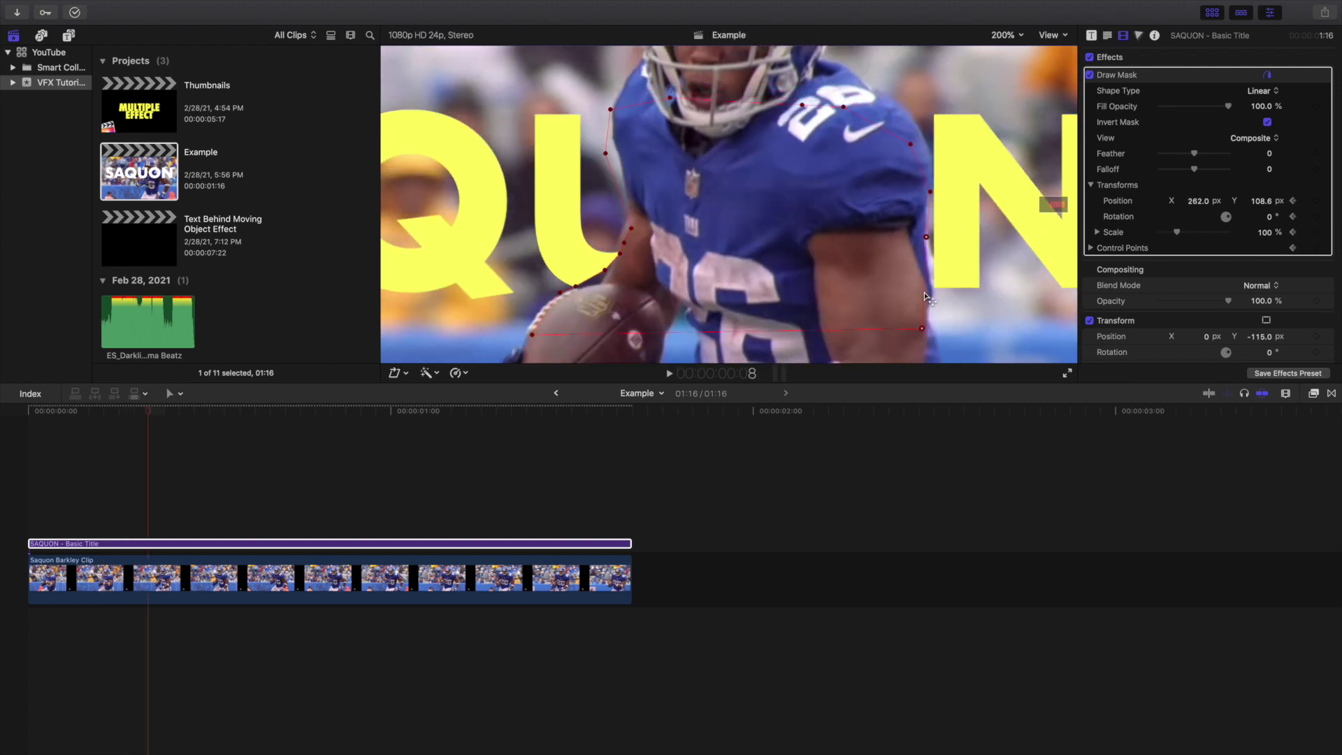
key("Right")
key("Right")
key("Right")
key("Right")
key("Right")
key("Right")
key("Right")
key("Right")
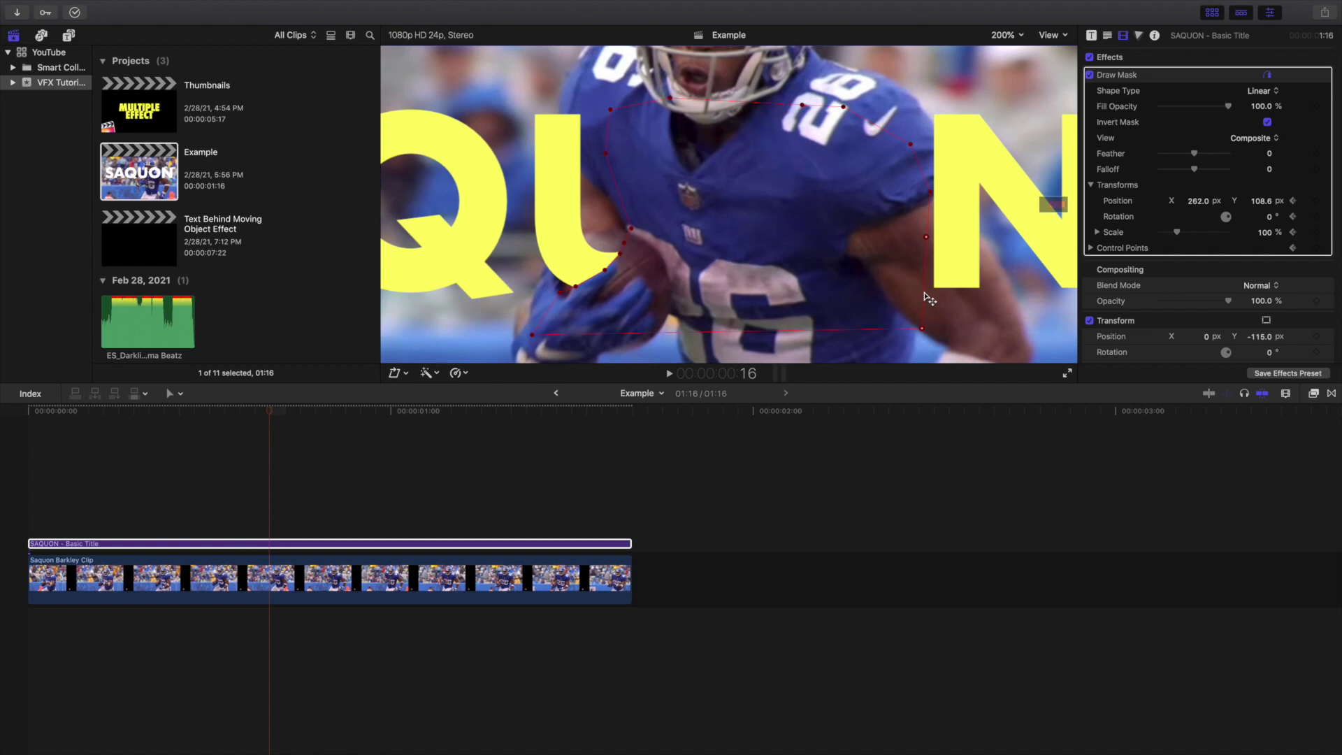
key("Left")
key("Left")
key("Left")
key("Left")
key("Left")
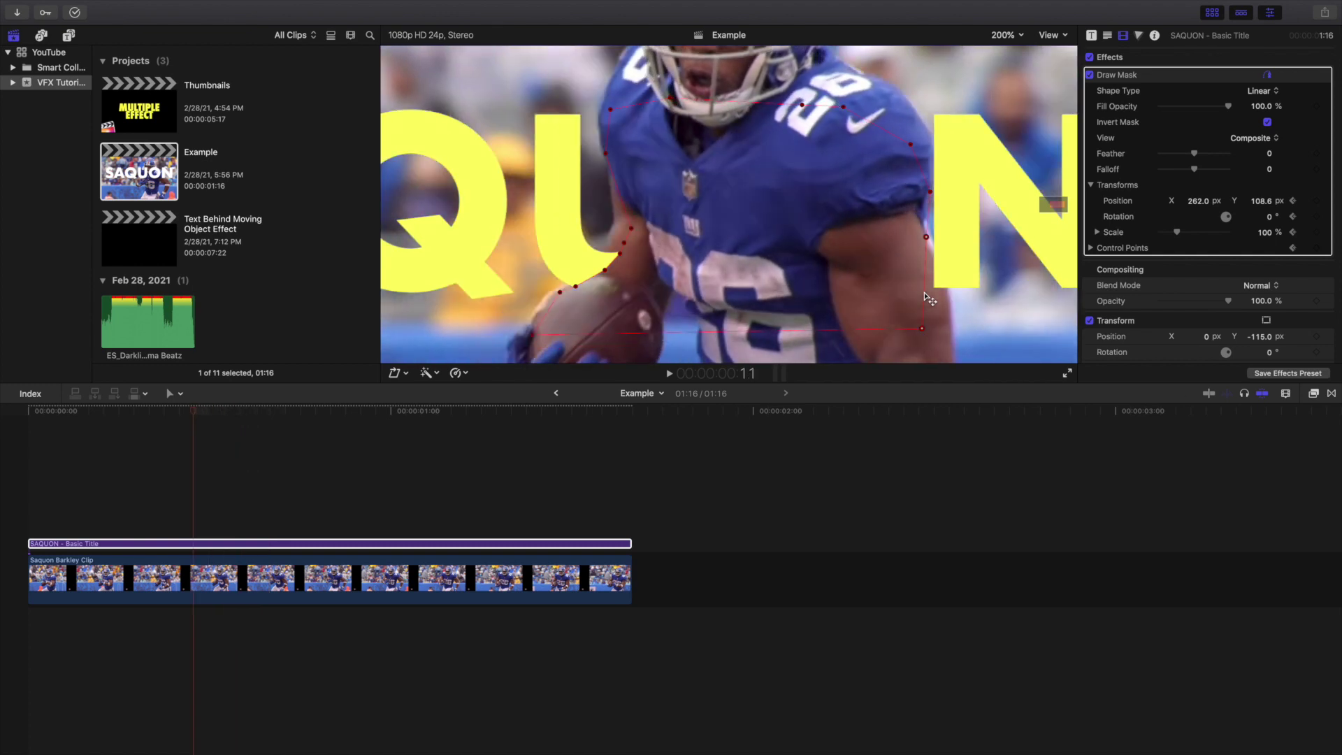
mouse_move(622, 257)
left_mouse_down()
mouse_move(607, 248)
mouse_move(590, 265)
left_mouse_up()
left_click(574, 285)
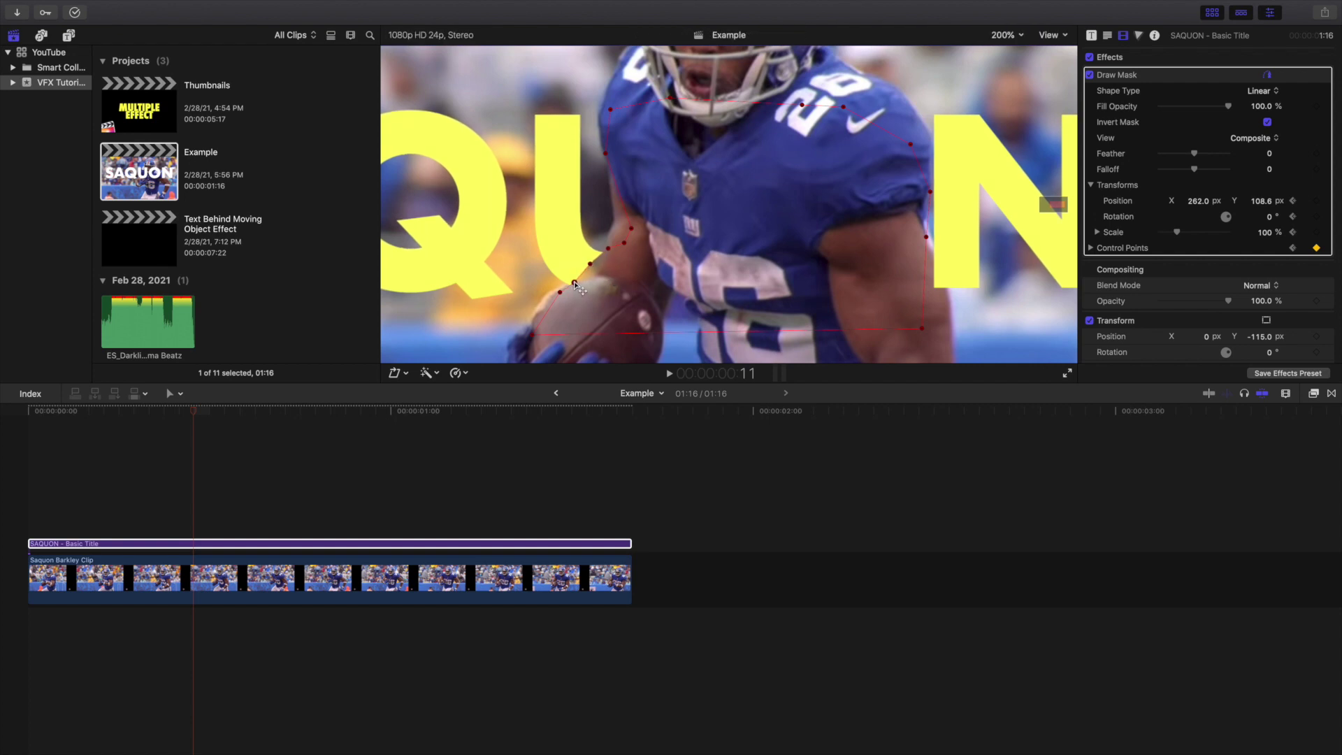
mouse_move(929, 193)
left_mouse_down()
mouse_move(932, 148)
mouse_move(914, 119)
left_mouse_up()
left_click_drag(925, 330, 950, 305)
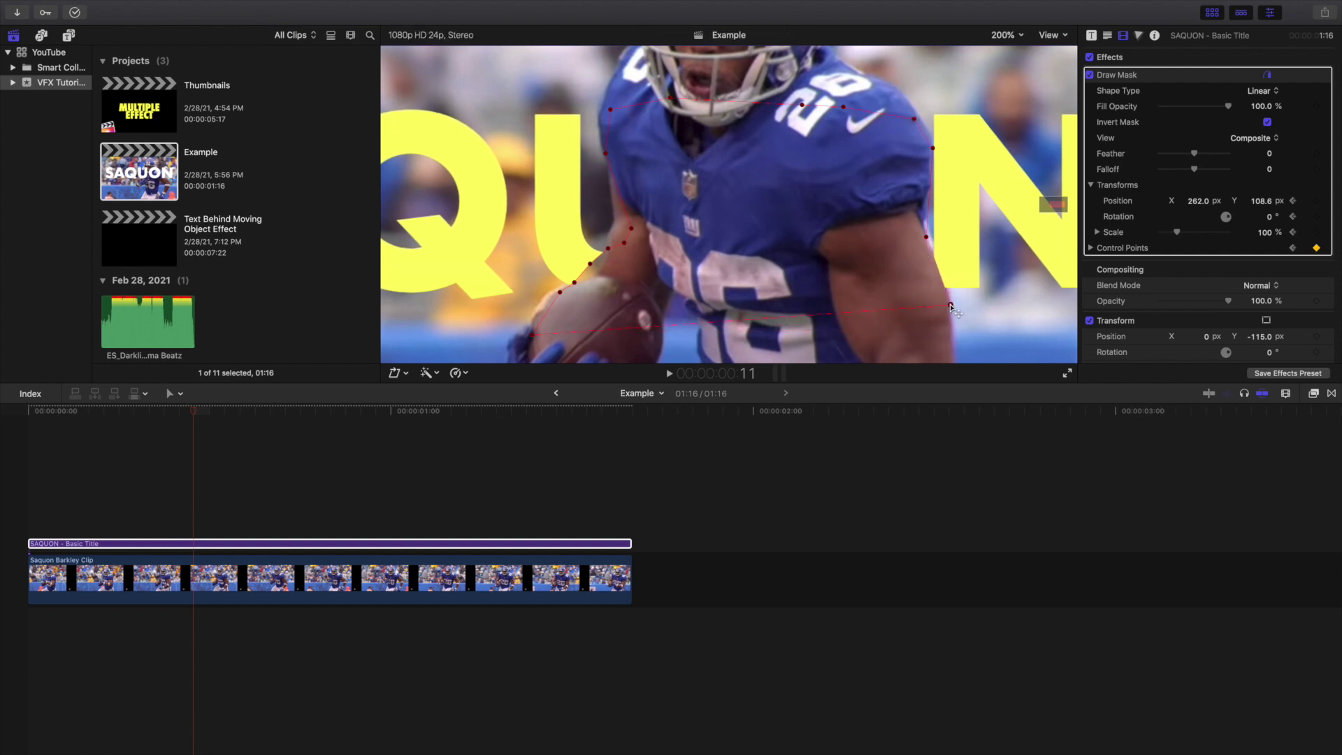
At frame 18, stretch the mask with the arm, add a point, and fit the viewer
key("Right")
key("Right")
key("Right")
key("Right")
key("Right")
key("Right")
key("Right")
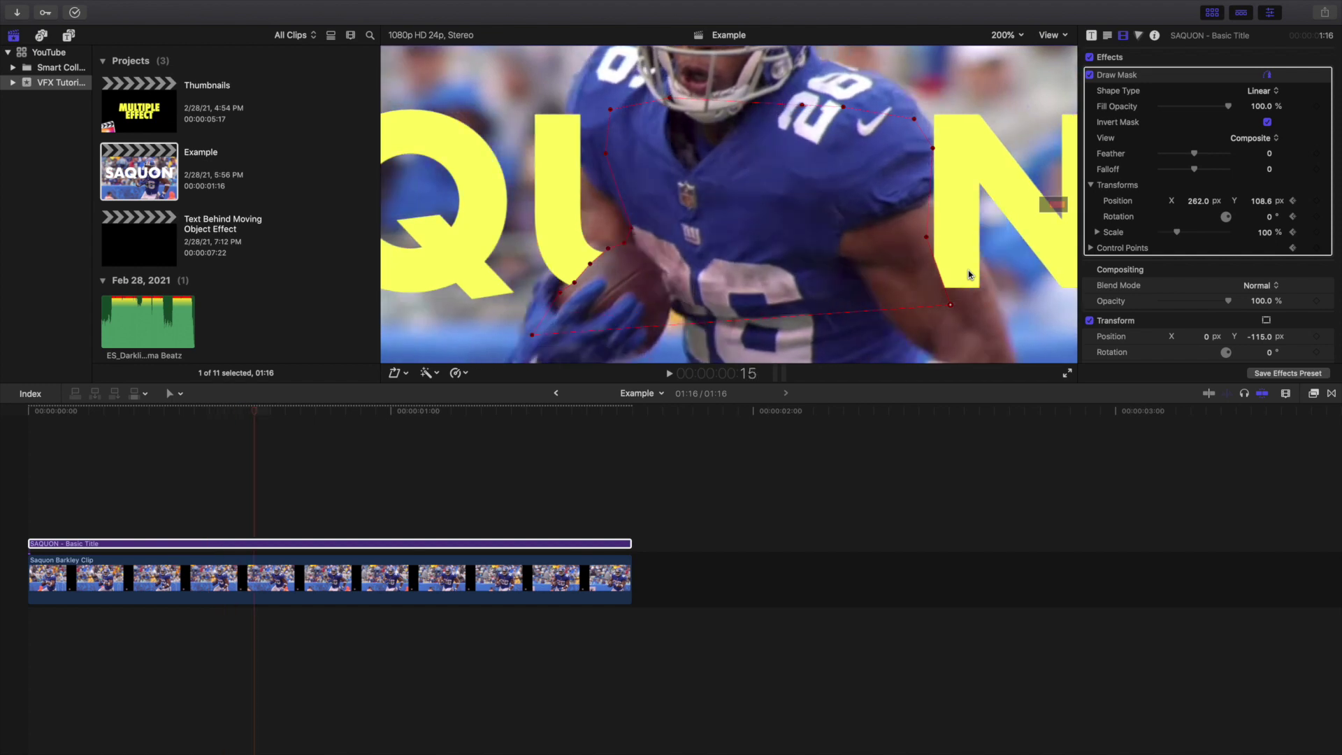
left_click_drag(929, 234, 972, 210)
mouse_move(959, 304)
left_mouse_down()
mouse_move(1013, 269)
mouse_move(1051, 294)
left_mouse_up()
left_click_drag(624, 244, 570, 217)
left_click_drag(590, 264, 531, 239)
left_click(531, 263)
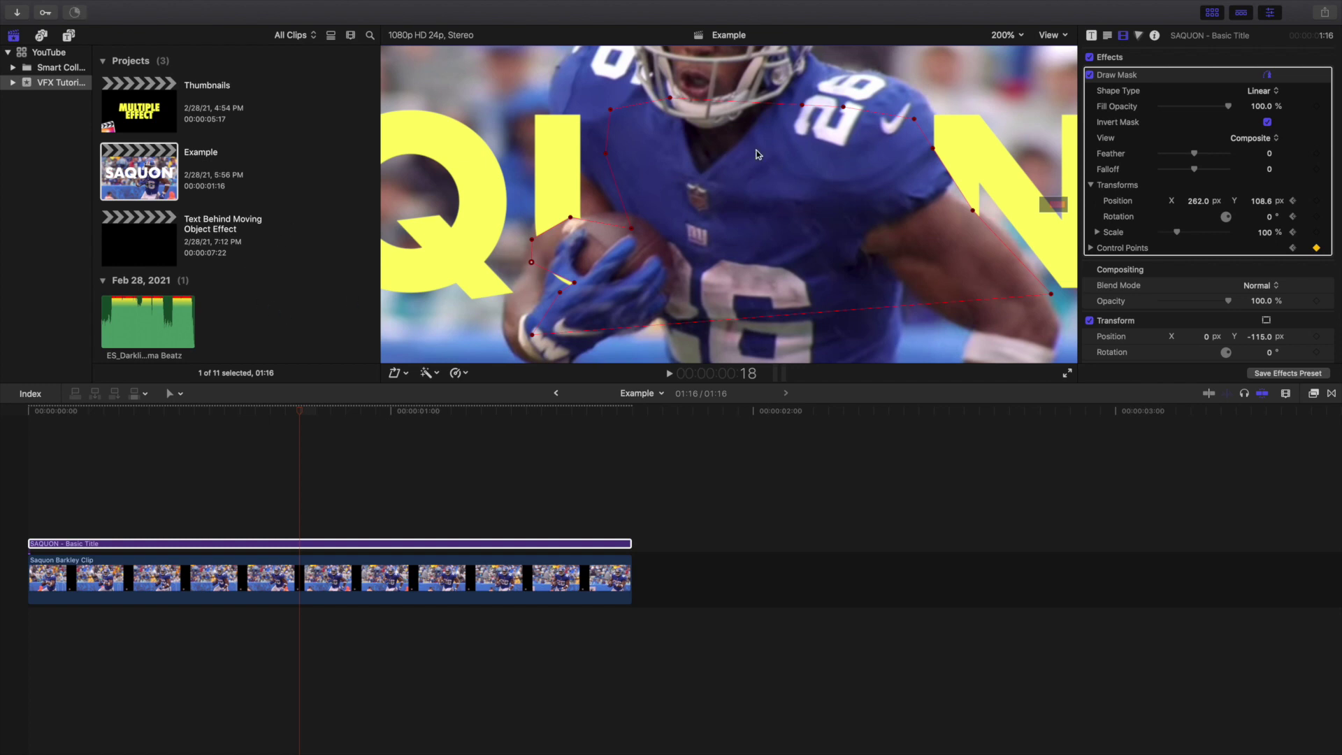
left_click(1003, 37)
left_click(1005, 51)
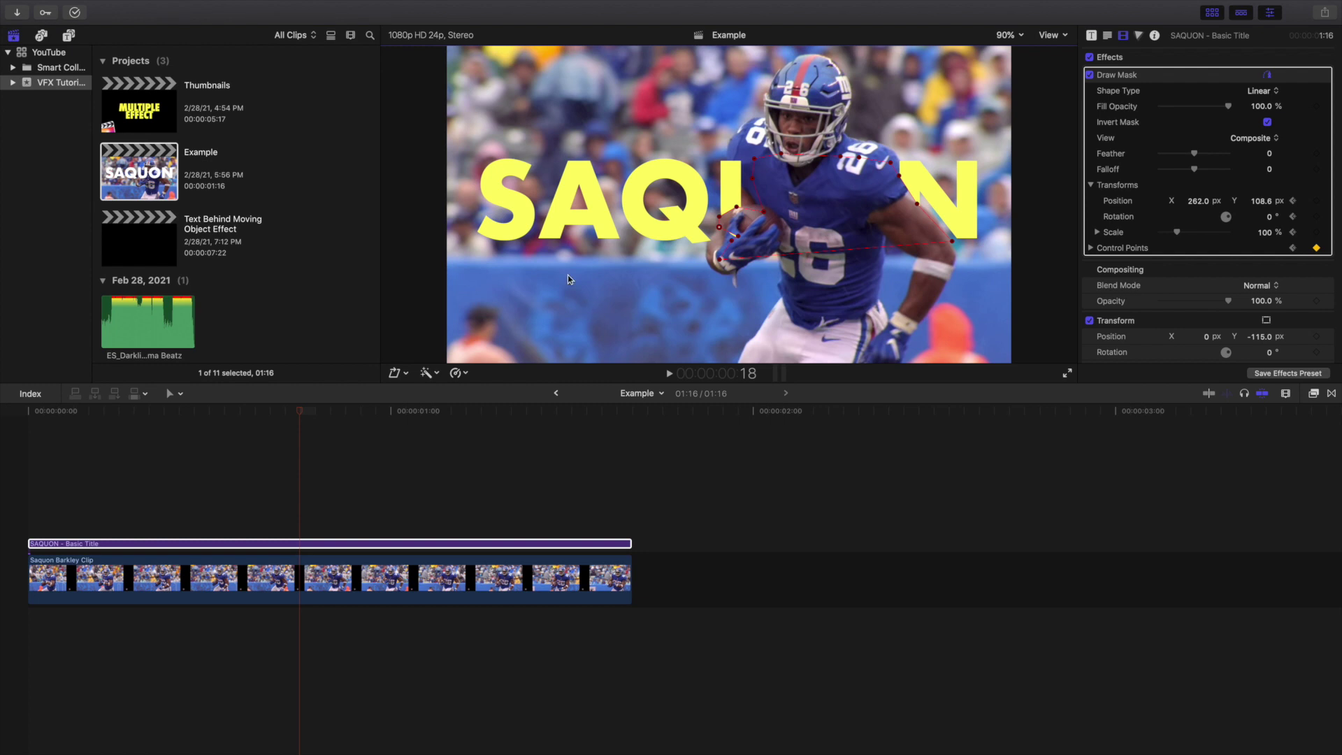
Delete the Example project and select the Text Behind Moving Object Effect project
left_click(143, 163)
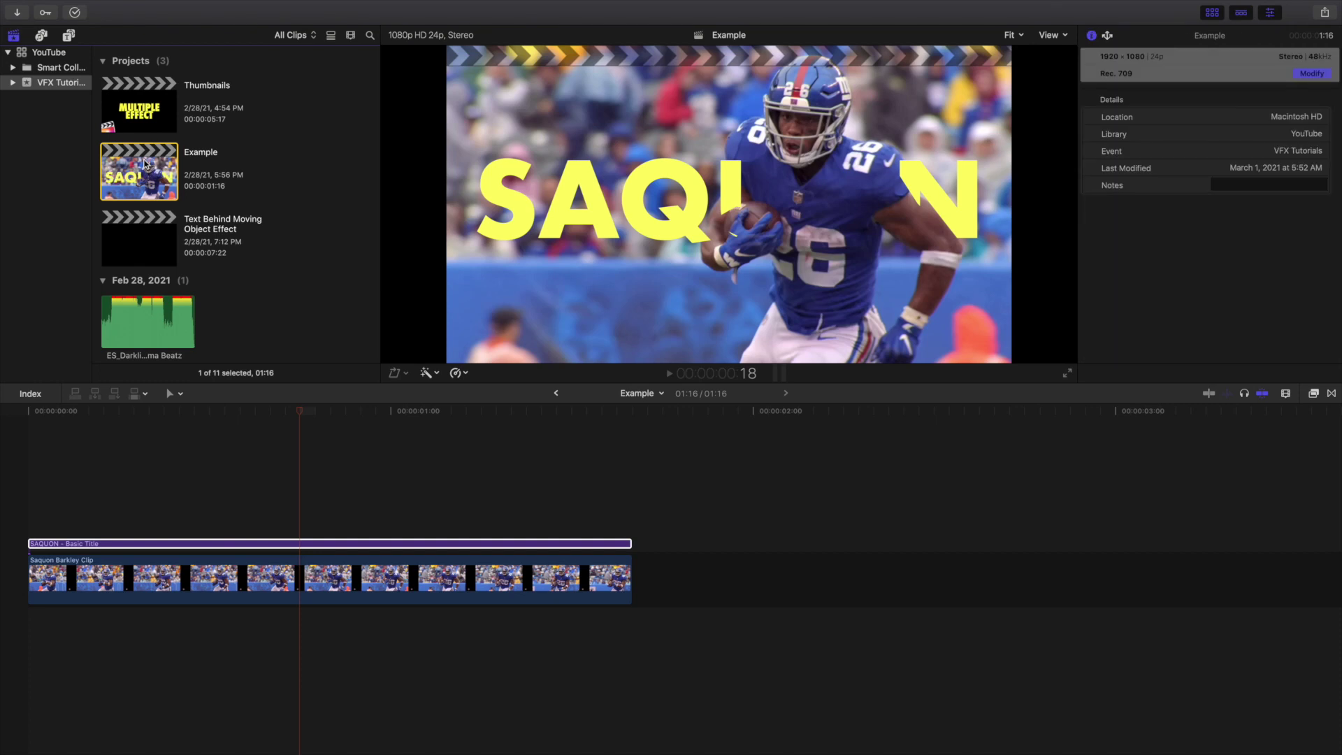
key("super+BackSpace")
left_click(146, 163)
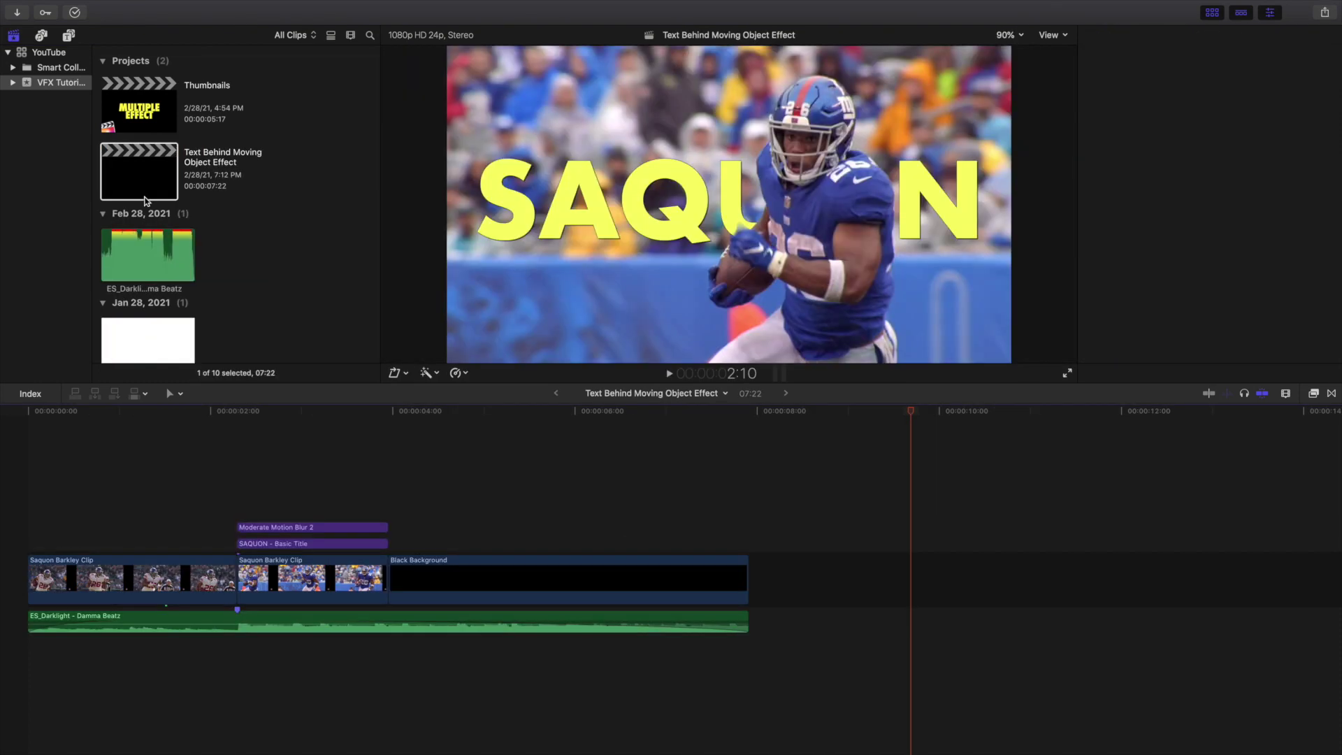
Put the playhead at the SAQUON title's start, zoom the timeline in, and select the title clip
left_click(238, 497)
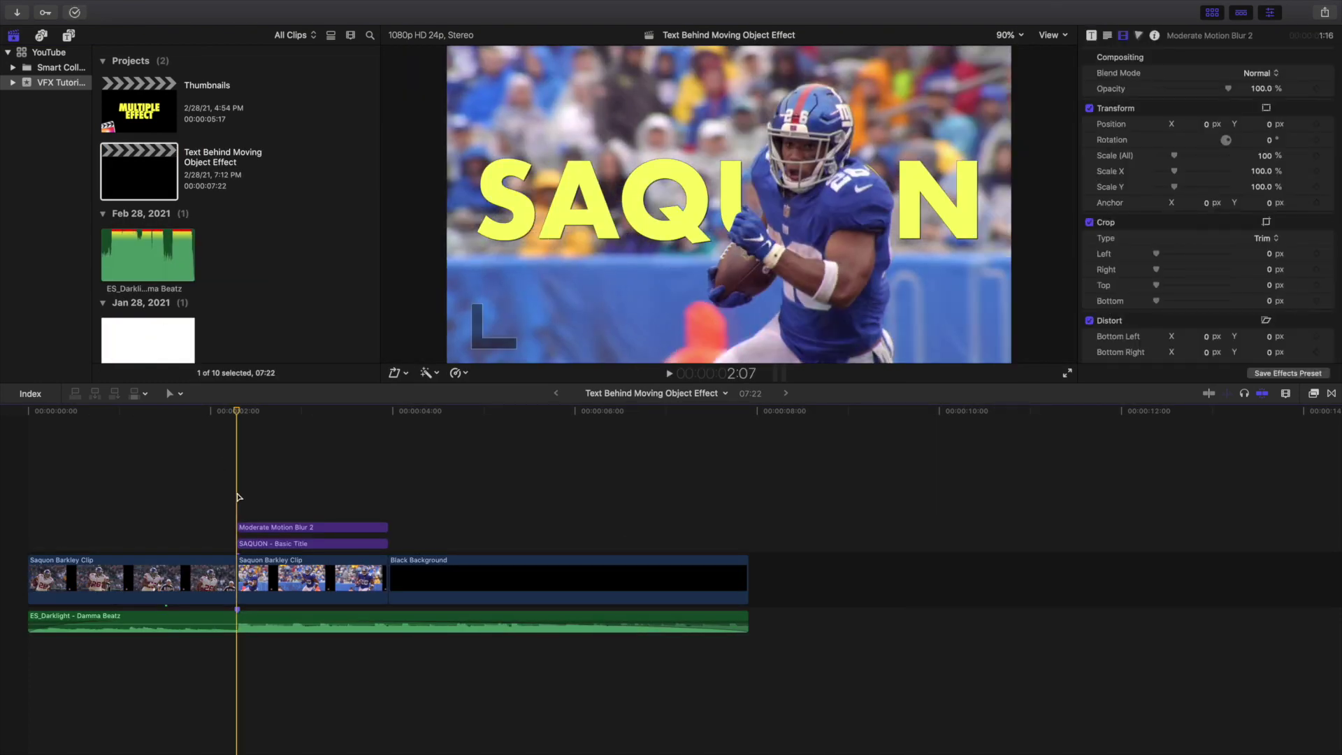
key("super+equal")
key("super+equal")
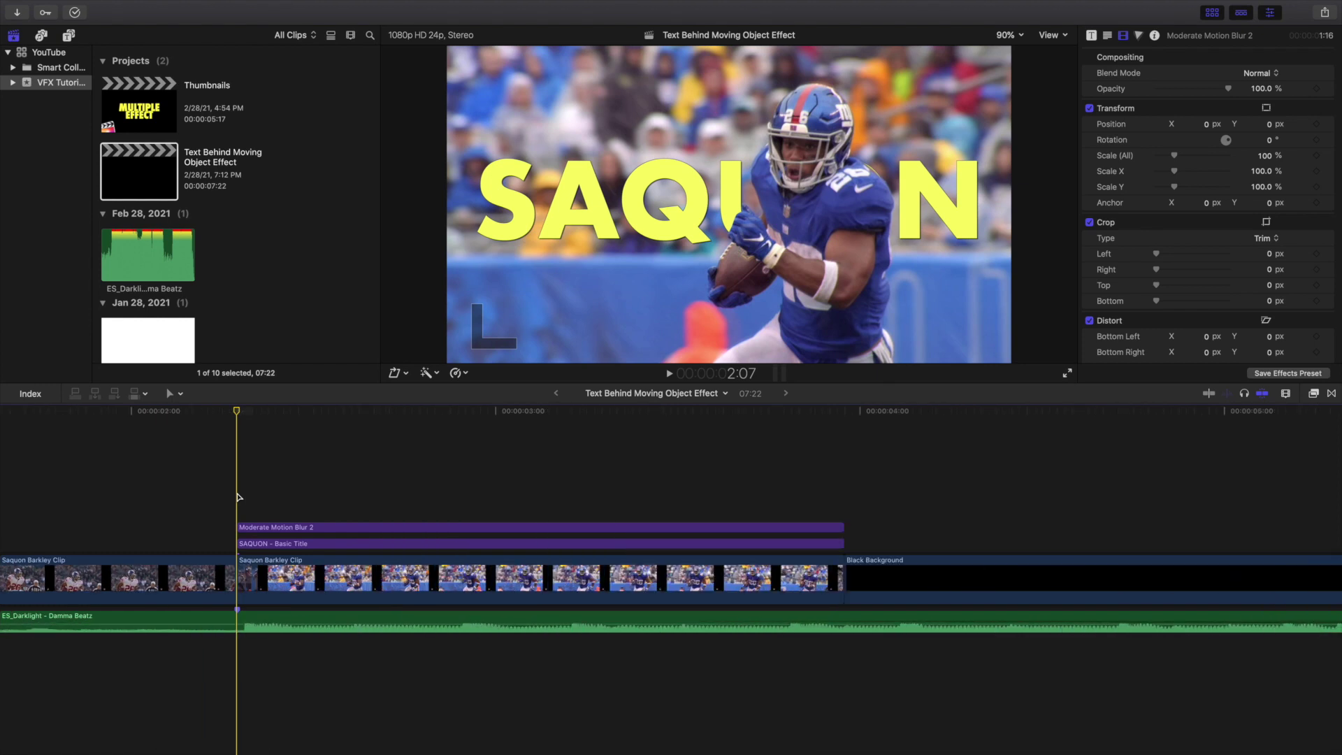
left_click(324, 579)
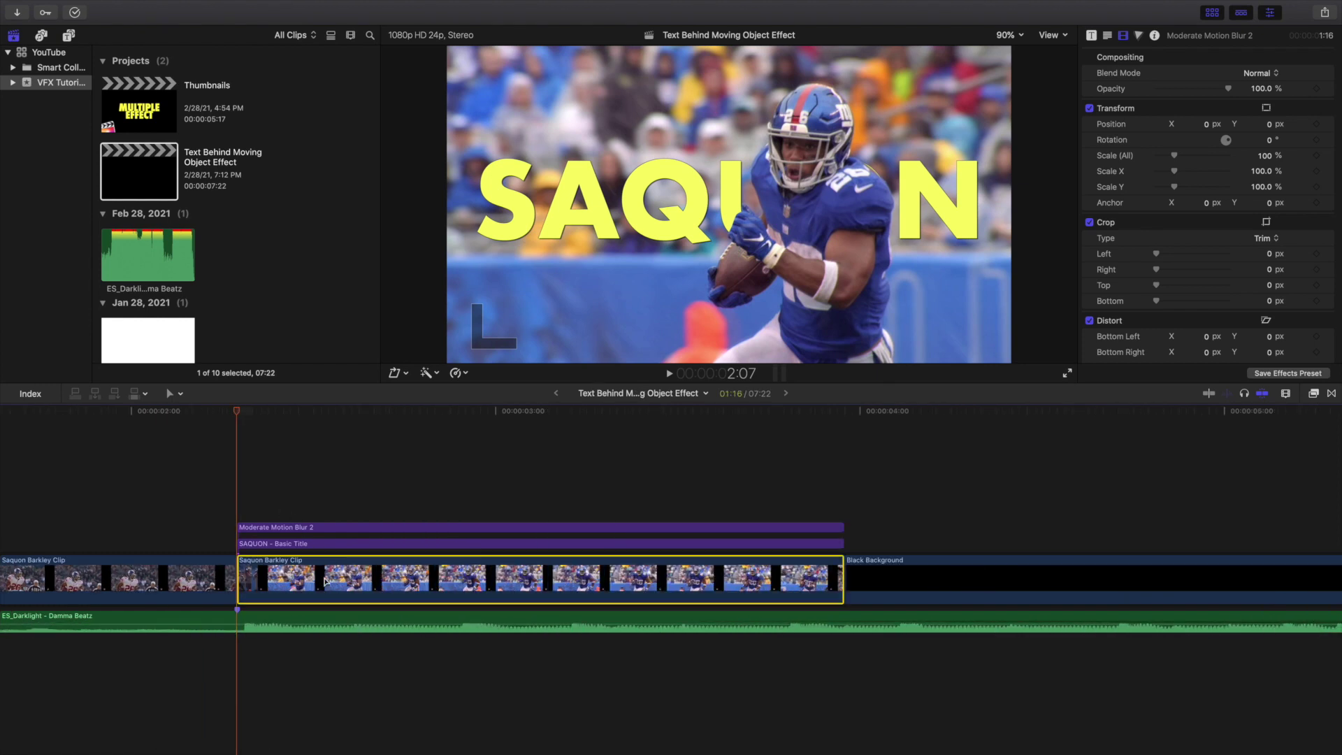
left_click(329, 544)
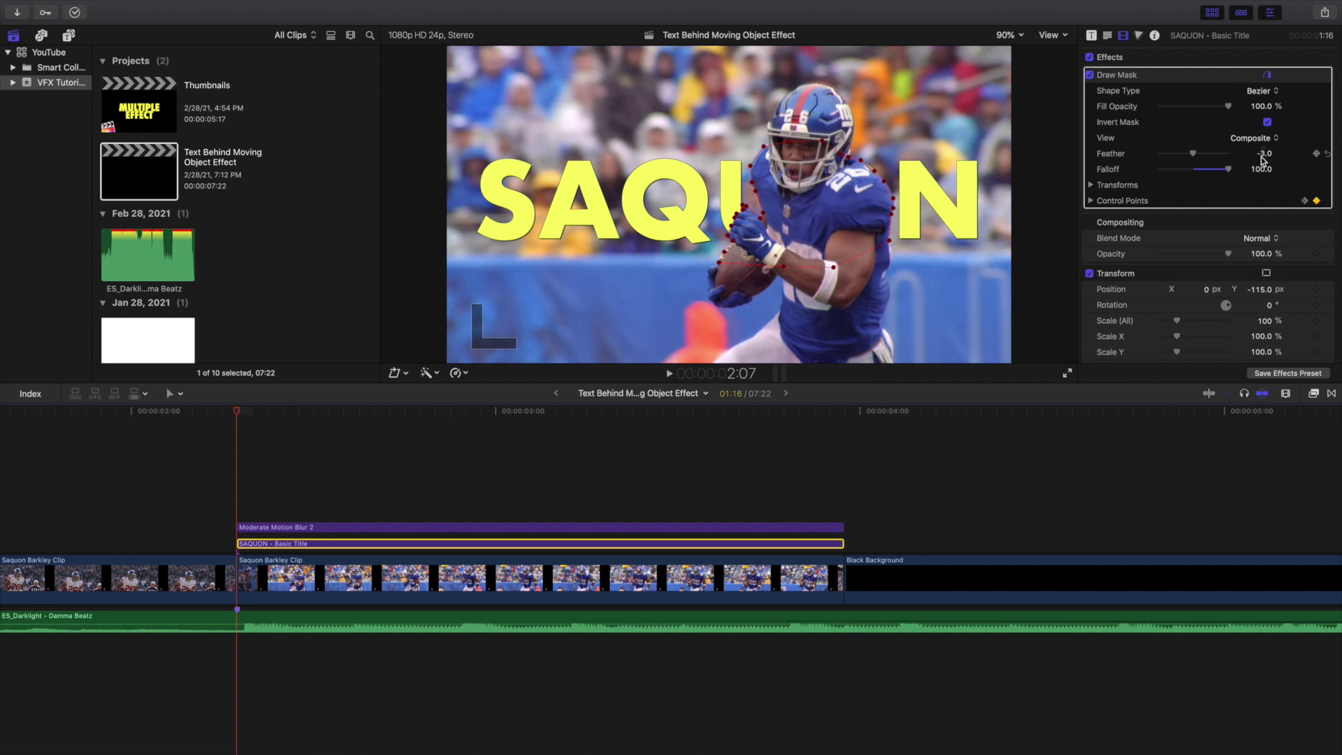
Add a Scale keyframe under the SAQUON Draw Mask's Transforms, then collapse Transforms
left_click(1091, 185)
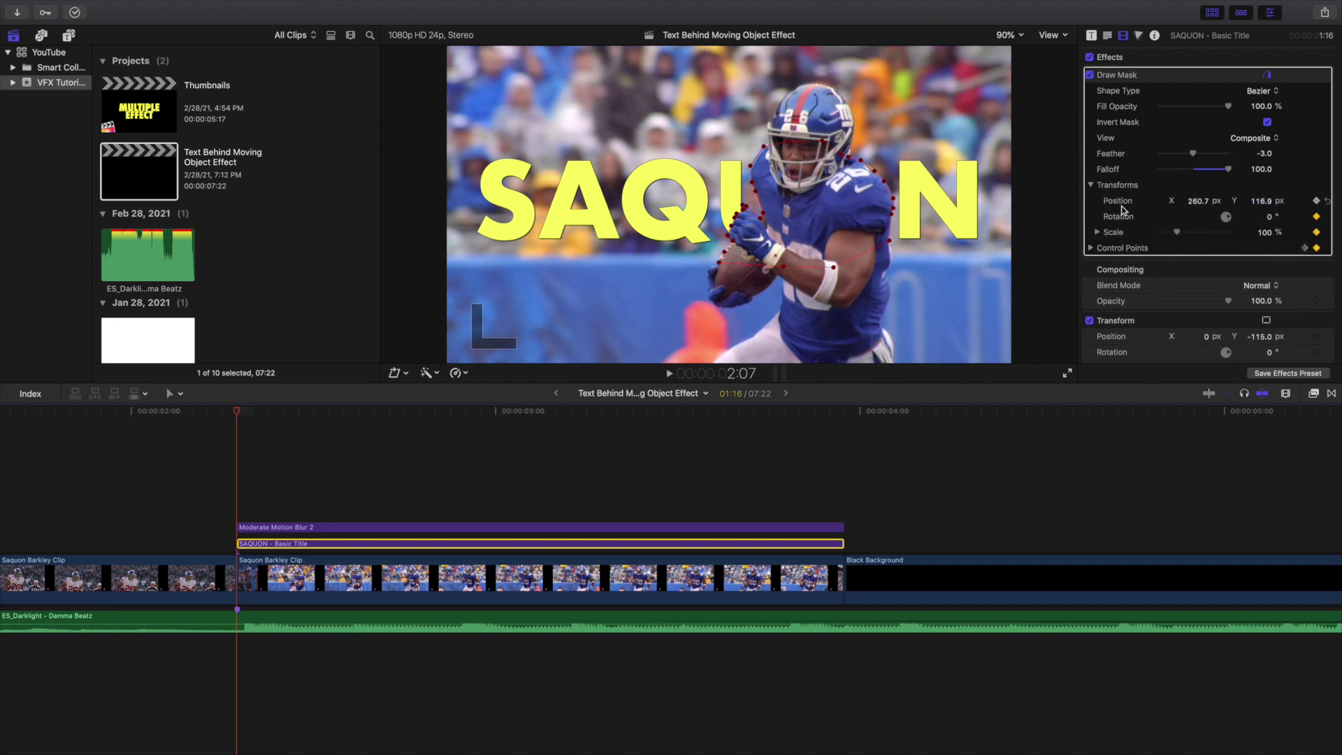
left_click(1316, 231)
left_click(1091, 185)
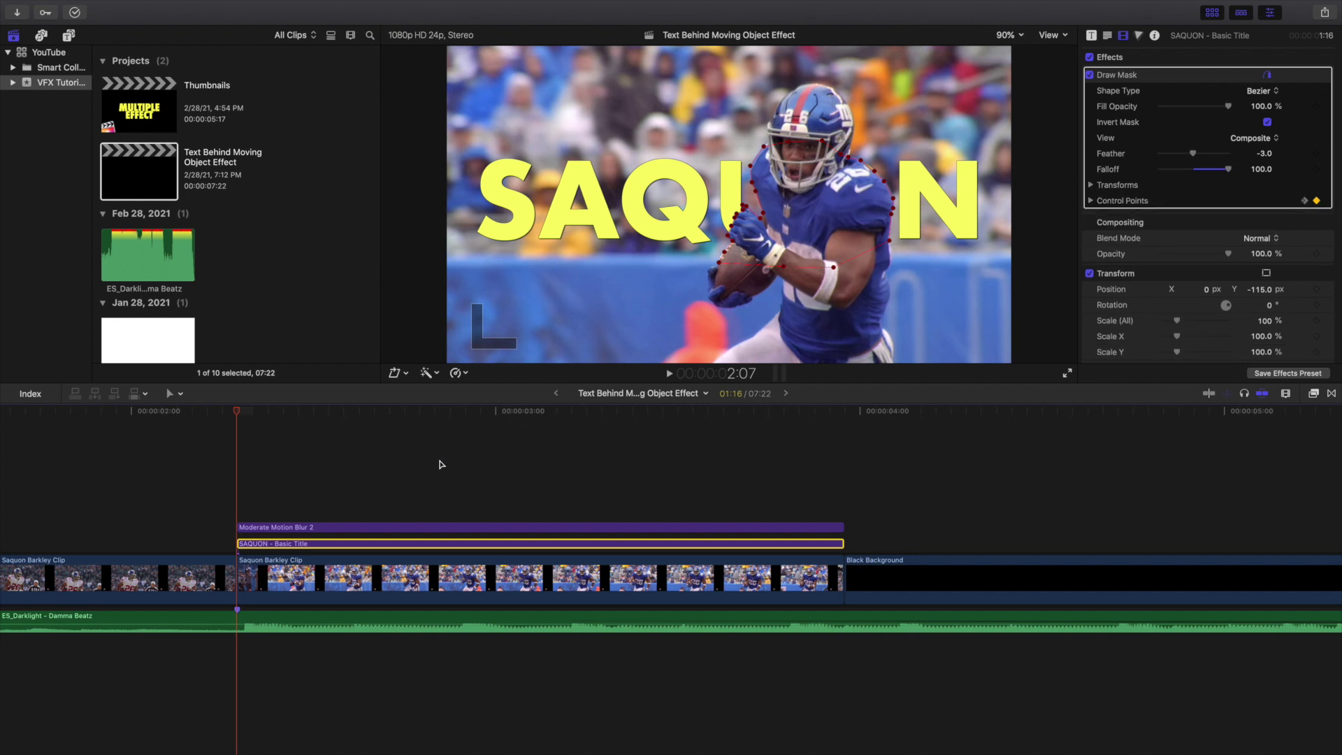
left_click(1006, 36)
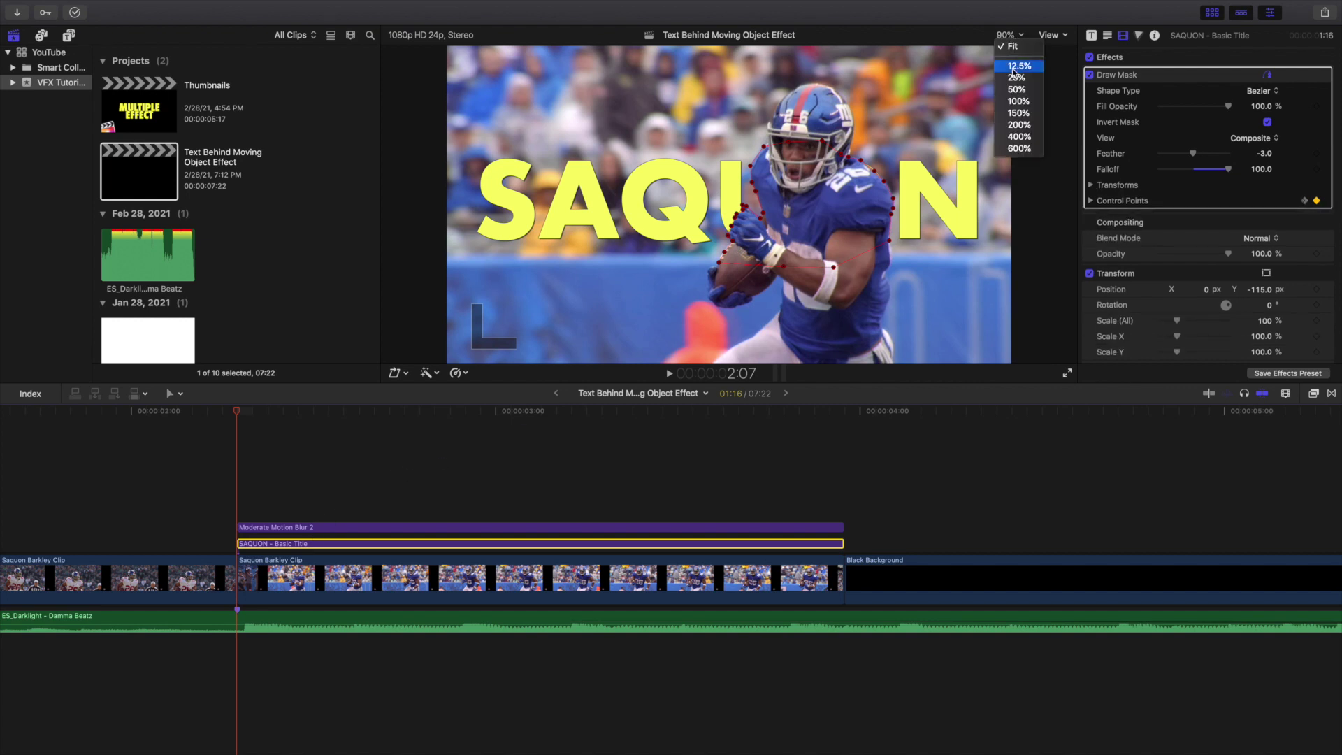
left_click(1021, 116)
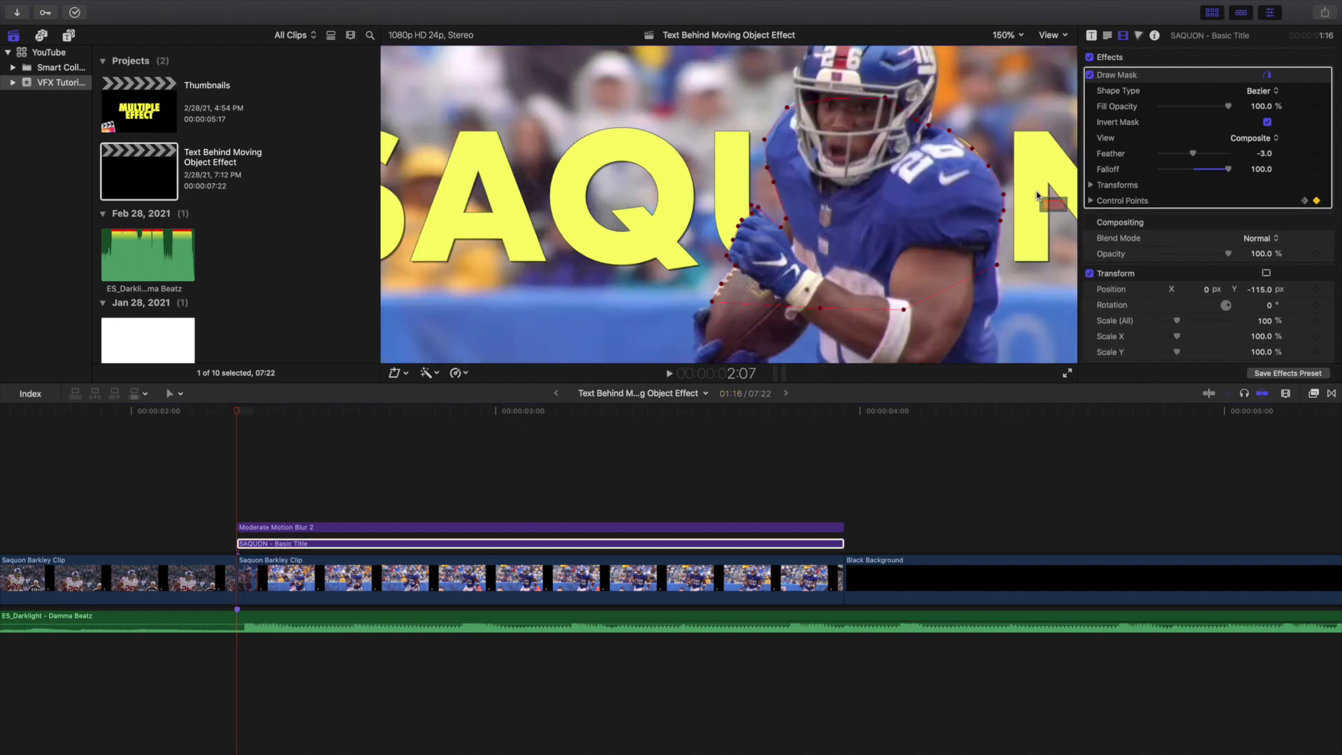
scroll(1044, 206, "right", 5)
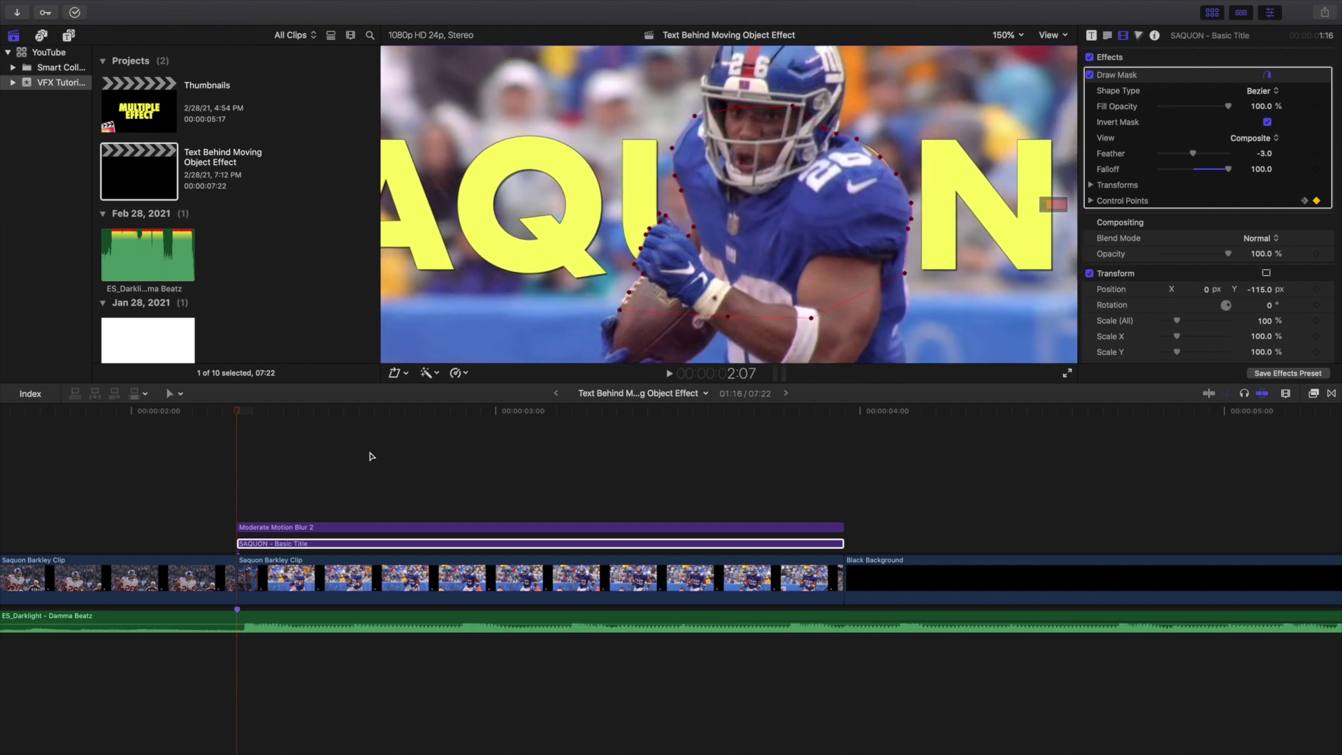
left_click(274, 545)
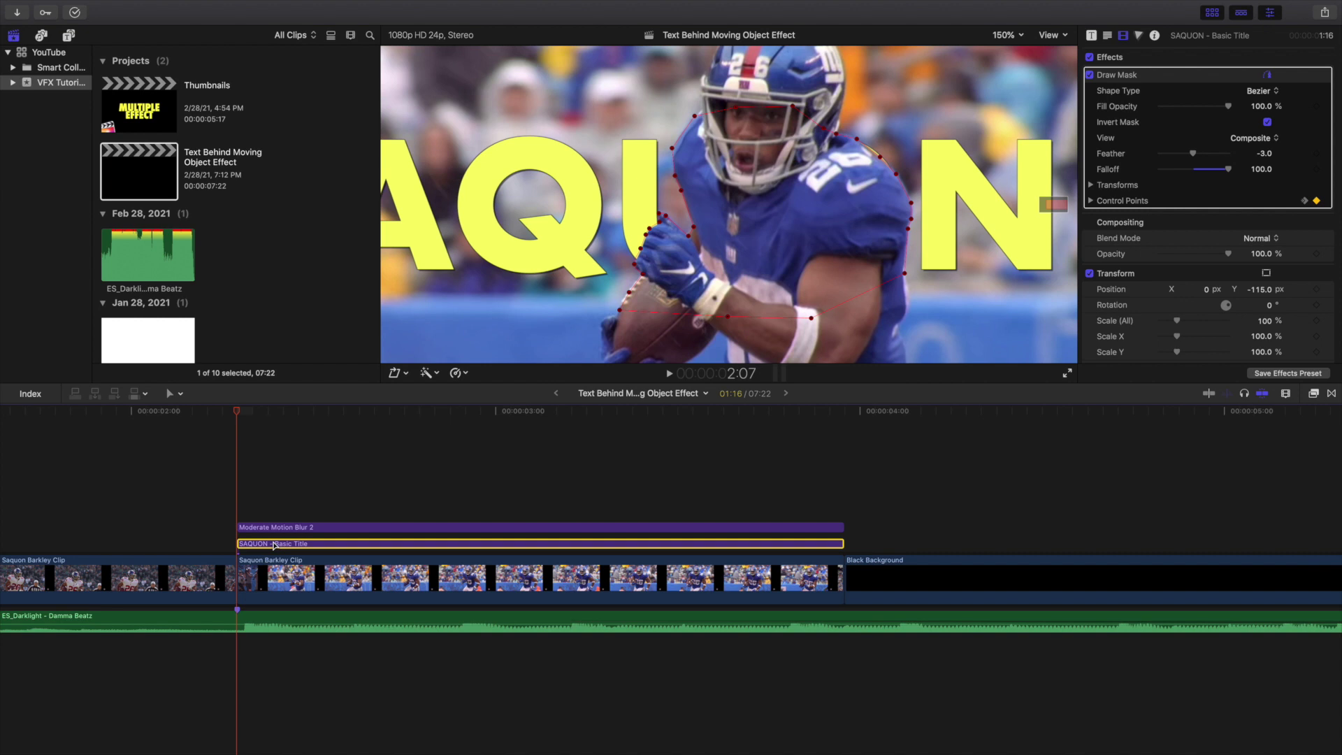
key("Right")
key("Right")
key("Right")
key("Right")
key("Right")
key("Right")
key("Right")
key("Right")
key("Right")
key("Right")
key("Right")
key("Right")
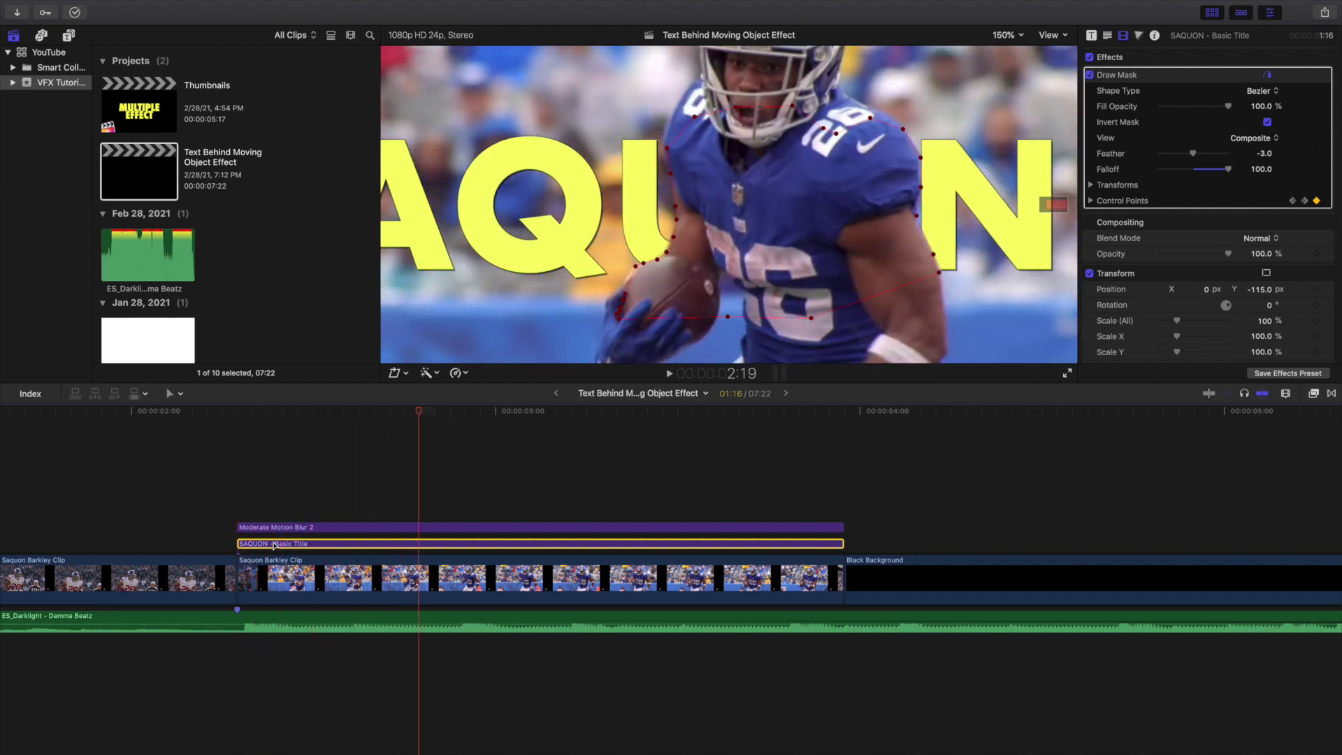
key("Right")
key("Right")
key("Right")
key("Right")
key("Right")
key("Right")
key("Right")
key("Right")
key("Right")
key("Right")
key("Right")
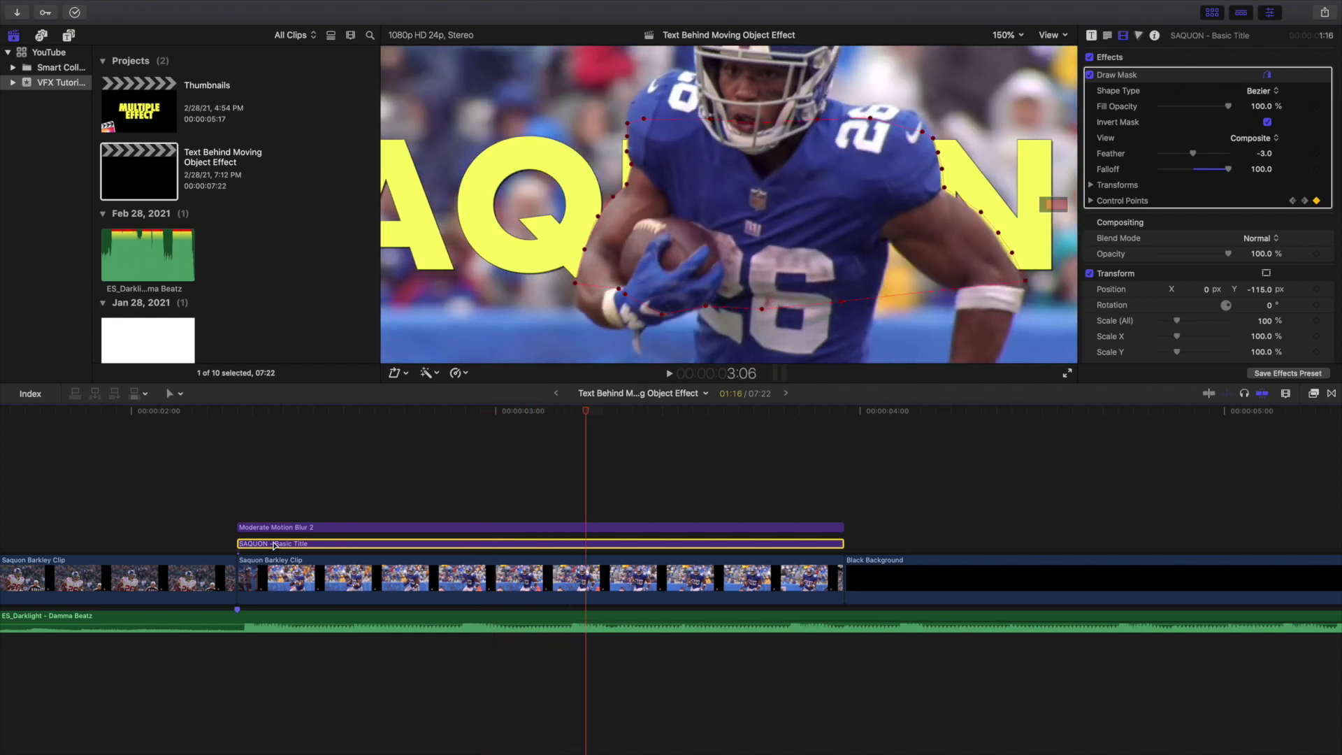
key("Right")
key("Right")
key("Right")
key("Right")
key("Right")
key("Right")
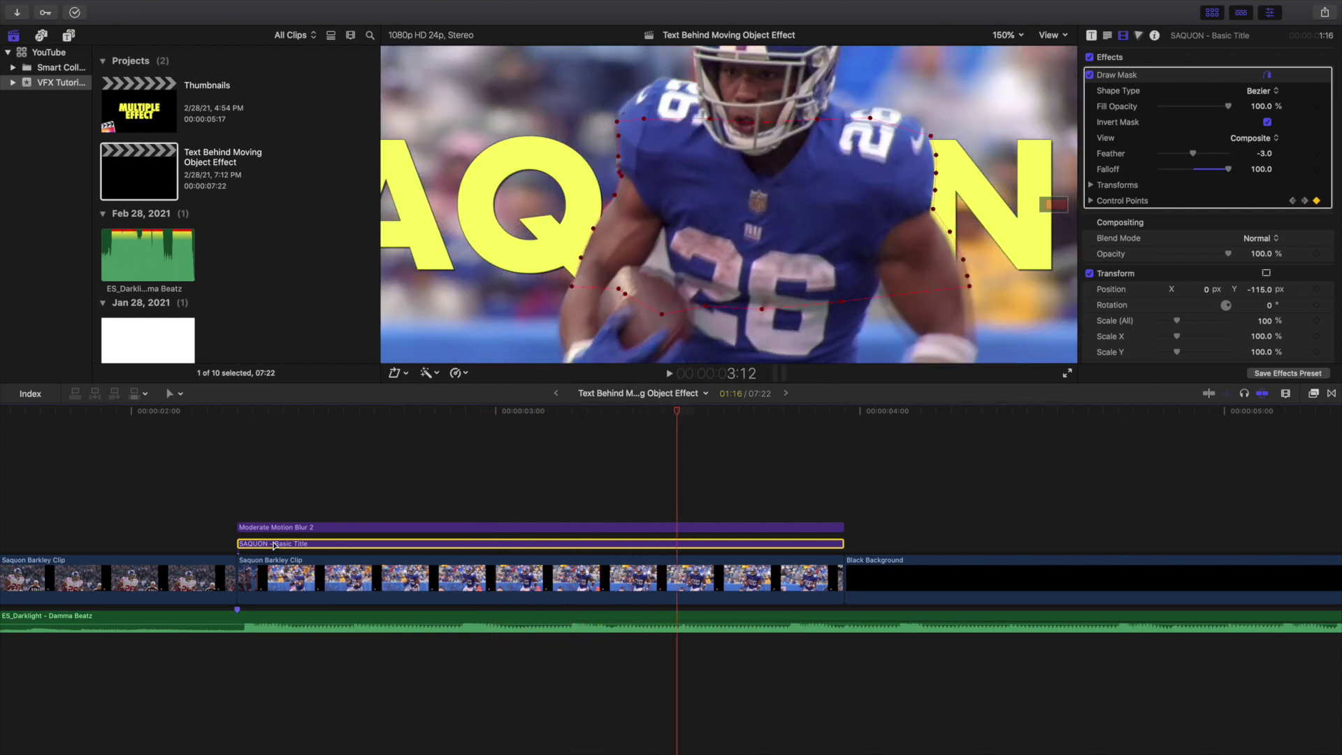
key("Right")
key("Right")
key("Right")
key("Right")
key("Right")
key("Right")
key("Right")
key("Right")
key("Right")
key("Right")
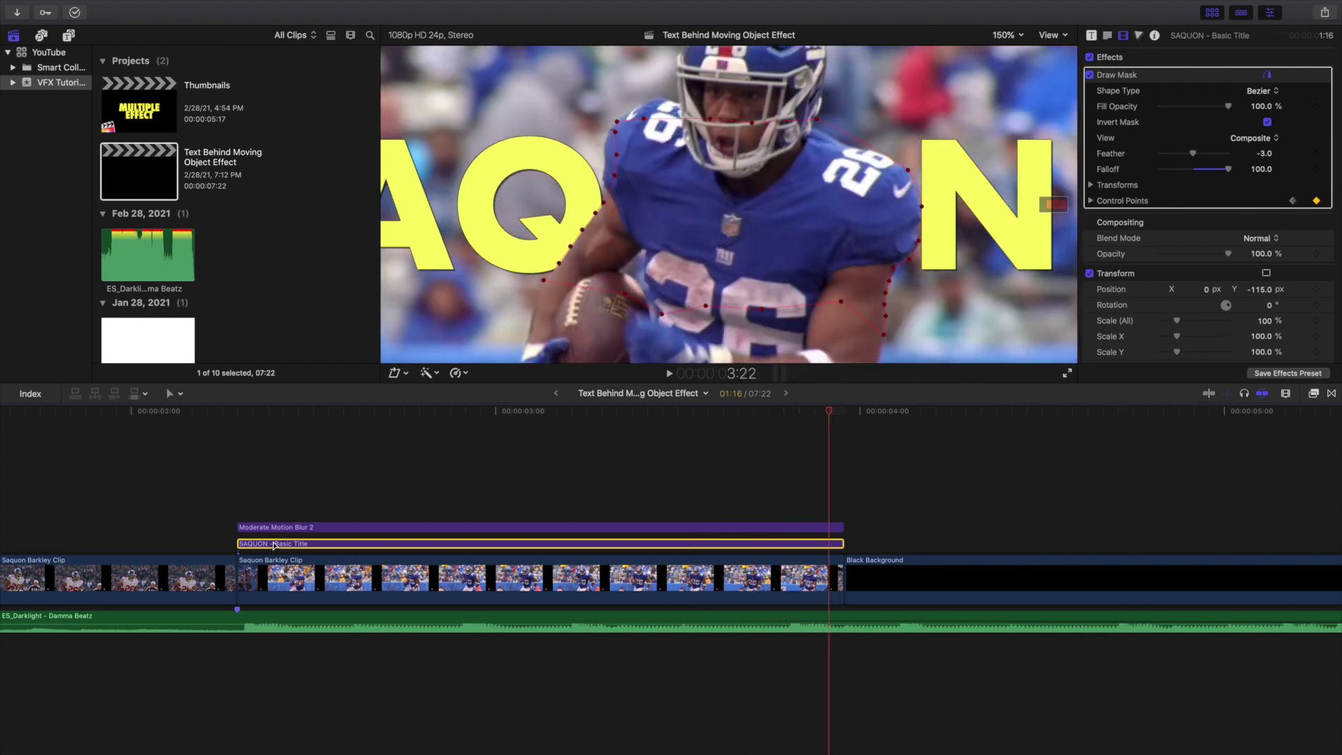
left_click(243, 515)
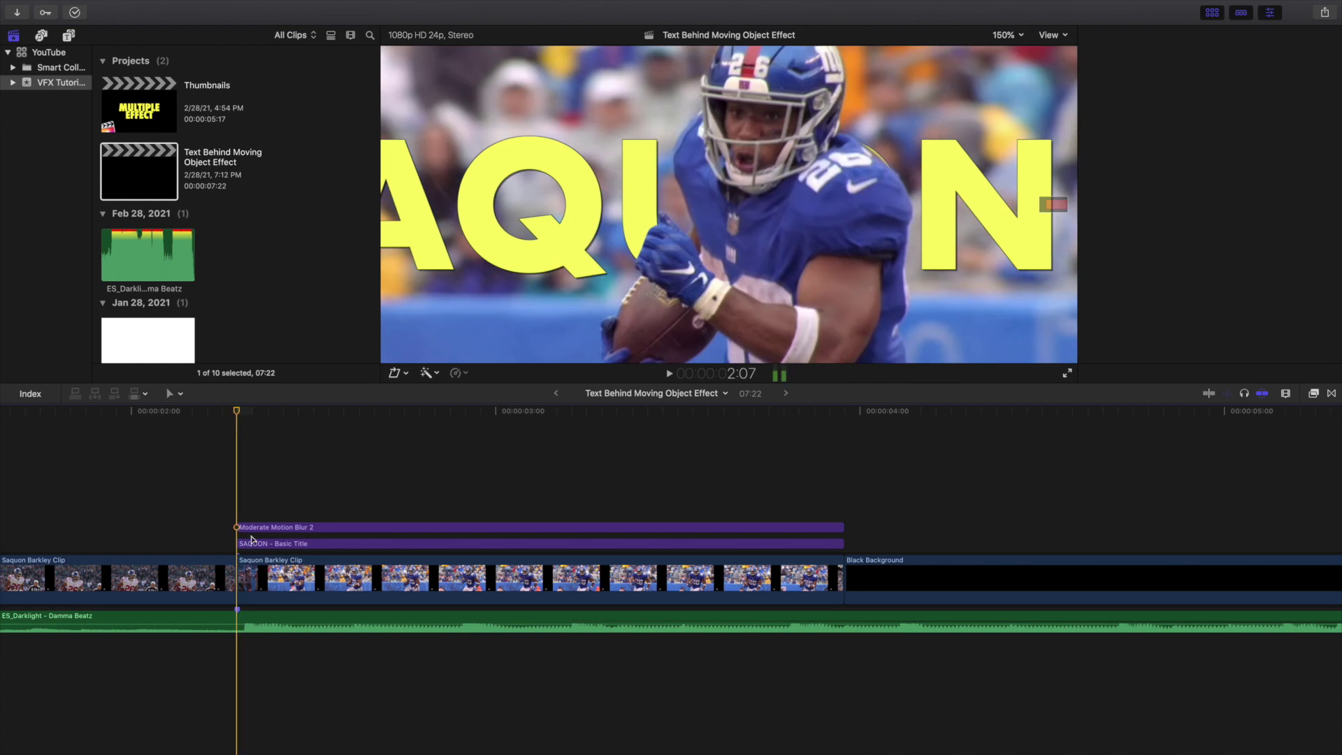
left_click(257, 545)
key("Right")
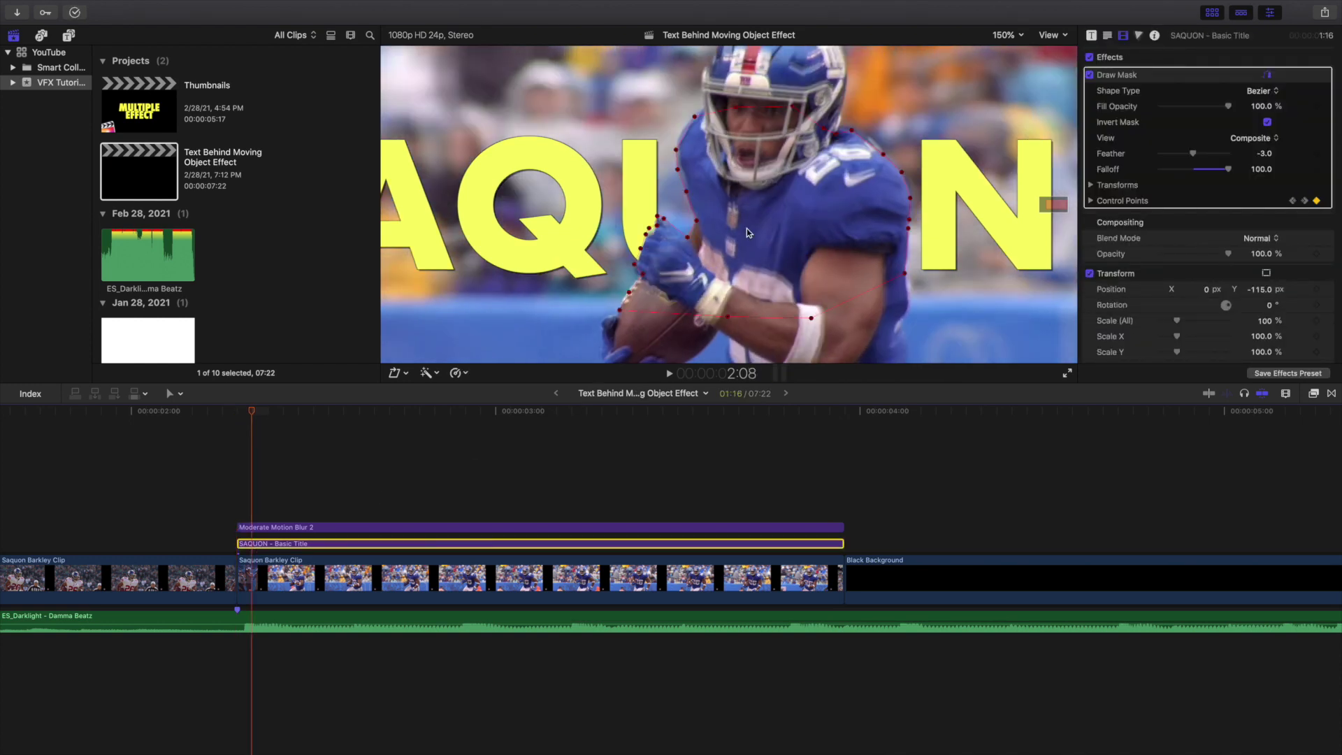
key("Right")
key("Right")
key("Right")
key("Right")
key("Right")
key("Right")
key("Right")
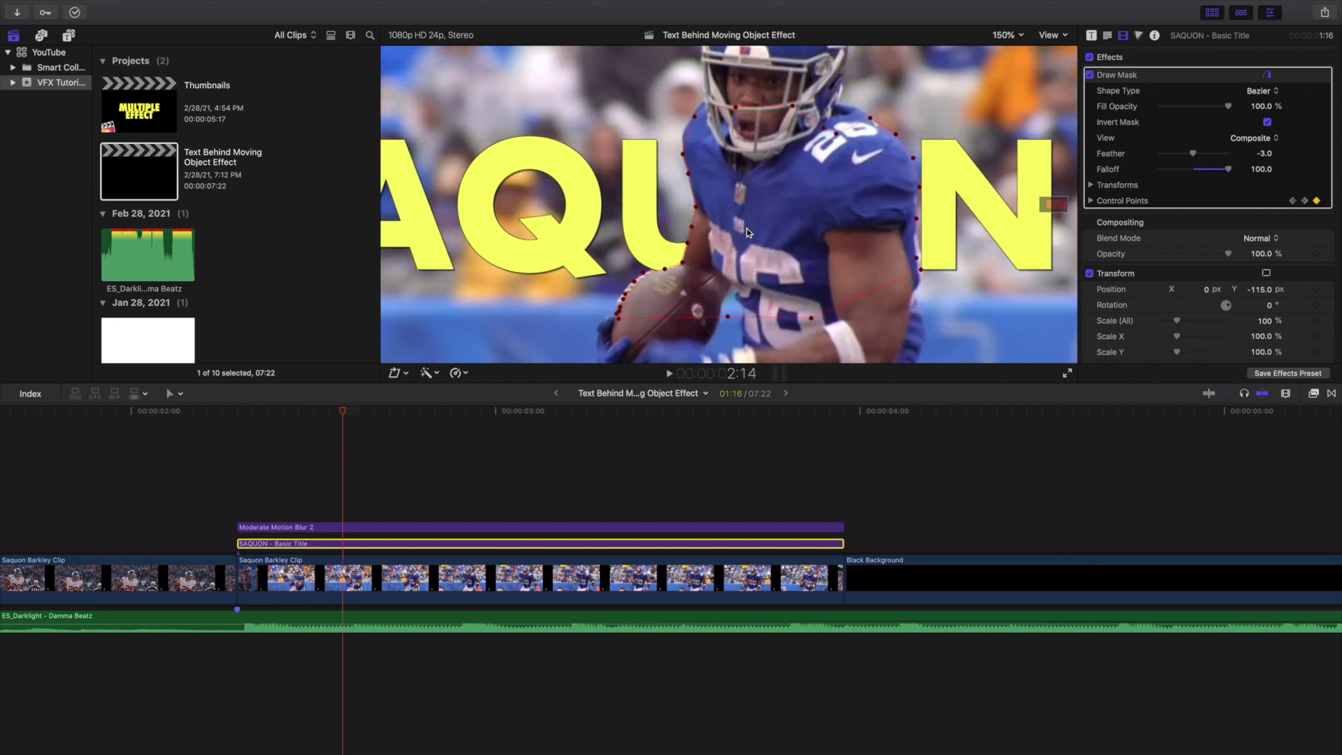
key("Left")
key("Left")
key("Left")
key("Left")
key("Left")
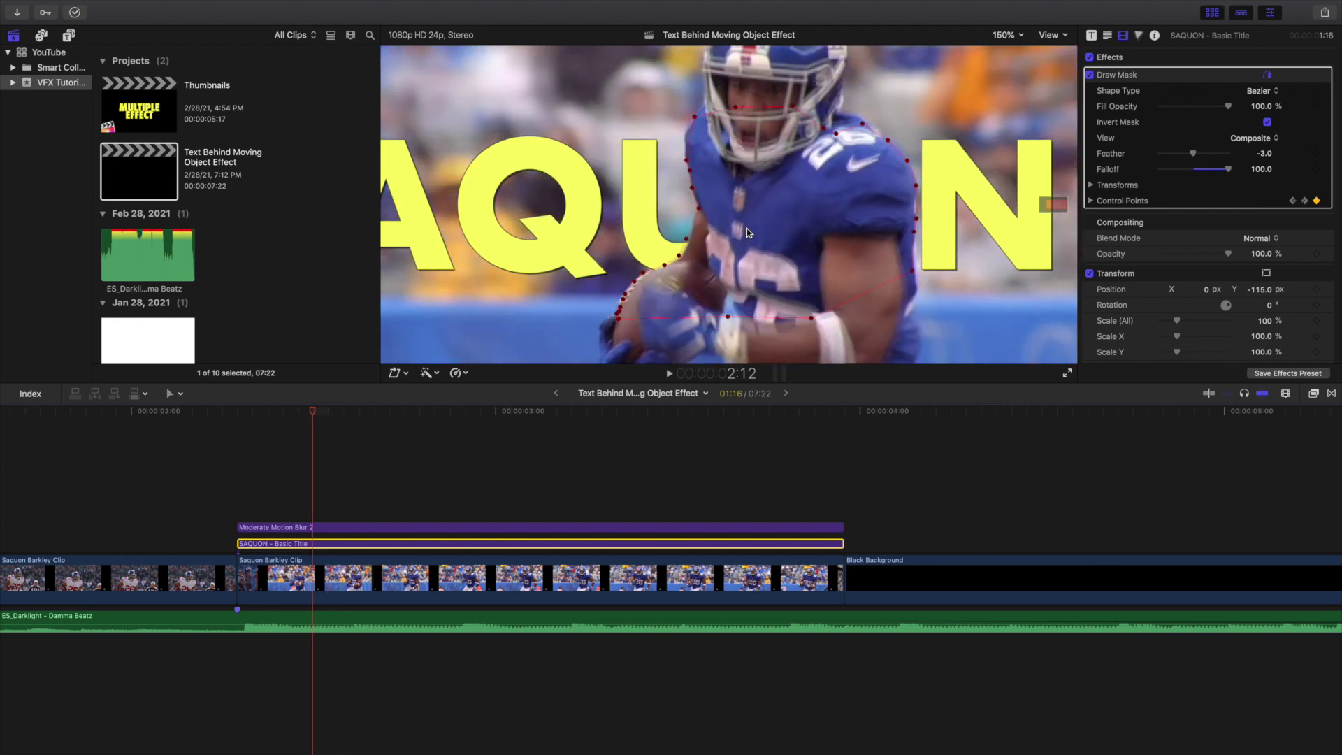
key("Left")
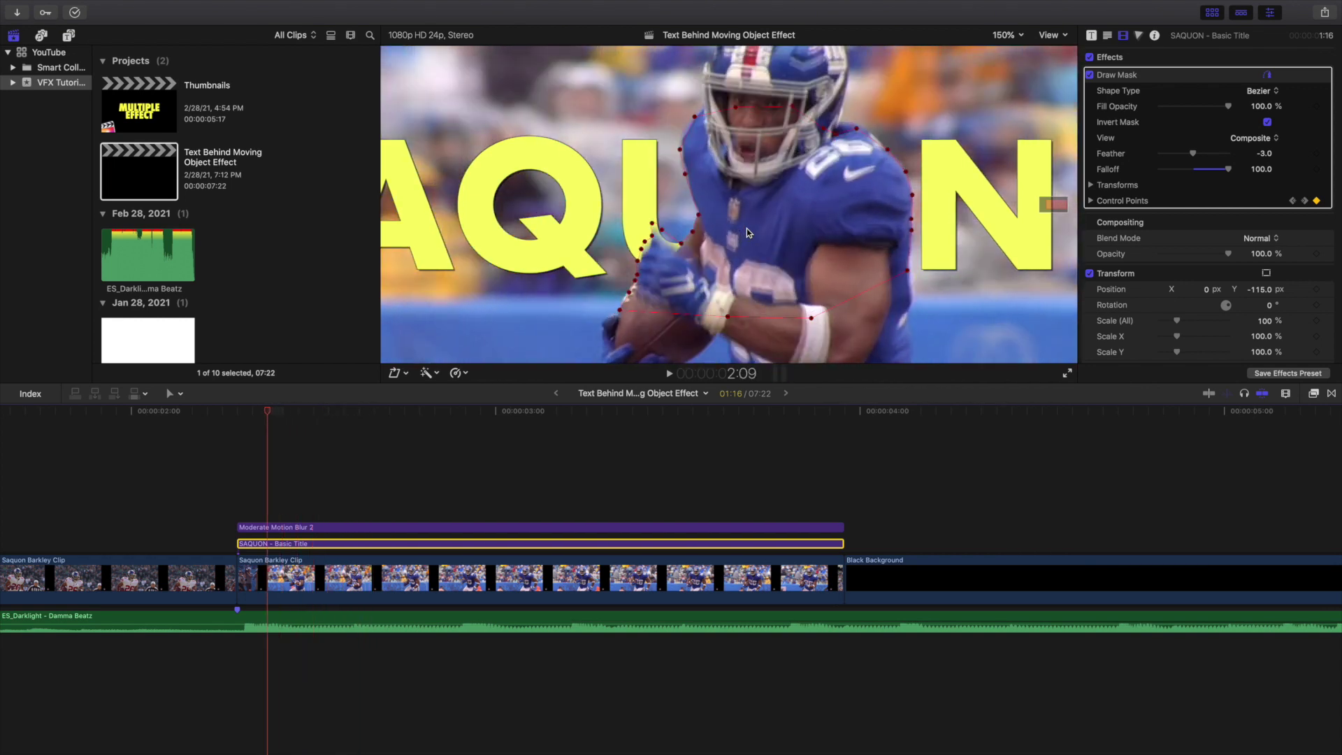
left_click(241, 489)
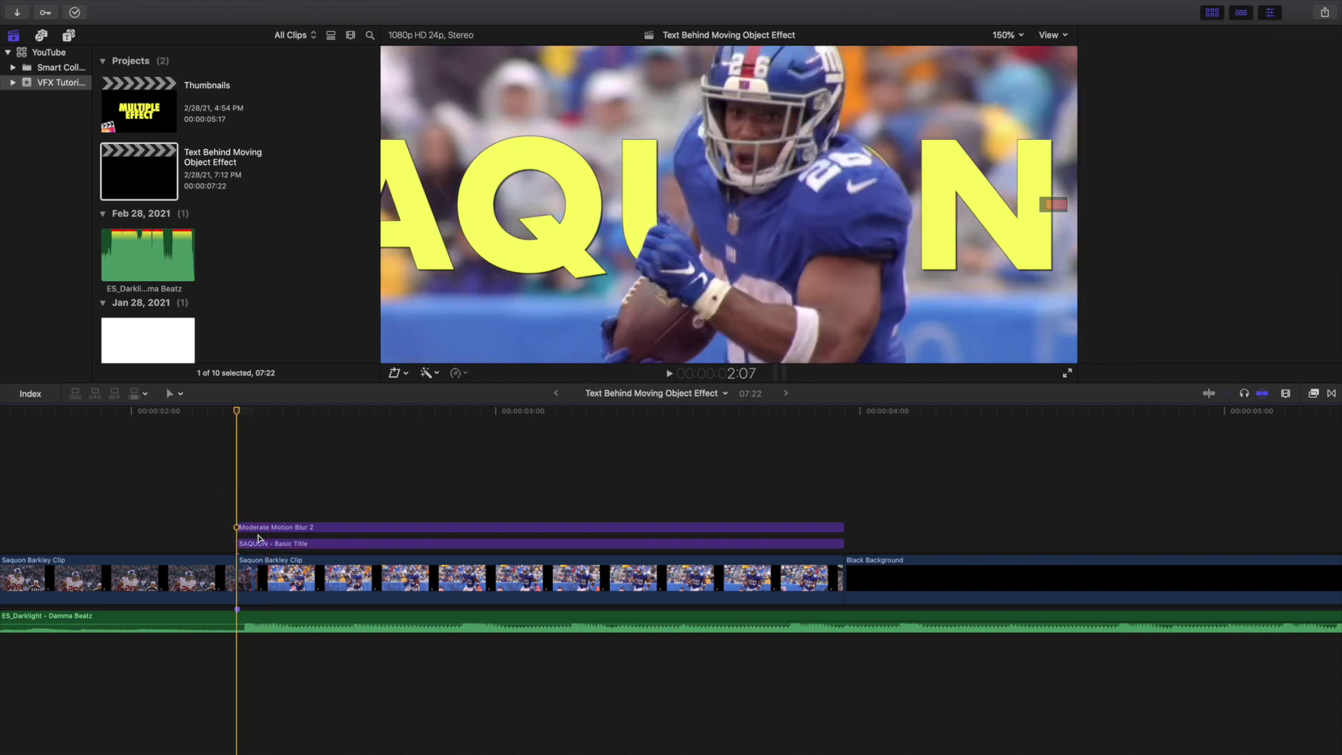
left_click(260, 529)
left_click(781, 143)
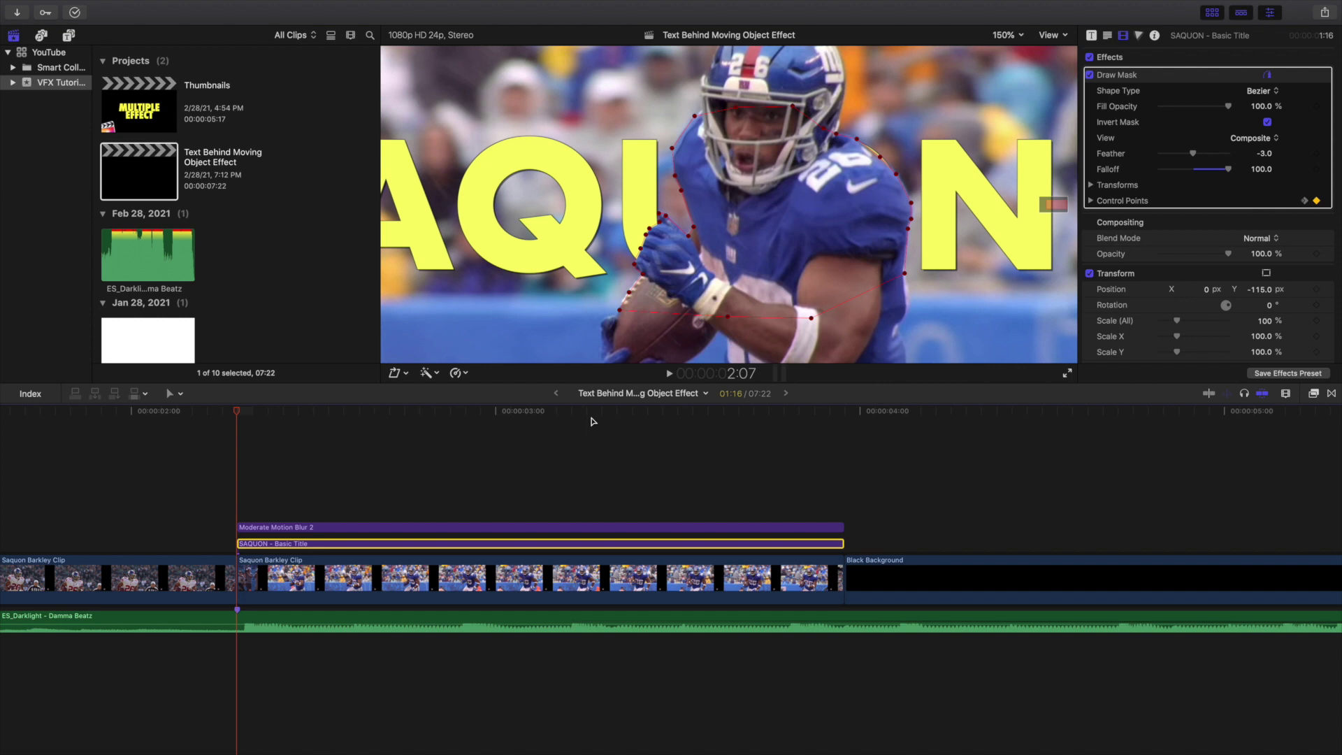
key("Right")
key("Right")
key("Right")
key("Right")
key("Right")
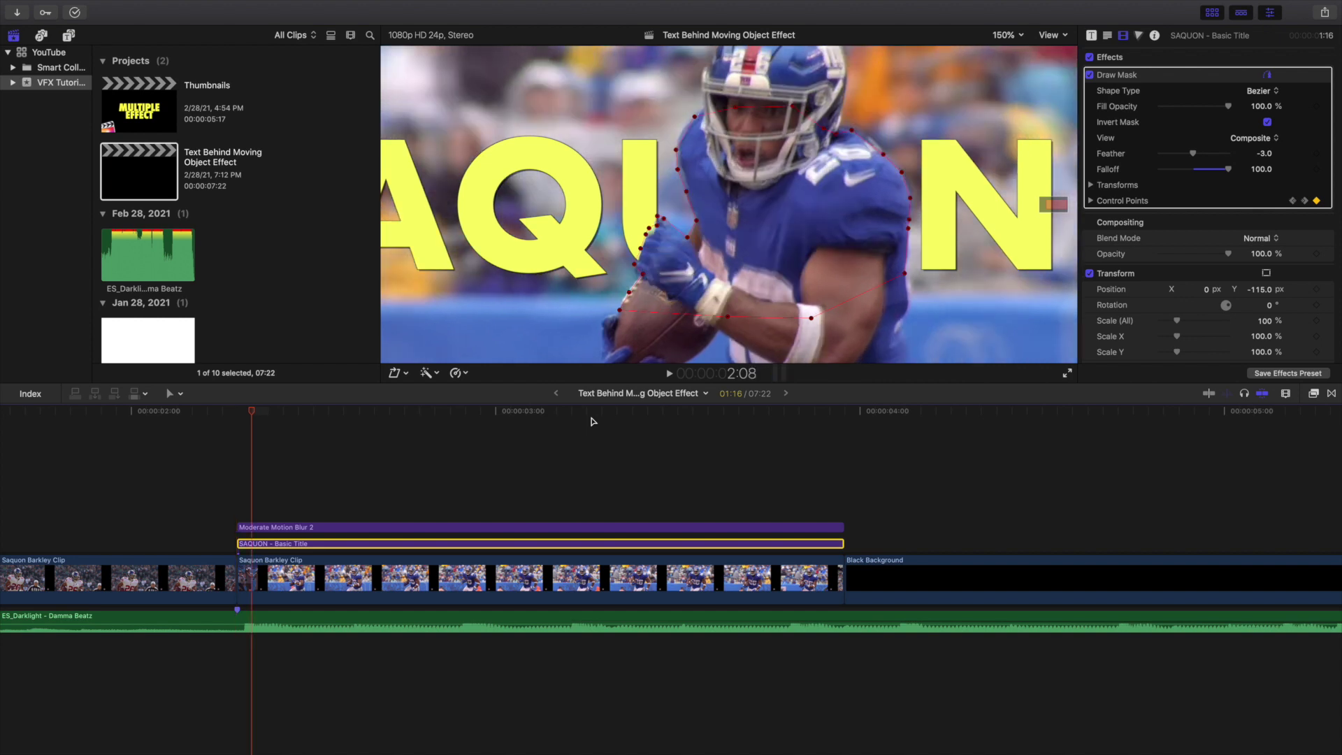
key("Right")
key("Right")
key("Right")
key("Right")
key("Right")
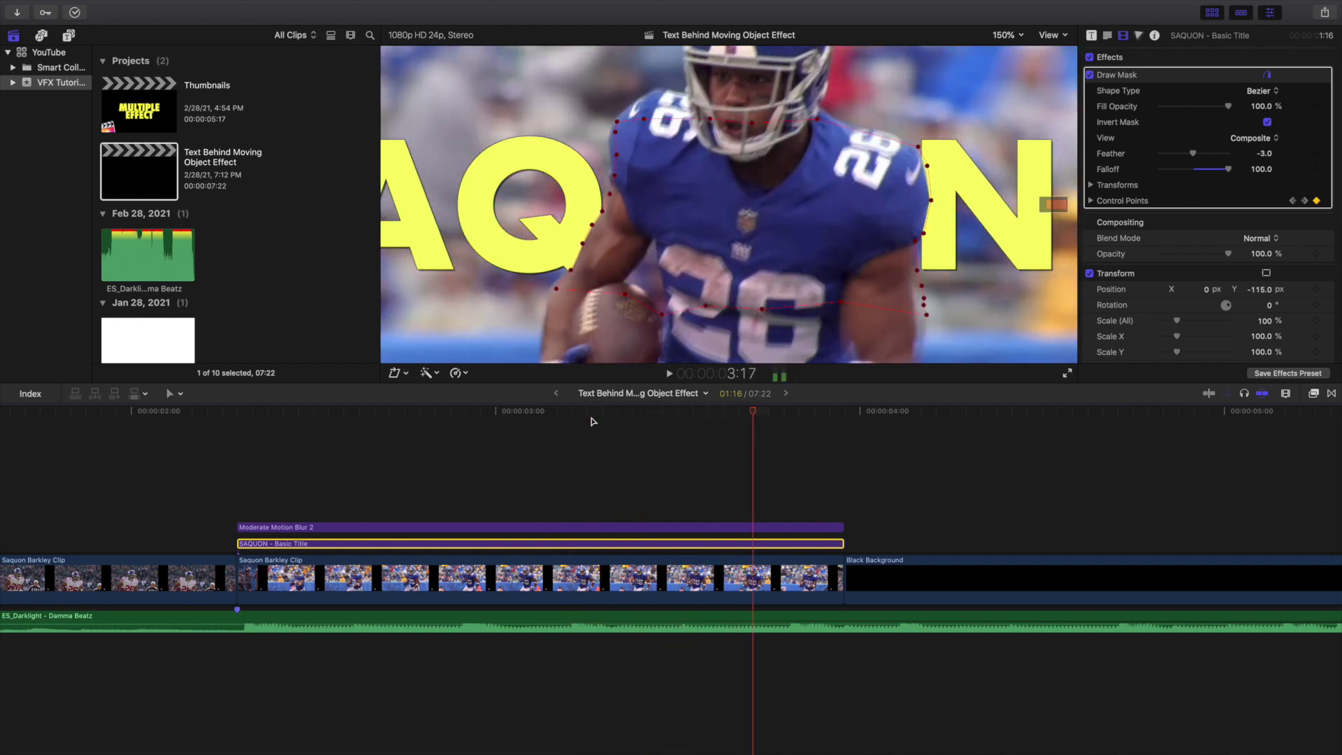
key("space")
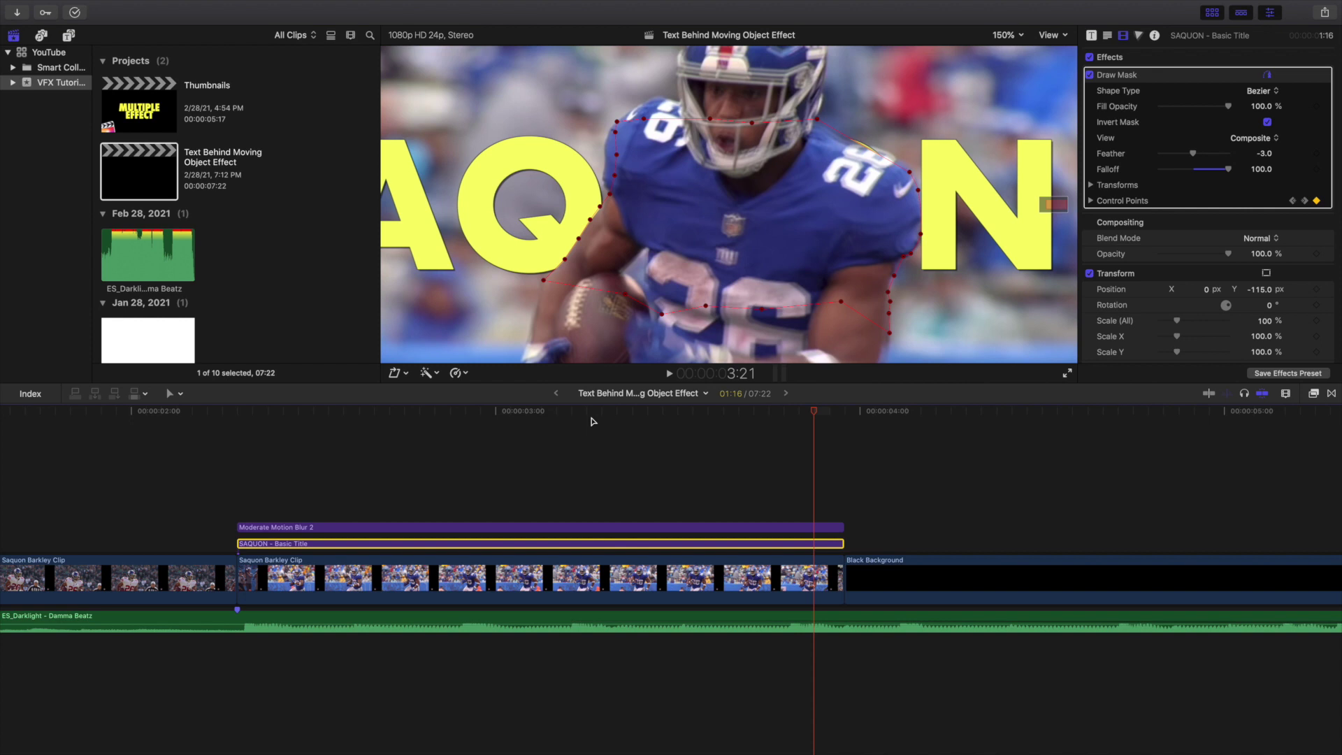
left_click(248, 527)
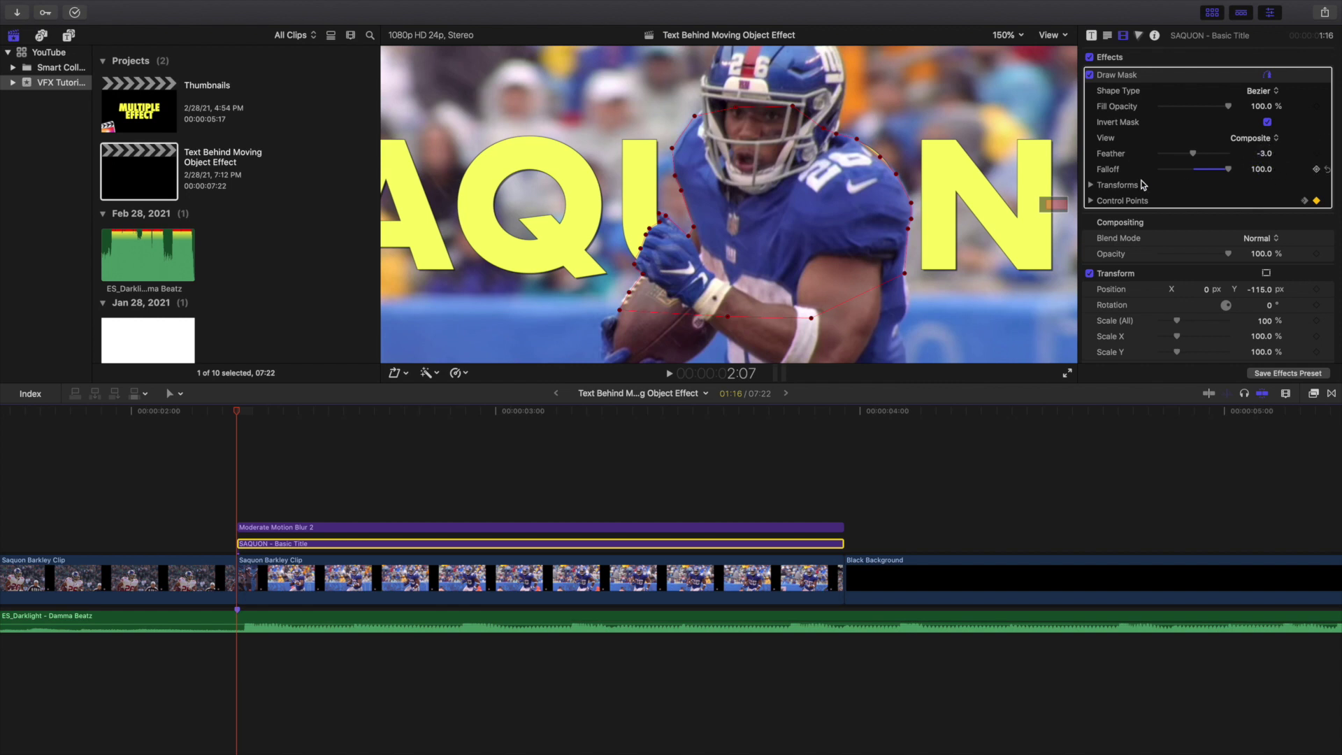
Make Control Point 4, on the player's right beside the N, a Smooth point
right_click(905, 277)
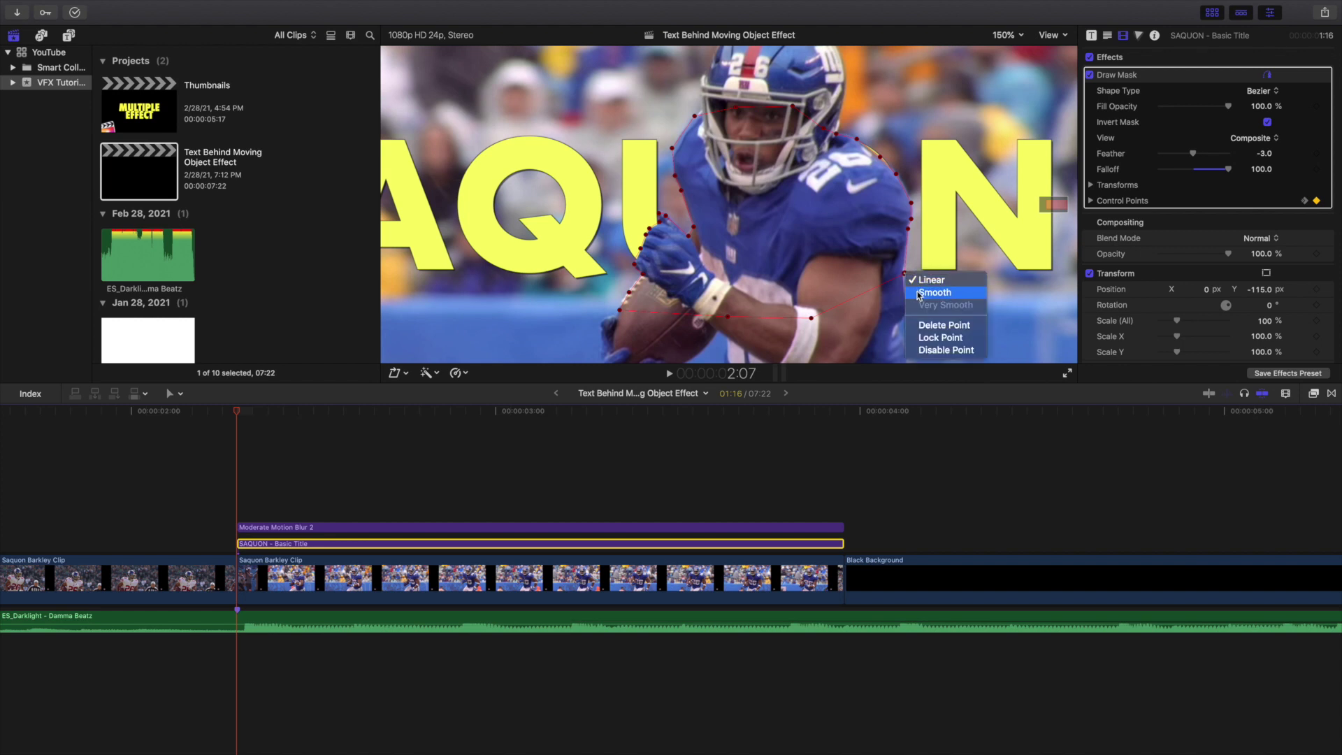
left_click(918, 296)
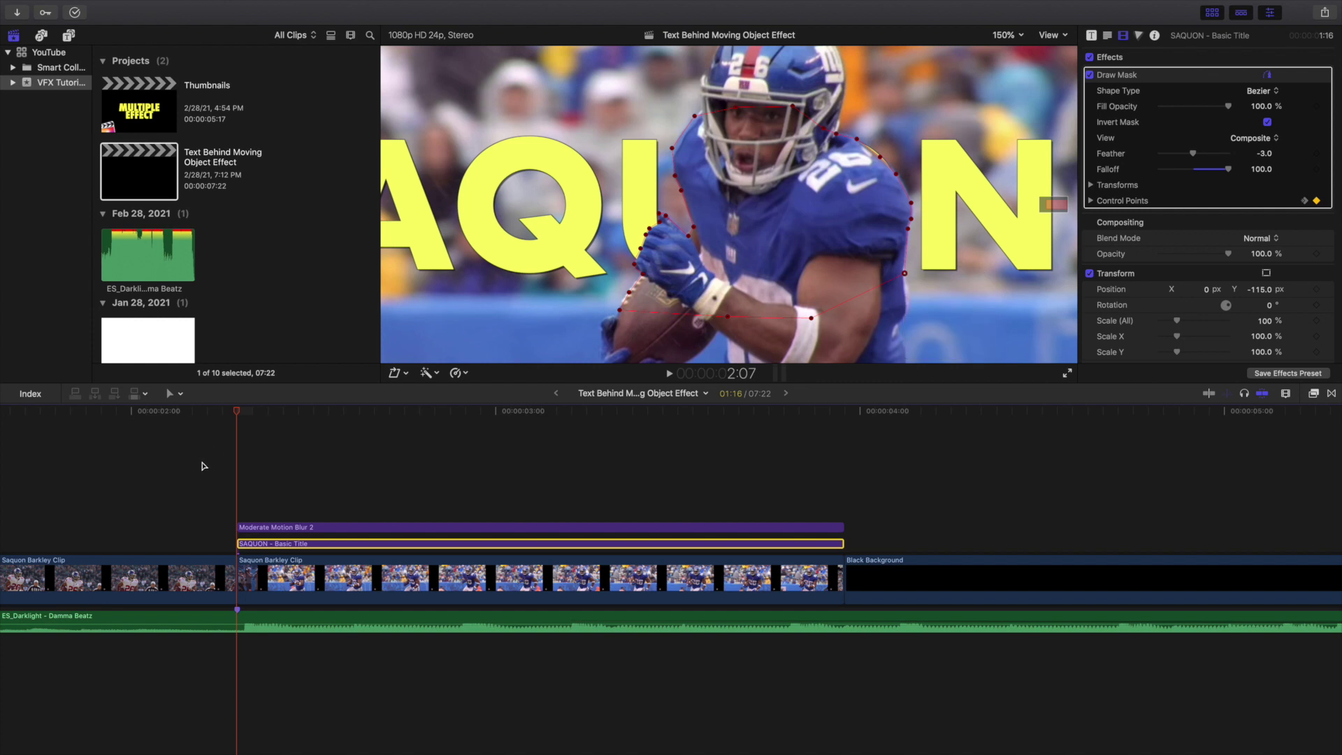
right_click(906, 274)
left_click(874, 268)
key("space")
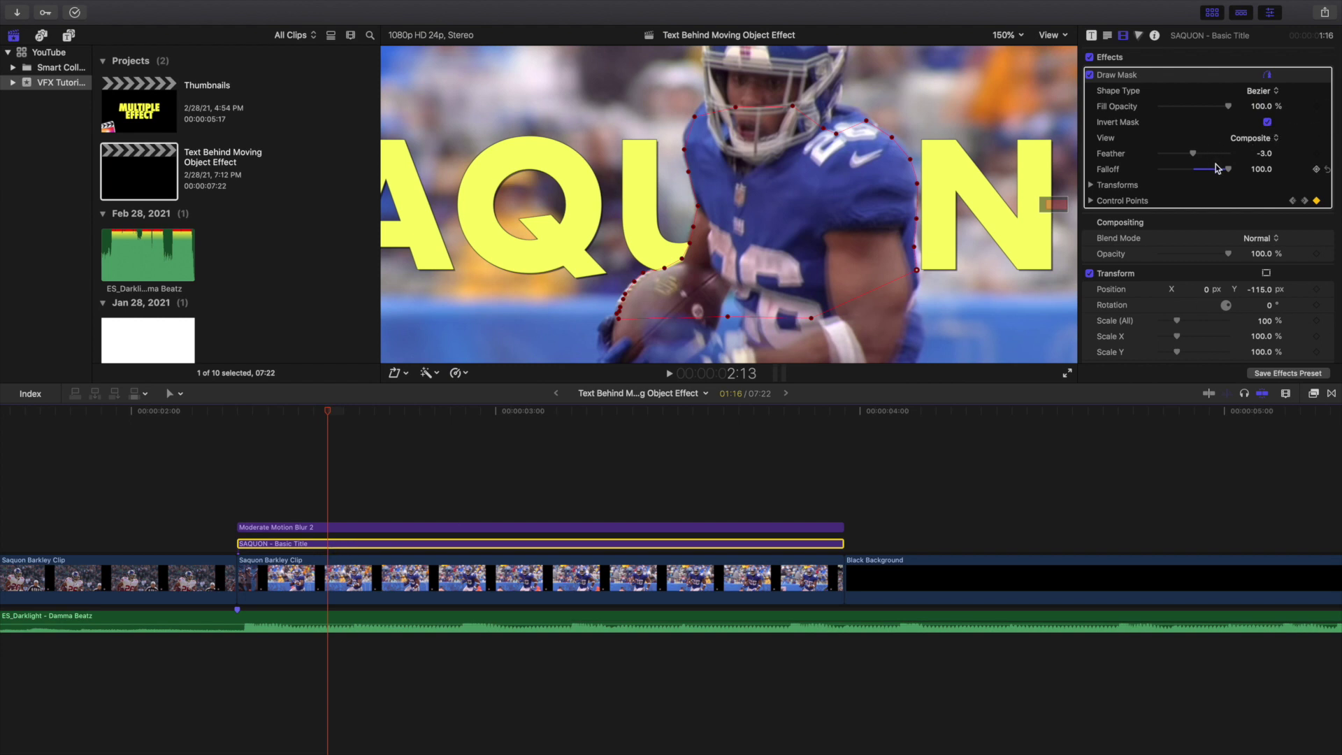
left_click(241, 513)
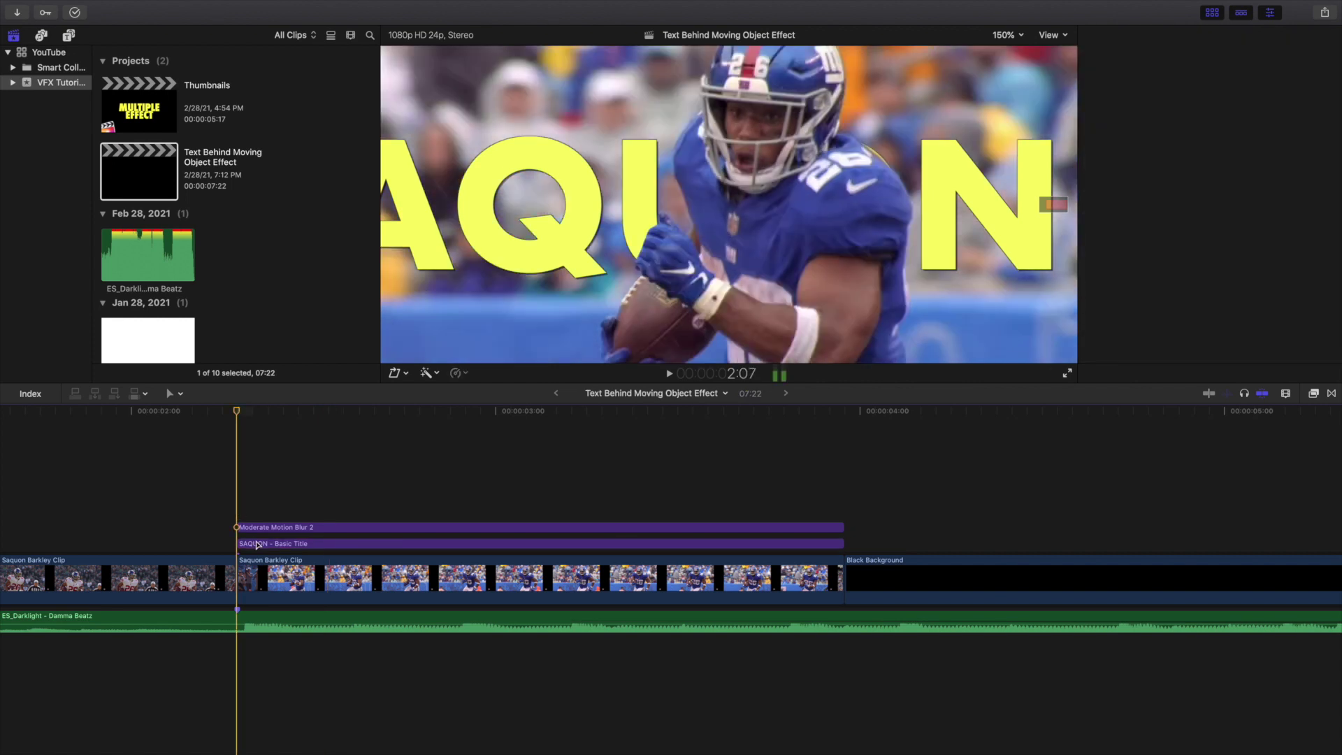
left_click(258, 545)
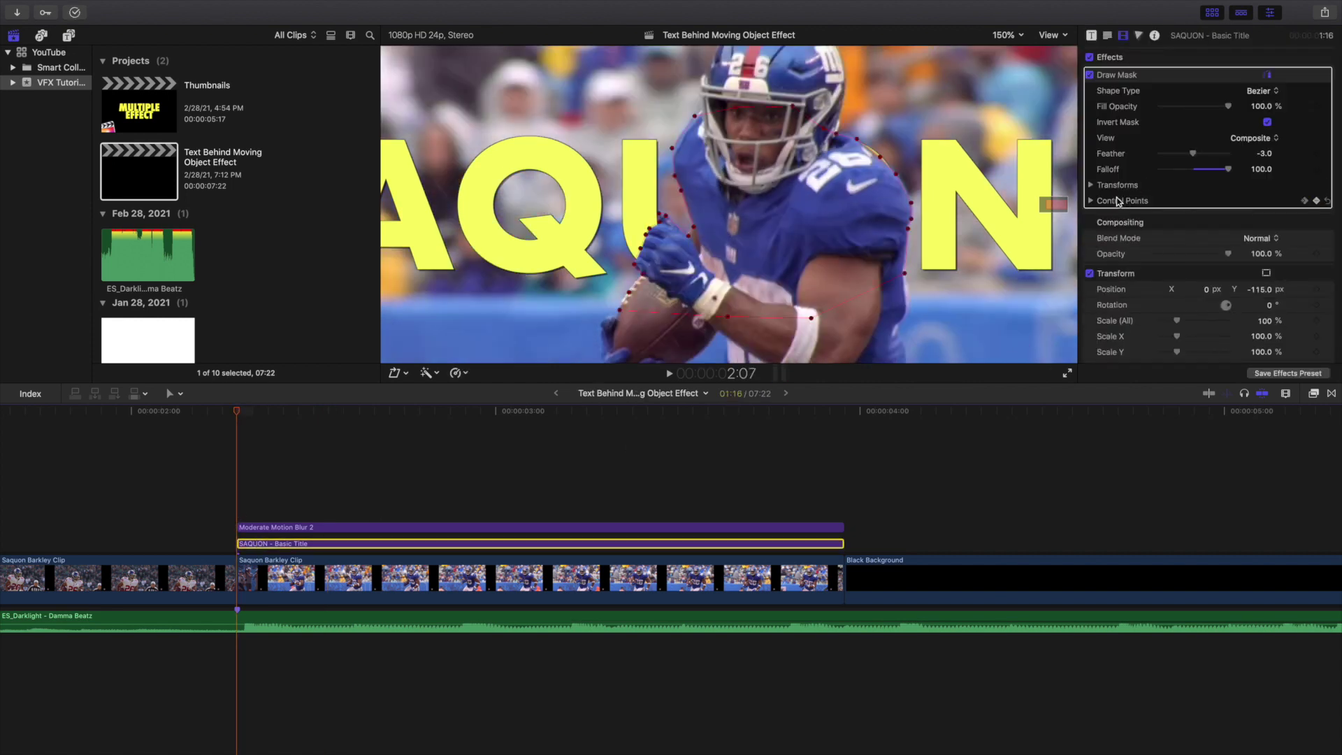
left_click(1094, 186)
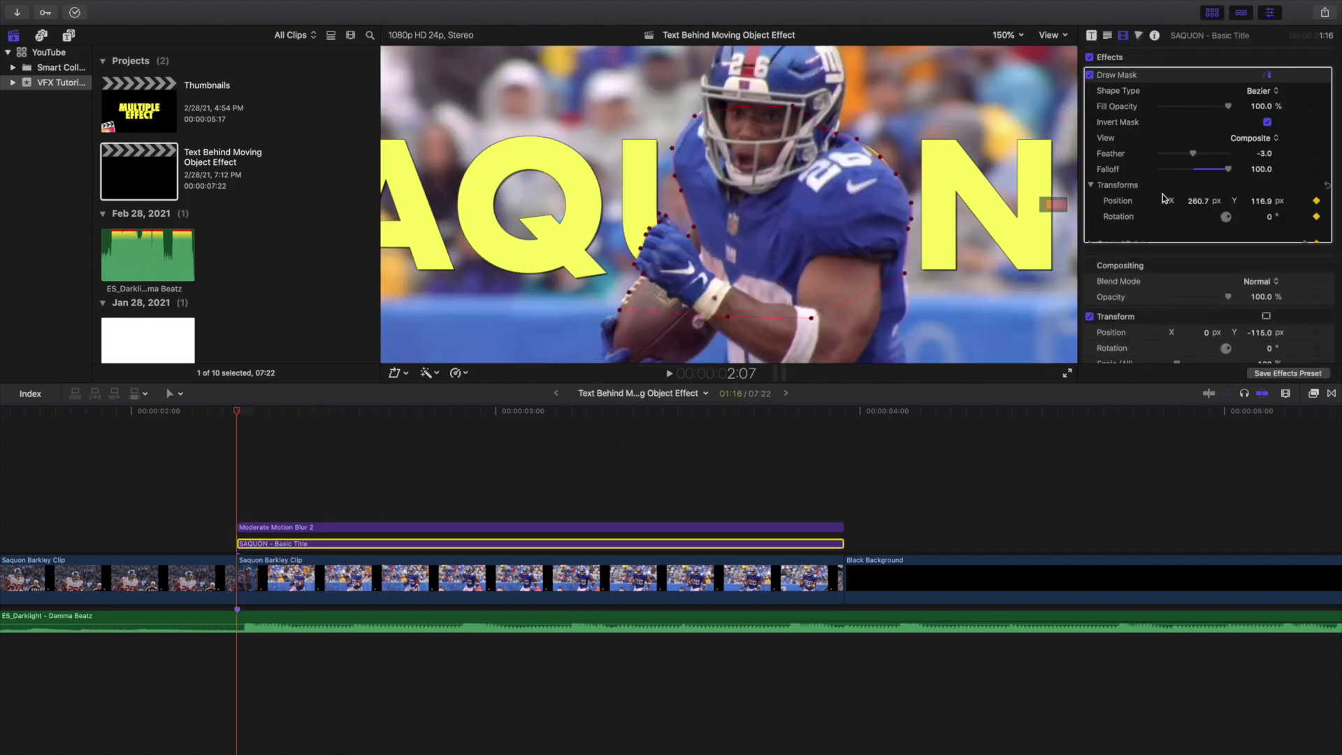
left_click(1091, 185)
key("Right")
key("Right")
key("Right")
key("Right")
key("Right")
key("Right")
key("Right")
key("Right")
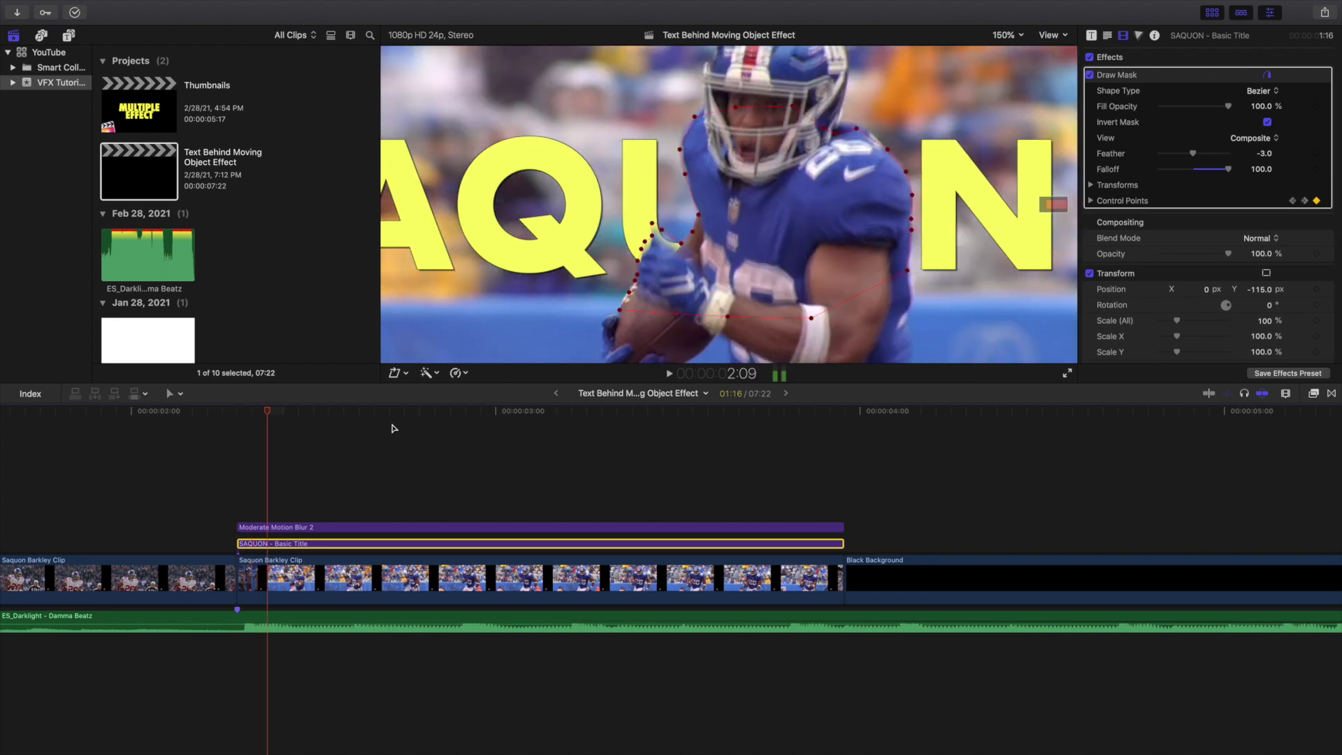
key("Right")
key("Right")
key("Right")
key("Right")
key("Right")
key("Right")
key("Right")
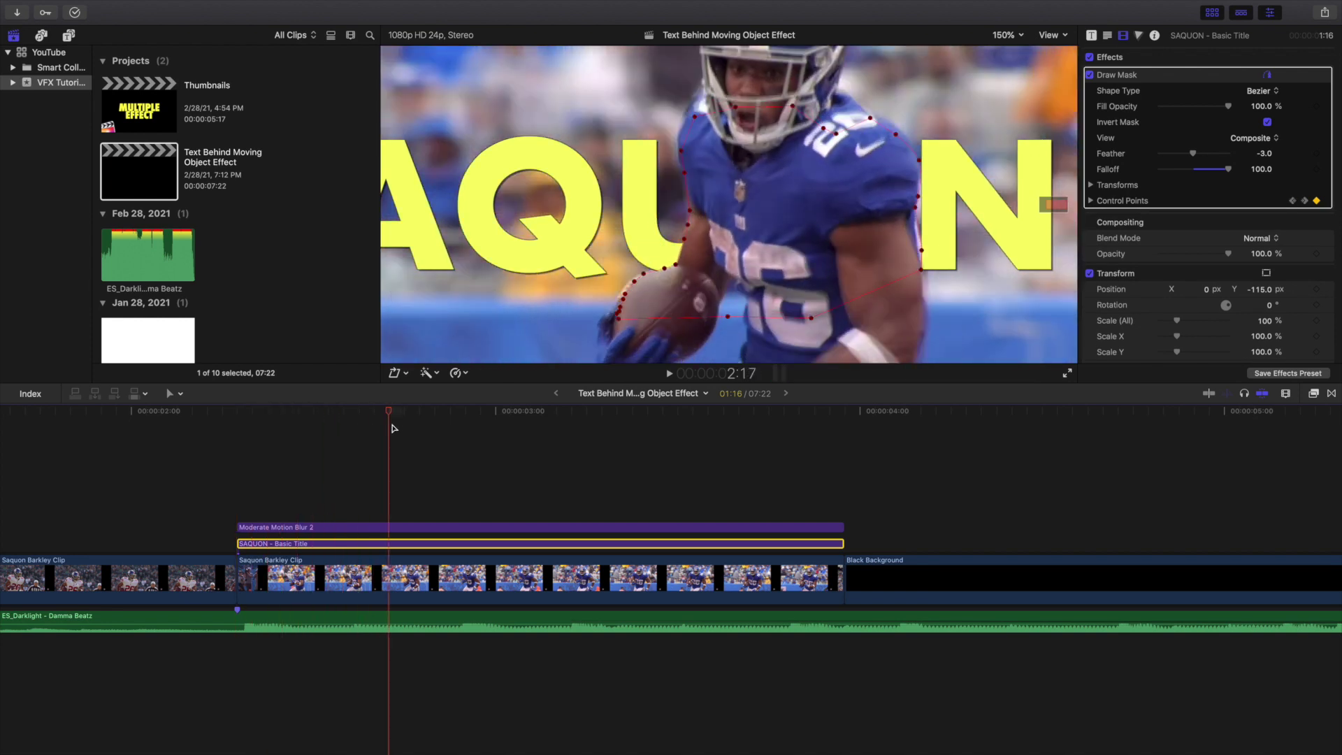
key("Right")
key("Right")
key("Right")
key("Right")
key("Right")
key("Right")
key("Right")
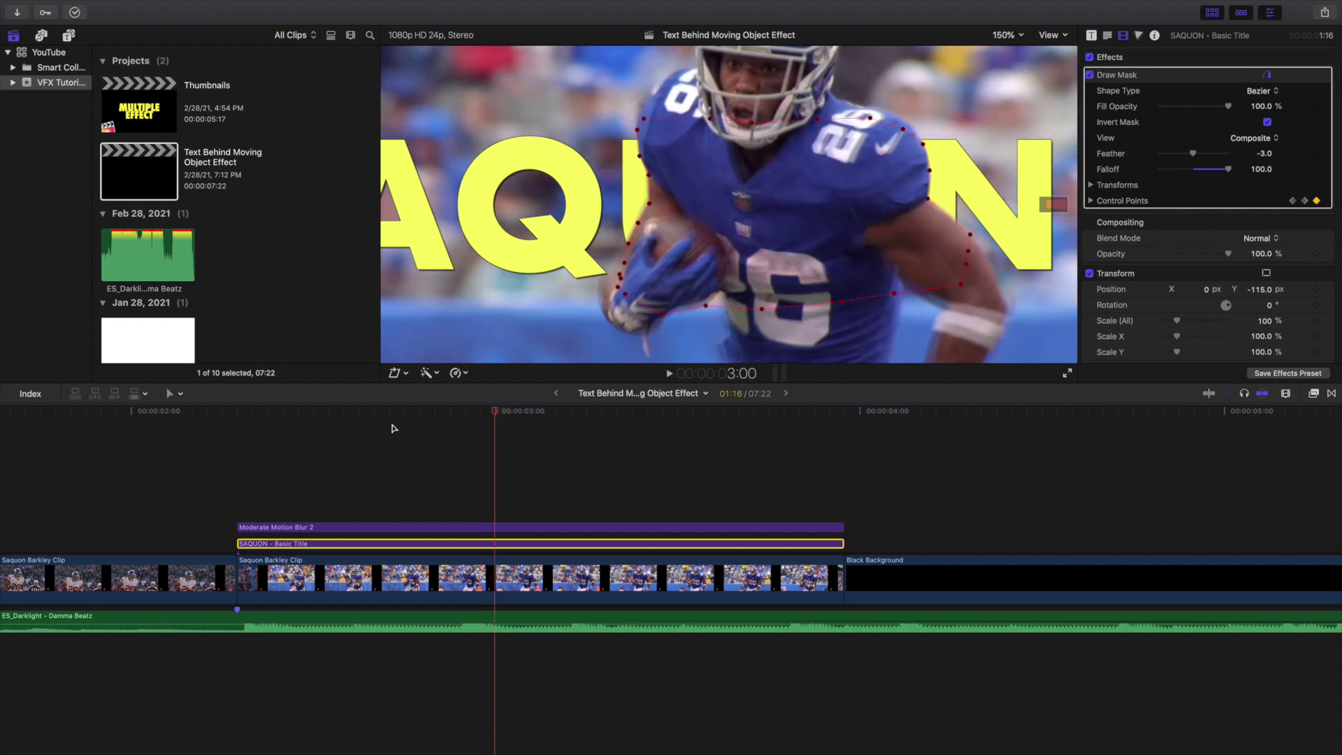
key("Right")
key("Right")
key("Right")
key("Right")
key("Right")
key("Right")
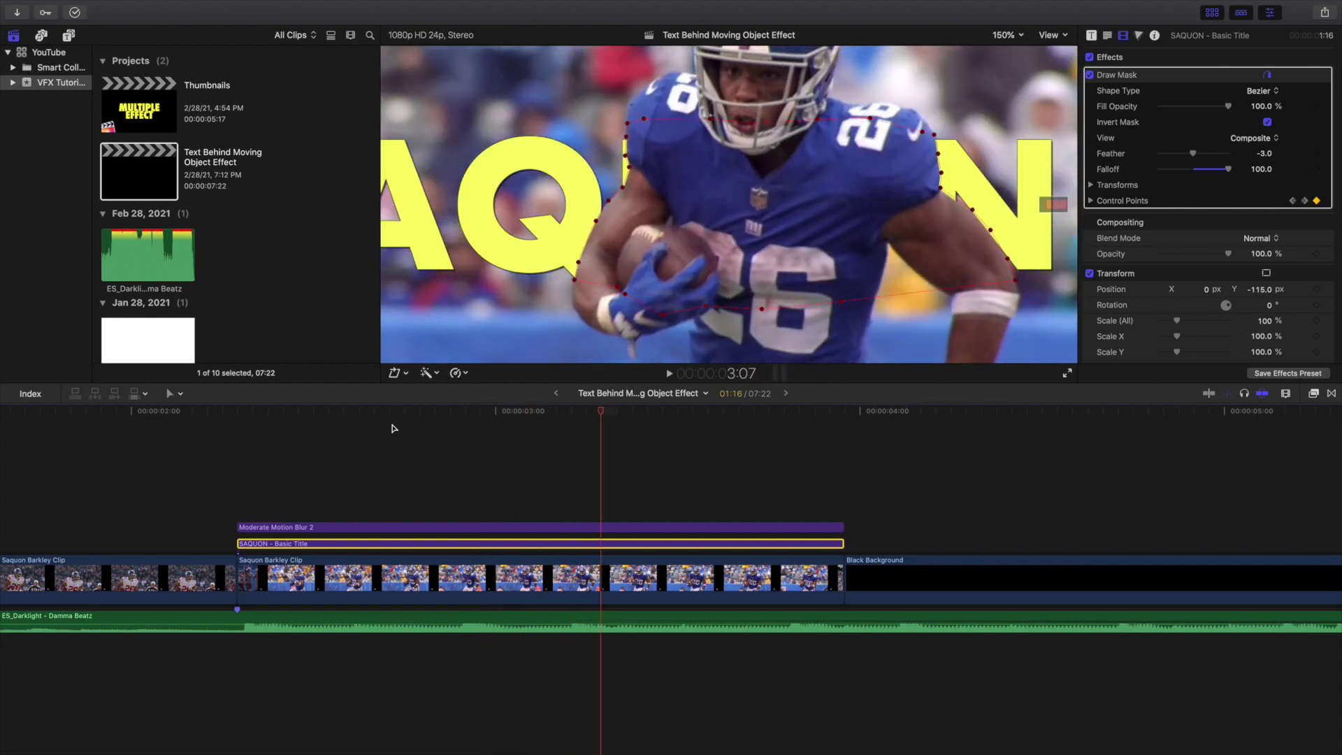
key("Right")
key("Right")
key("Right")
key("Right")
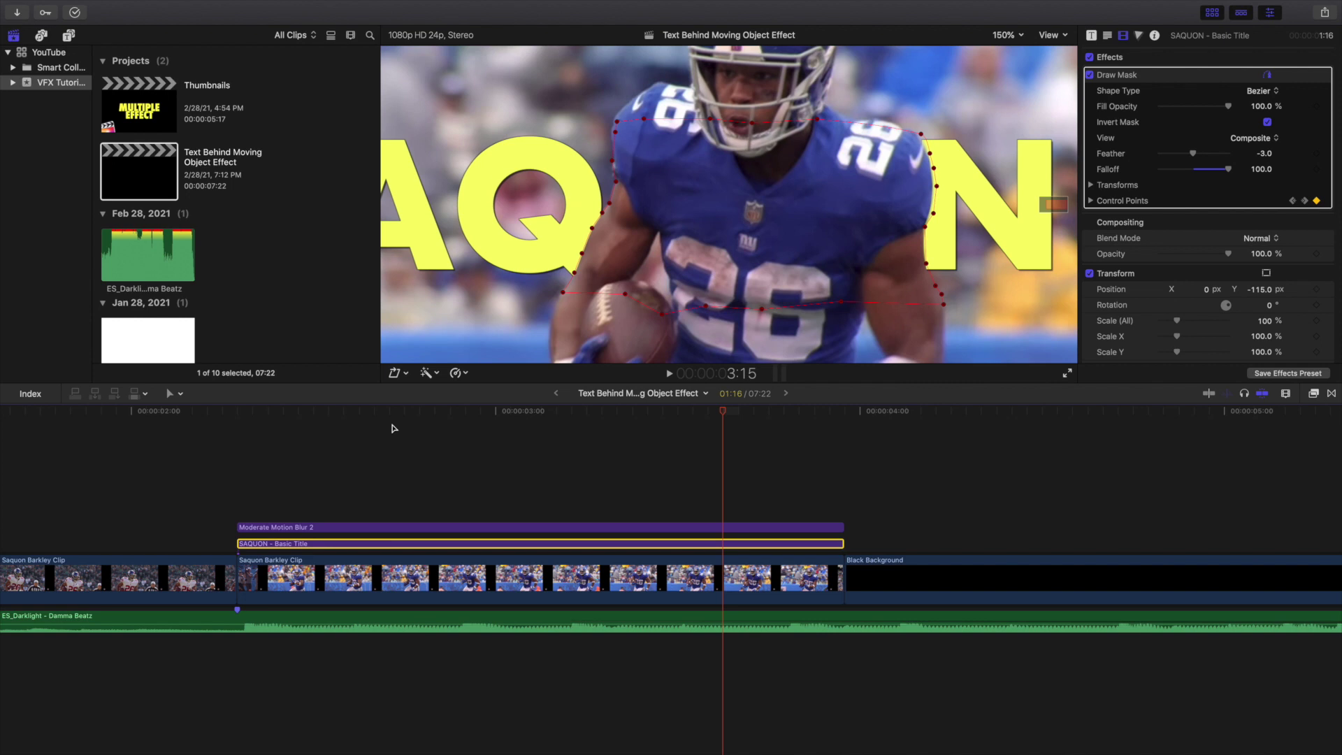
left_click(249, 468)
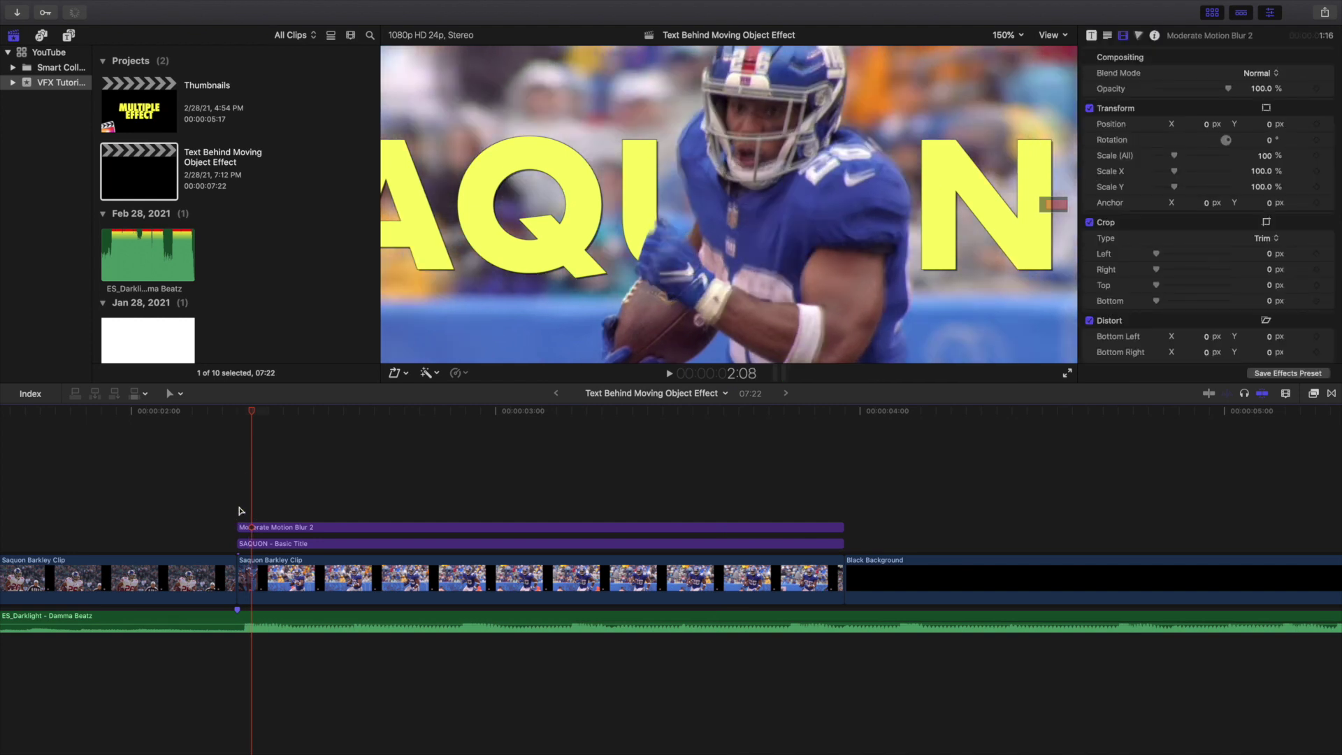
left_click(238, 516)
left_click(265, 545)
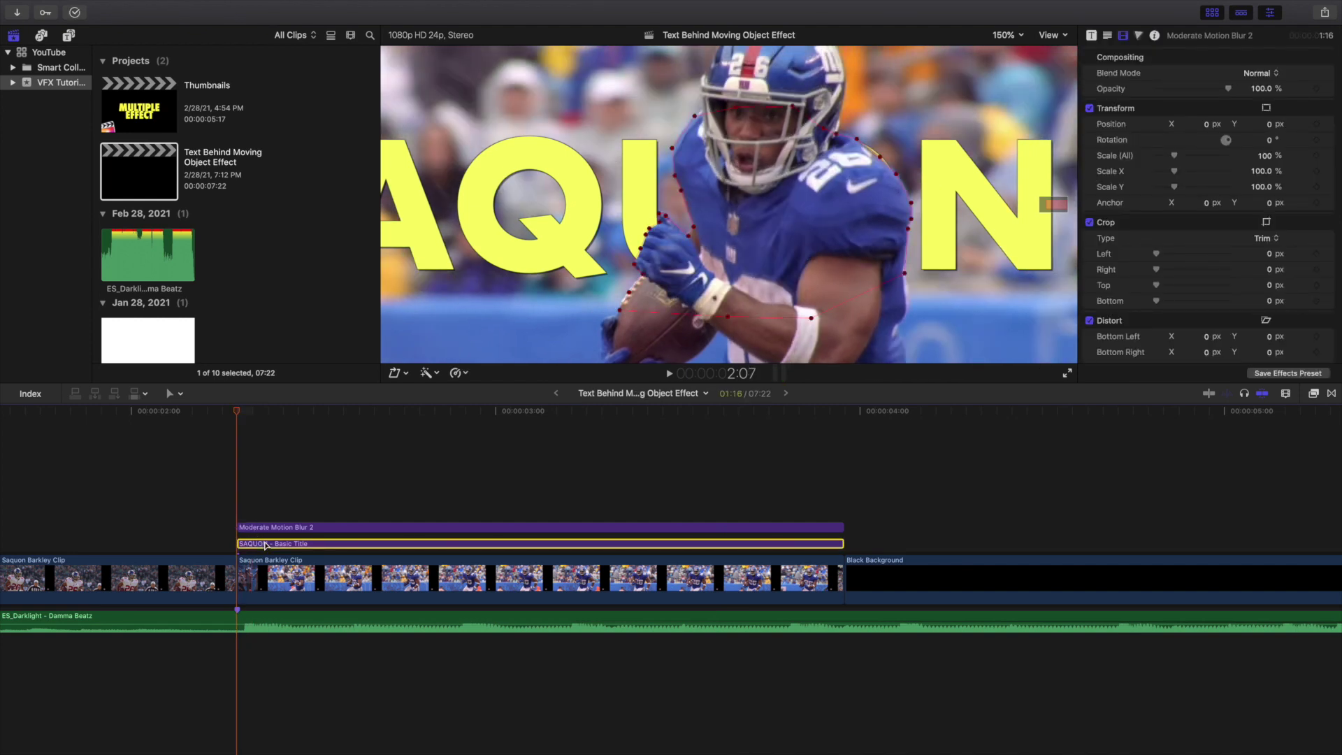
key("space")
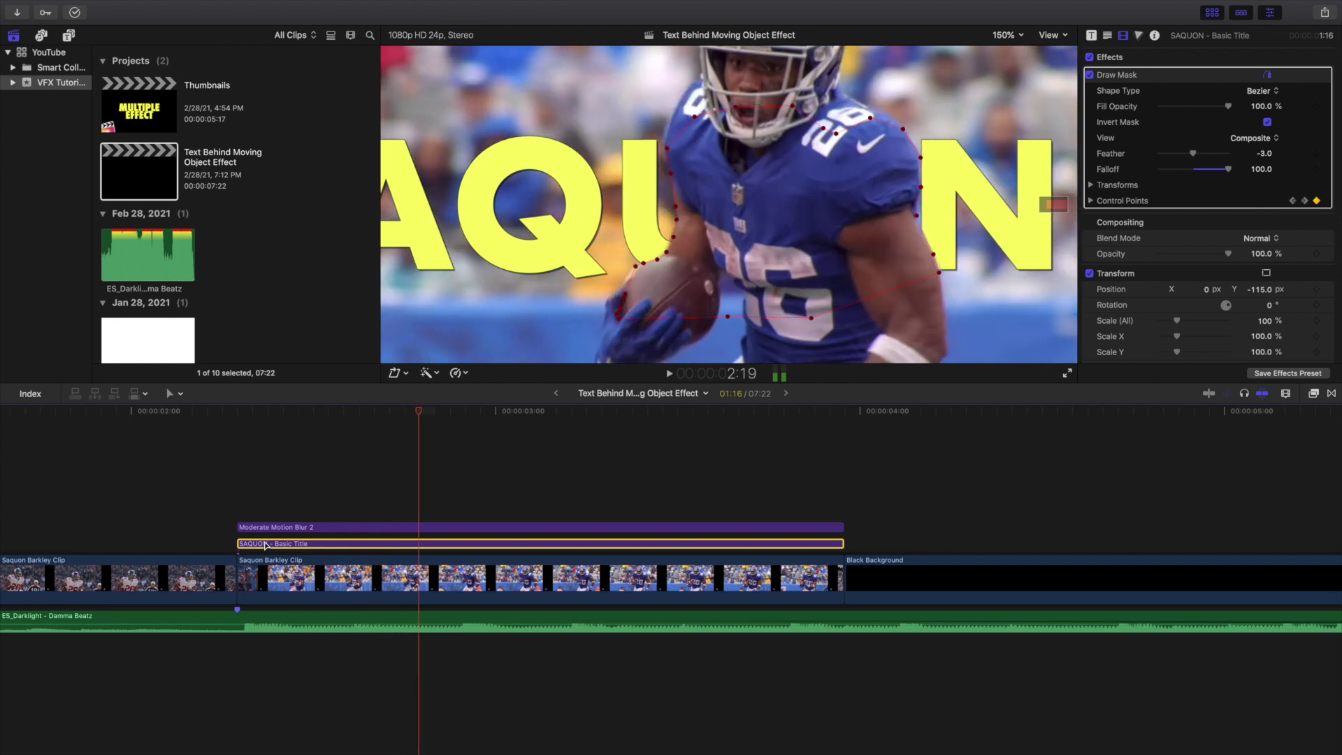